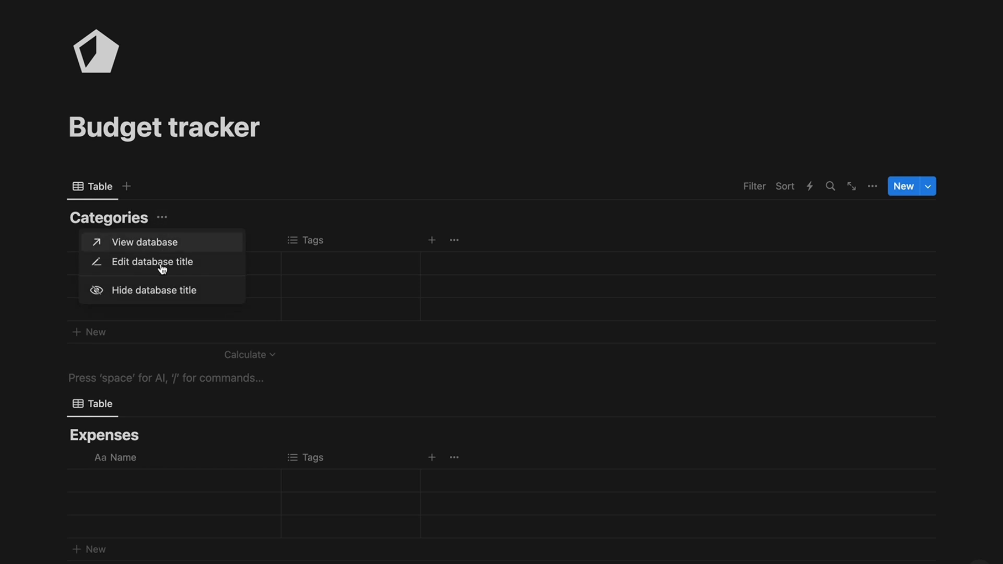
Step: Hide the database titles of the Categories and Expenses tables
left_click(126, 289)
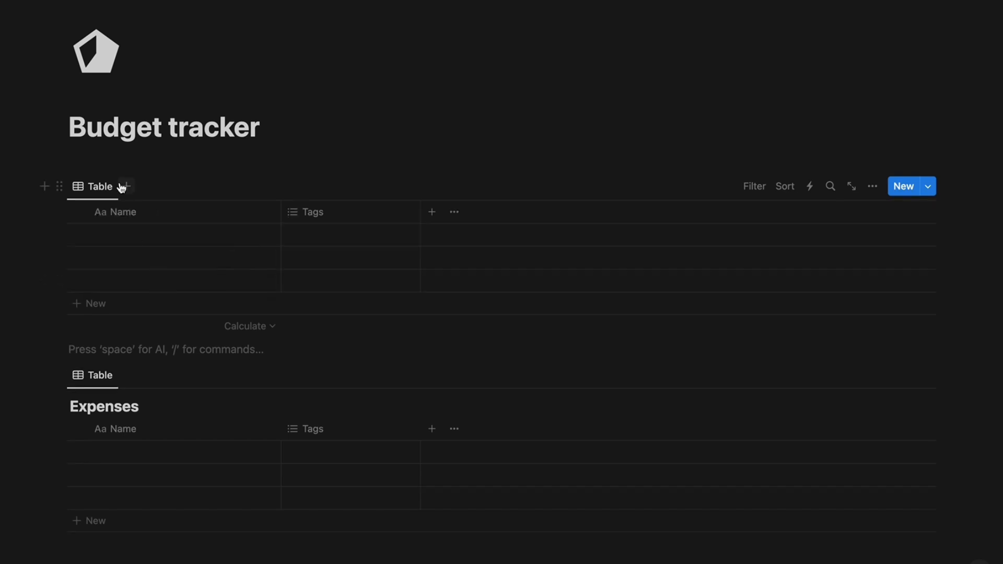
left_click(154, 407)
left_click(155, 477)
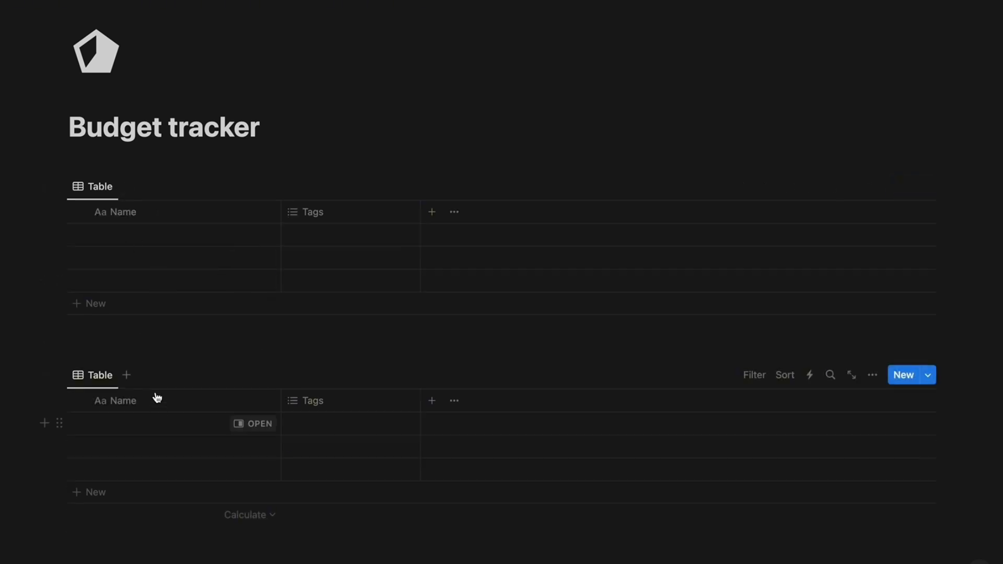
Step: Add a Heading 2 reading "Categories" above the first table
left_click(96, 162)
type("/head")
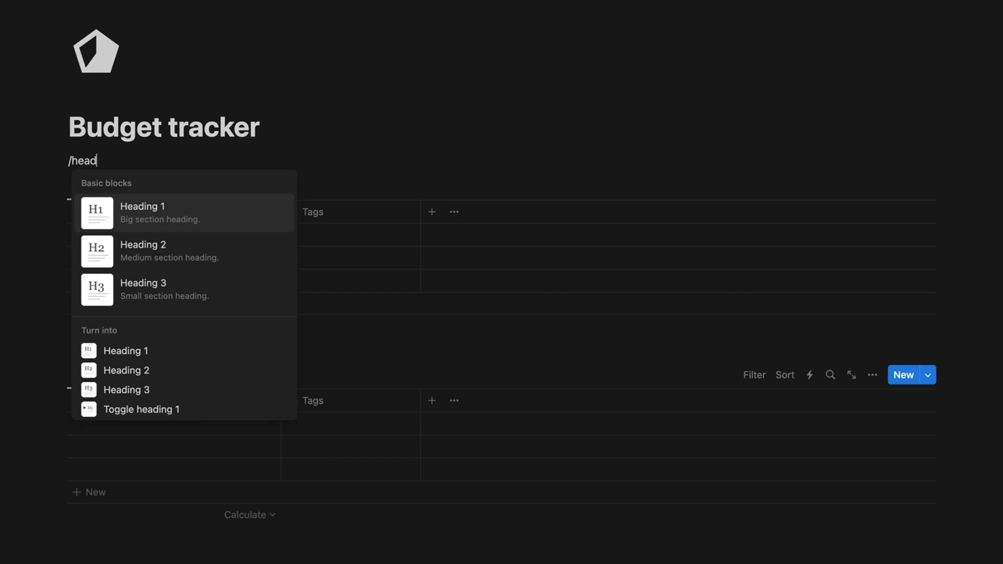
left_click(123, 251)
type("Categories")
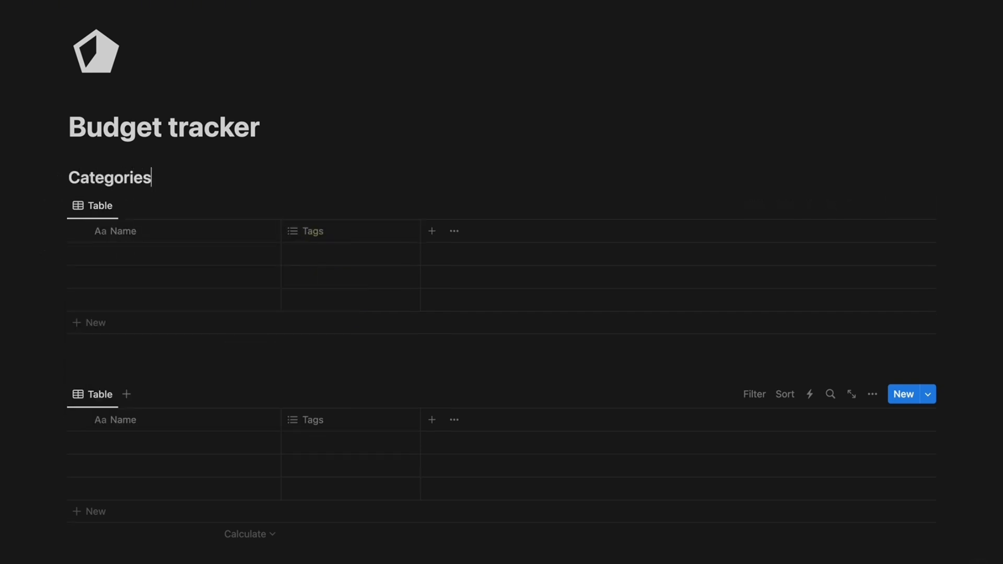
Step: Add a Heading 2 reading "Expenses" above the second table
left_click(109, 369)
type("/head")
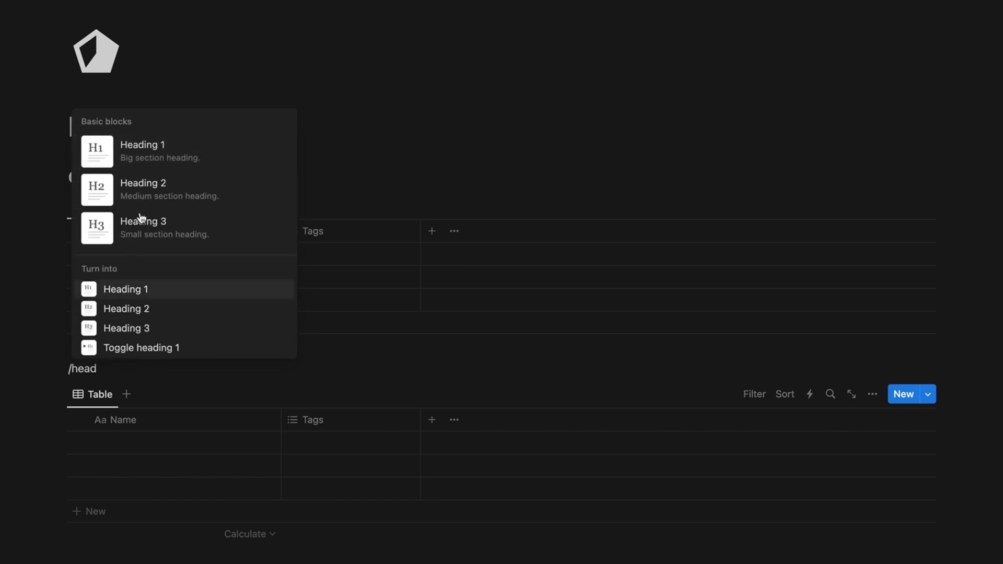
left_click(150, 187)
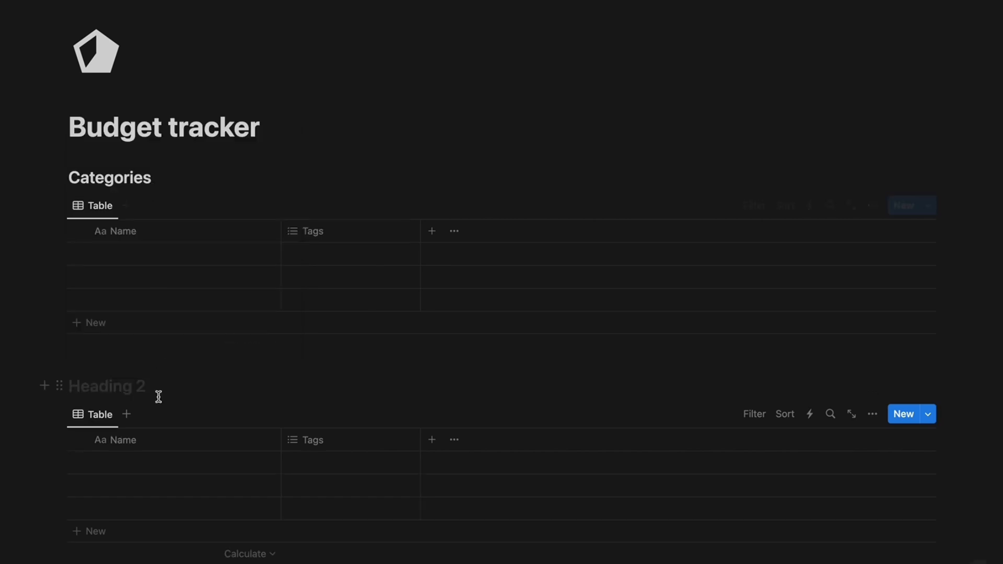
type("Expenses")
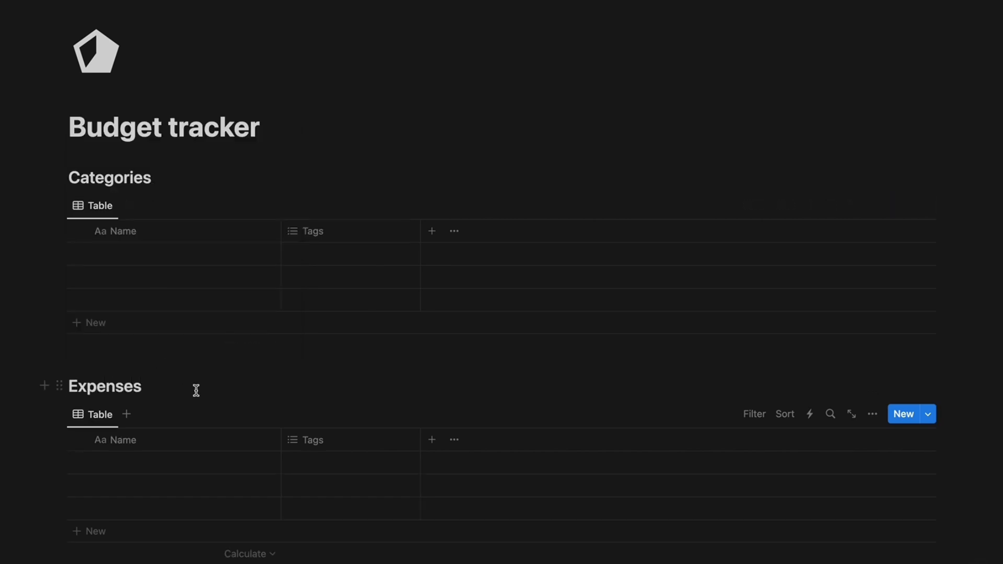
Step: Delete the Tags property from both the Categories and the Expenses tables
left_click(365, 227)
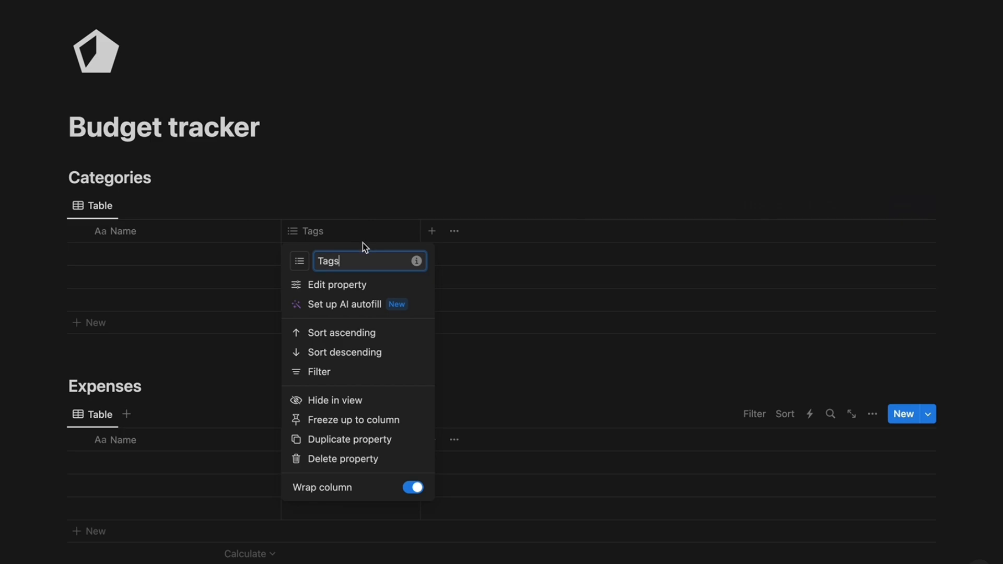
left_click(334, 459)
left_click(459, 286)
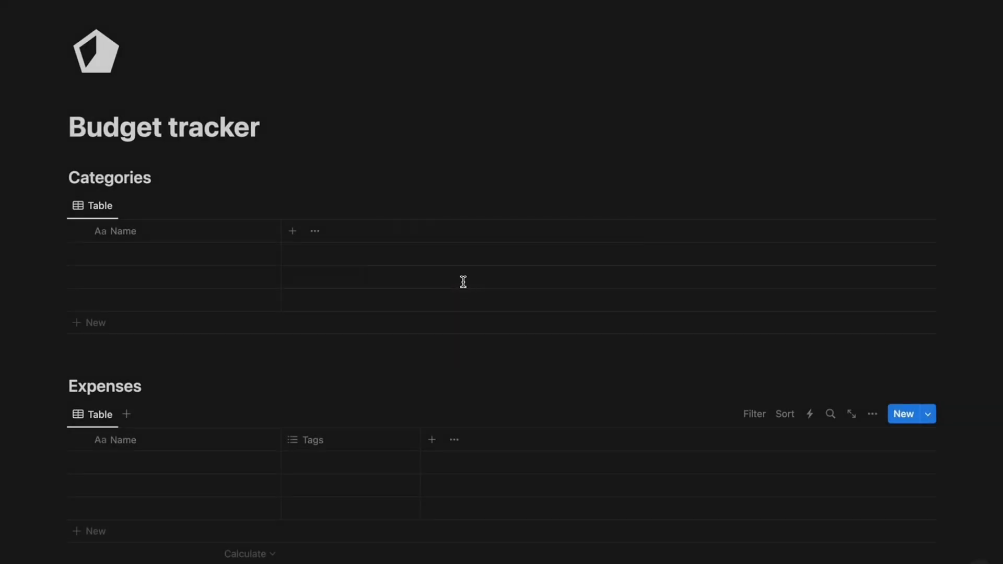
left_click(342, 446)
left_click(340, 387)
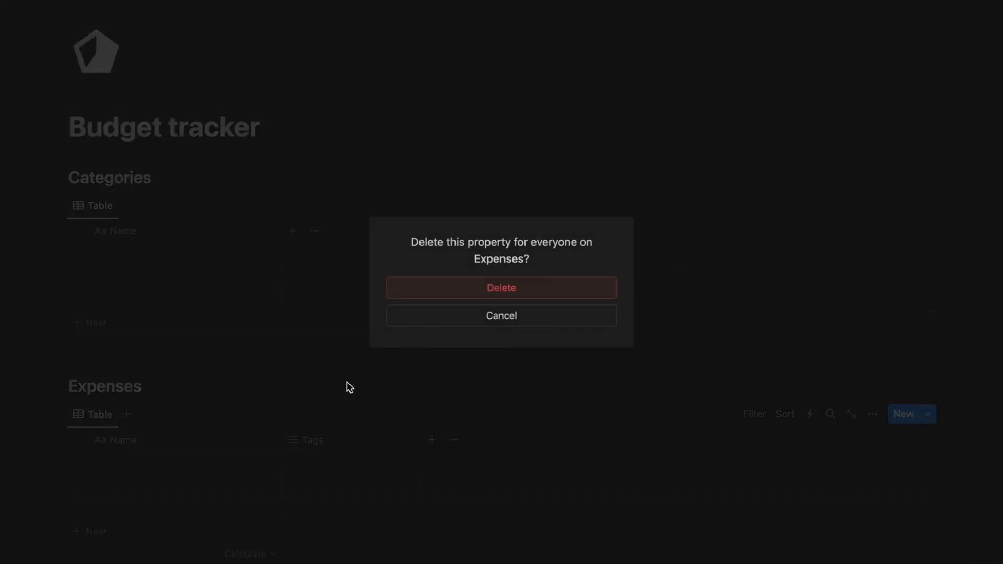
left_click(444, 290)
Step: Fill the Categories table with the entries Housing, Personnal, Food, Transport and Entertainment
left_click(189, 255)
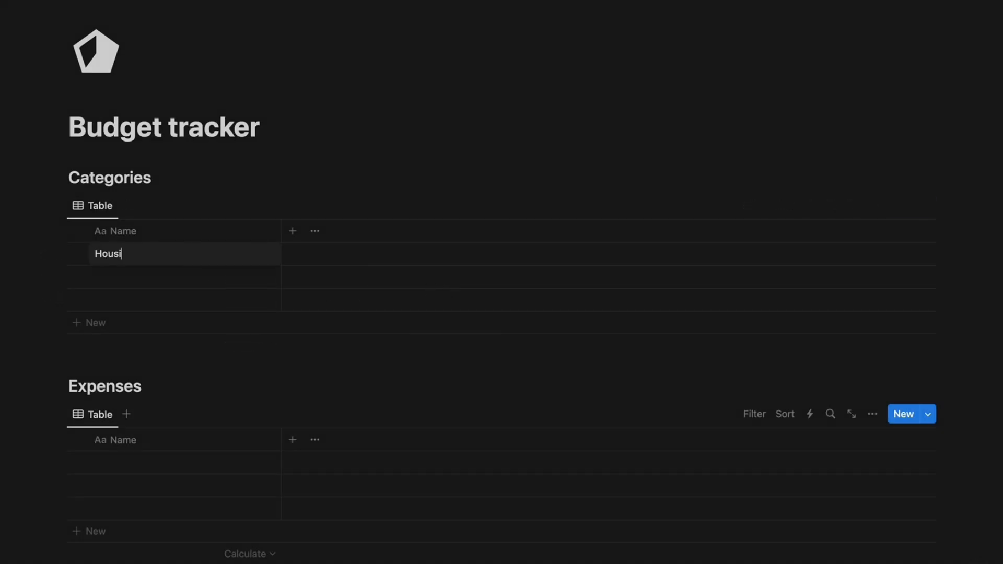
key("Return")
type("Personnal")
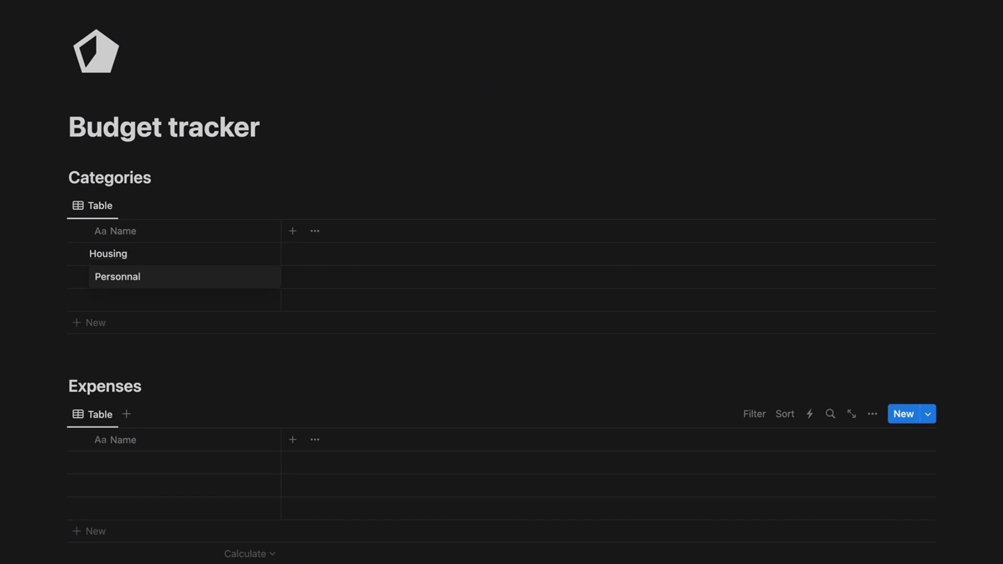
key("Return")
type("Food")
key("Return")
left_click(150, 322)
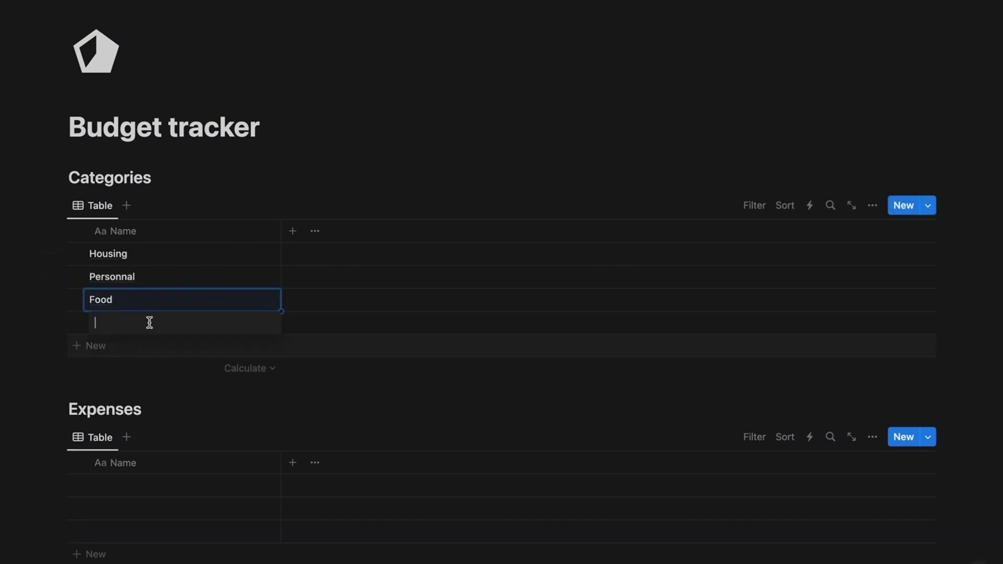
key("Return")
left_click(140, 346)
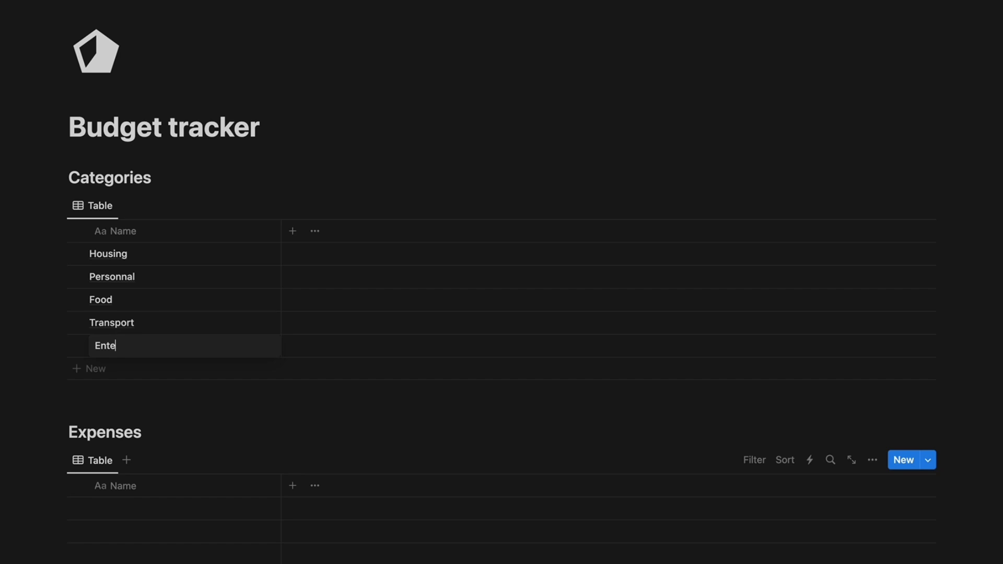
key("Return")
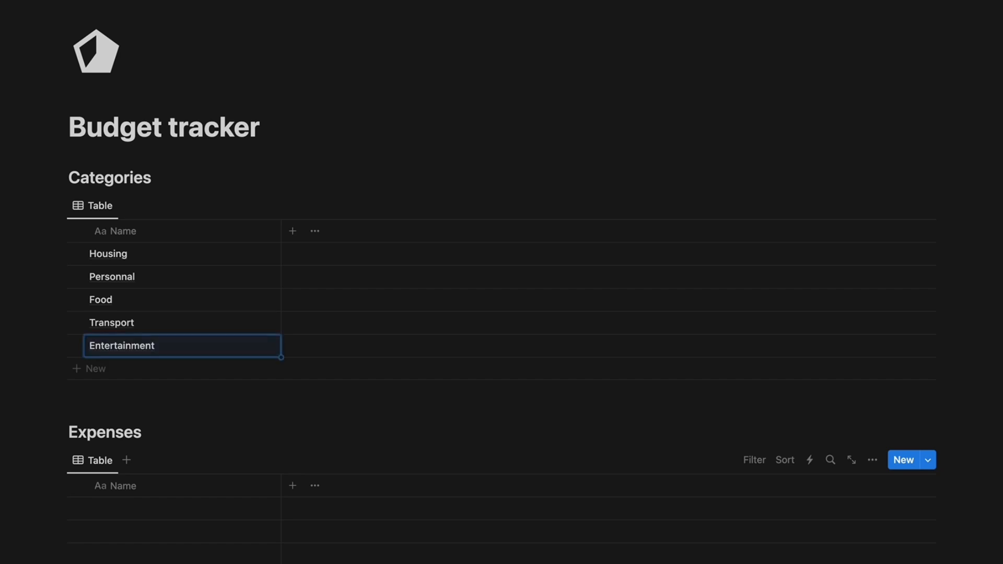
Step: Add a number property named "Monthly budget" in US Dollar format to the Categories table
left_click(297, 235)
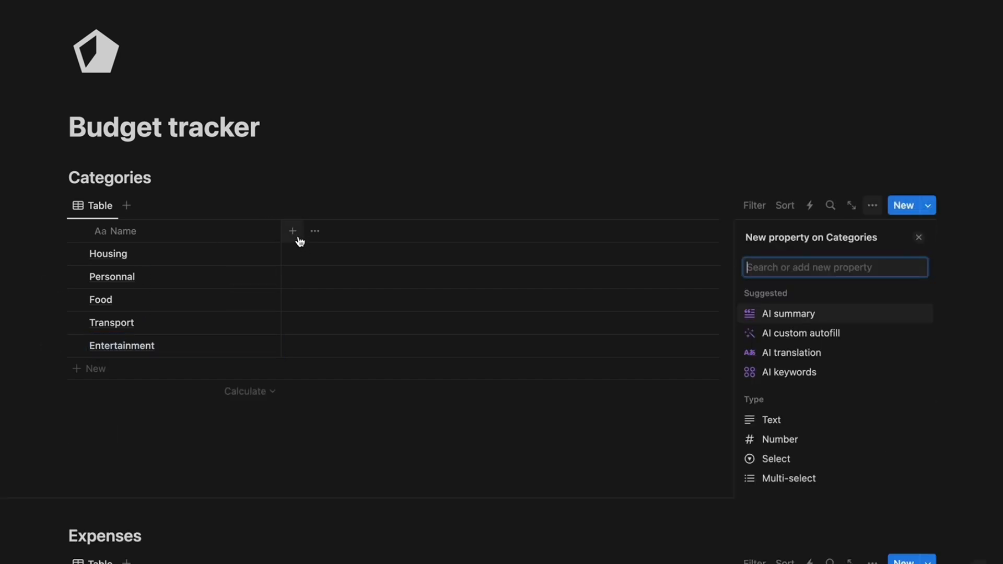
left_click(790, 442)
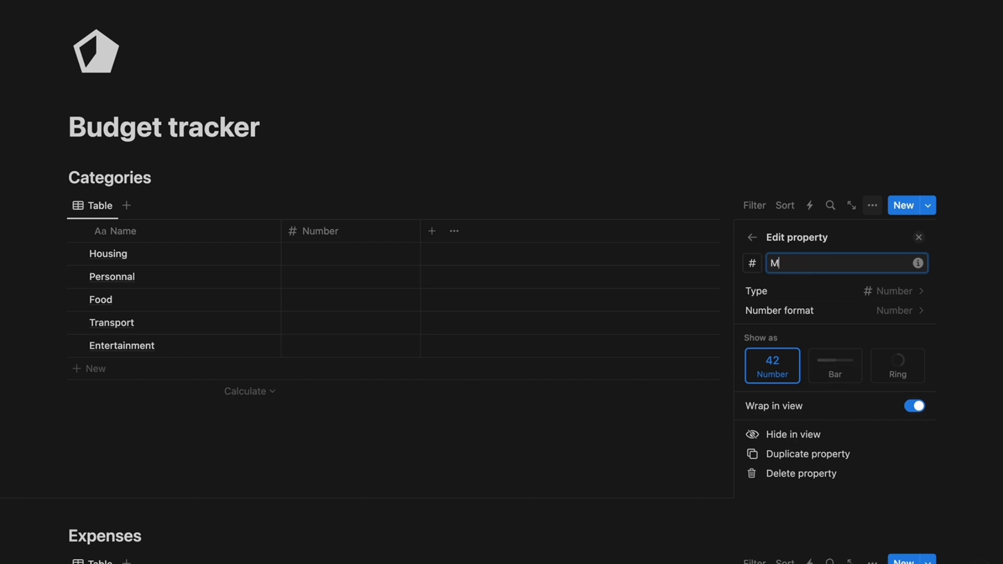
left_click(812, 313)
left_click(851, 257)
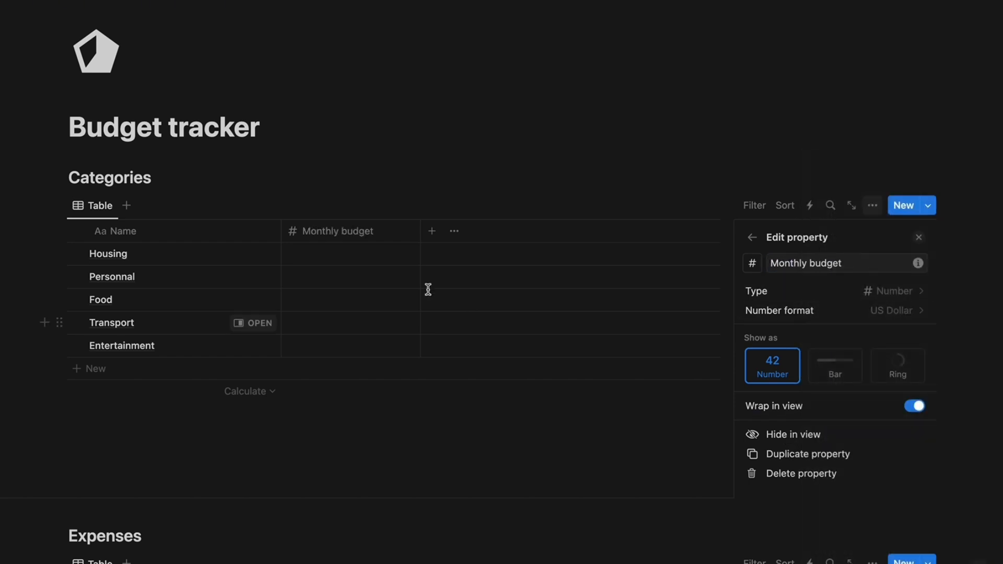
Step: Enter monthly budgets of 900 for Housing, 300 for Personnal, 250 for Food, 100 for Transport and 150 for Entertainment
left_click(349, 254)
type("900")
key("Return")
type("300")
key("Return")
type("250")
key("Return")
type("100")
key("Return")
type("150")
key("Return")
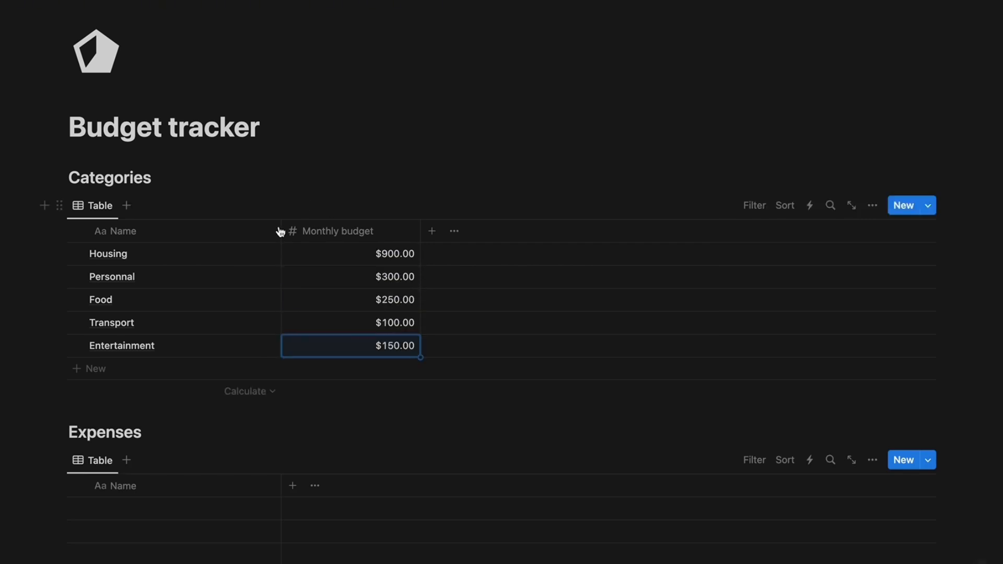
Step: Narrow the Name column of the Categories table and give the Housing entry a house icon
left_click_drag(280, 230, 236, 226)
left_click(201, 258)
left_click(569, 7)
left_click(479, 66)
type("house")
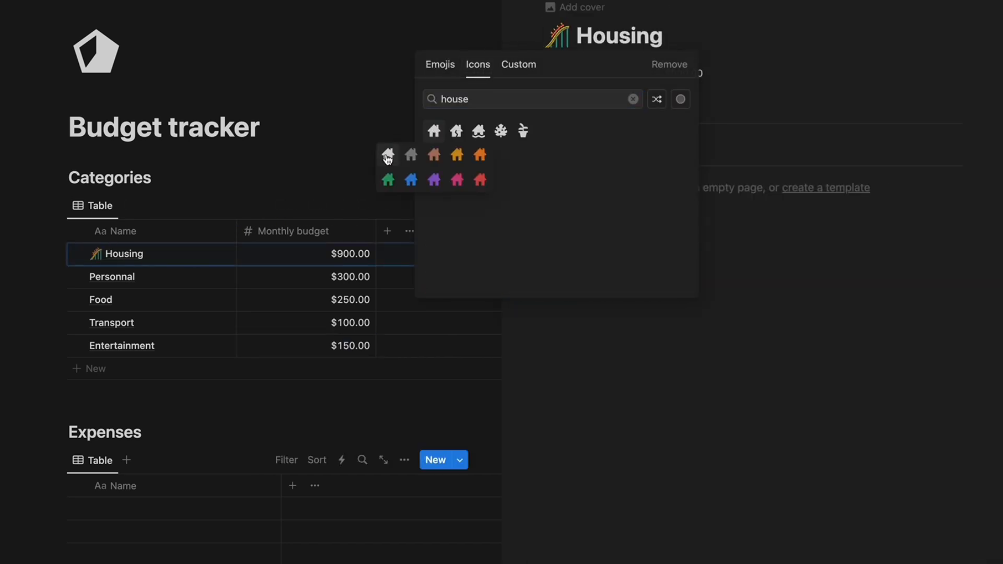
left_click(435, 134)
Step: Give the Personnal category a walking-person icon, searching the icon set for "men"
left_click(209, 276)
left_click(568, 8)
left_click(479, 64)
type("men")
left_click(523, 132)
Step: Give the Food category a cutlery-and-plate icon, searching the icon set for "plate"
left_click(209, 299)
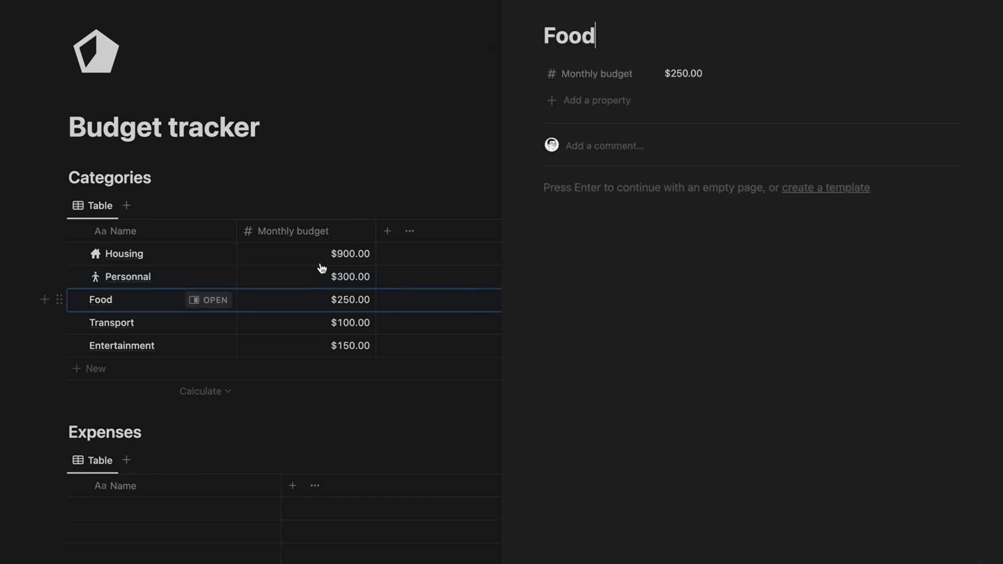
left_click(568, 8)
left_click(478, 65)
type("plate")
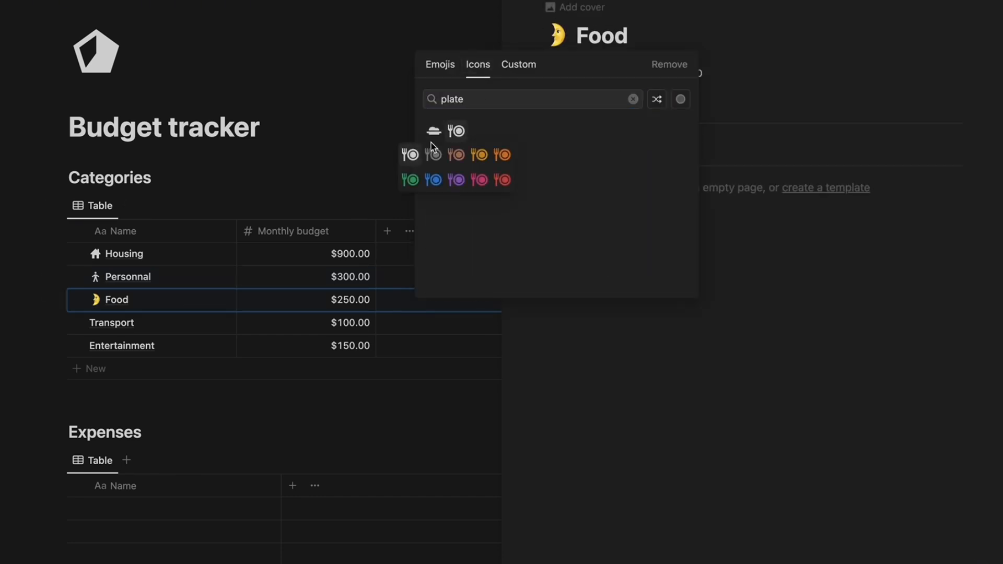
left_click(432, 147)
Step: Give the Transport category a train icon, searching the icon set for "train"
left_click(235, 324)
left_click(569, 7)
left_click(478, 64)
type("train")
left_click(435, 131)
Step: Give the Entertainment category a film camera icon, searching the icon set for "film", and close its page
left_click(209, 345)
left_click(569, 7)
left_click(478, 64)
type("moovie")
key("BackSpace")
key("BackSpace")
key("BackSpace")
key("BackSpace")
key("BackSpace")
type("film")
left_click(545, 132)
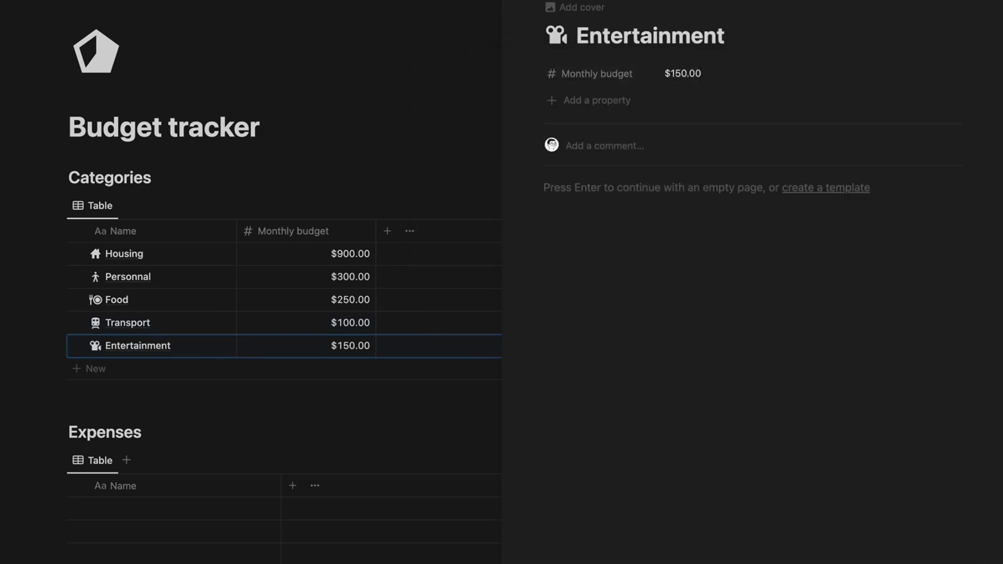
left_click(435, 310)
Step: Add a date property named "Date" to the Expenses table
scroll(435, 310, "down", 3)
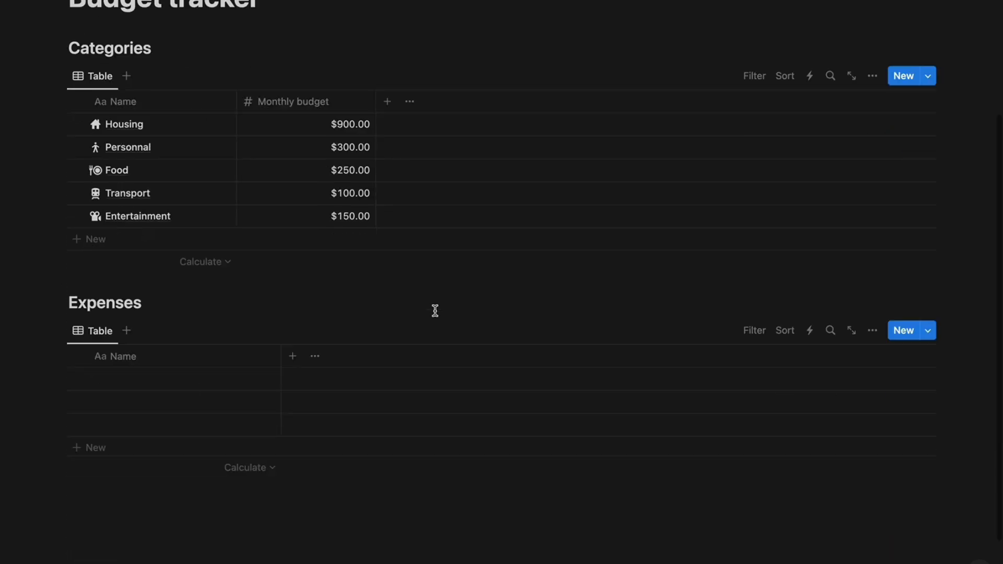
left_click(292, 343)
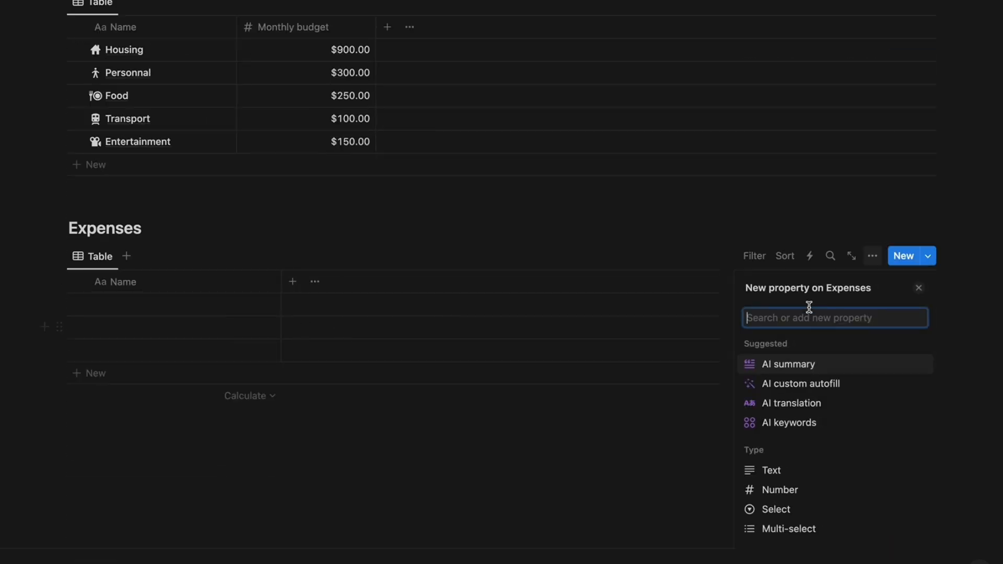
type("date")
left_click(797, 365)
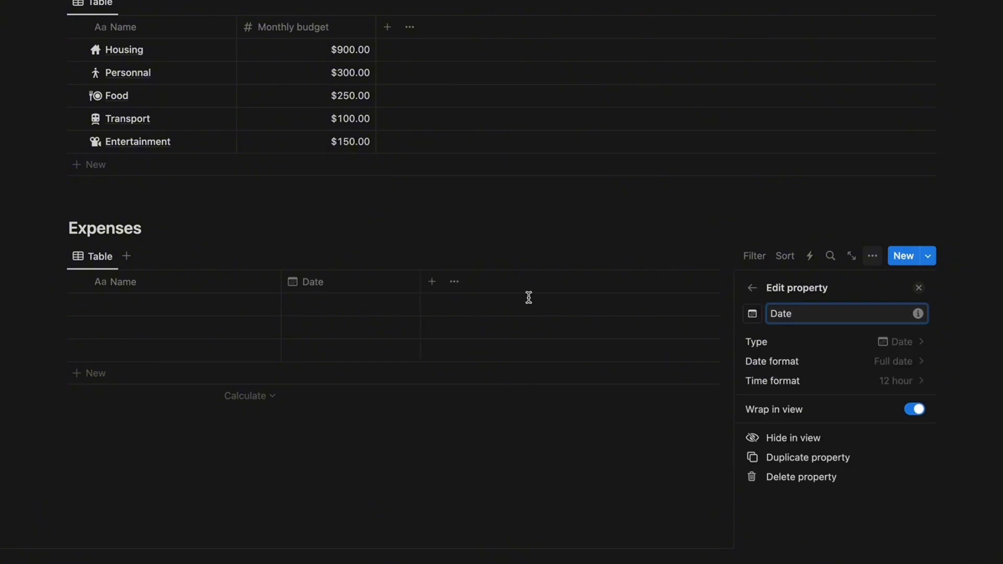
key("Escape")
Step: Add a number property named "Amount" to the Expenses table
left_click(432, 283)
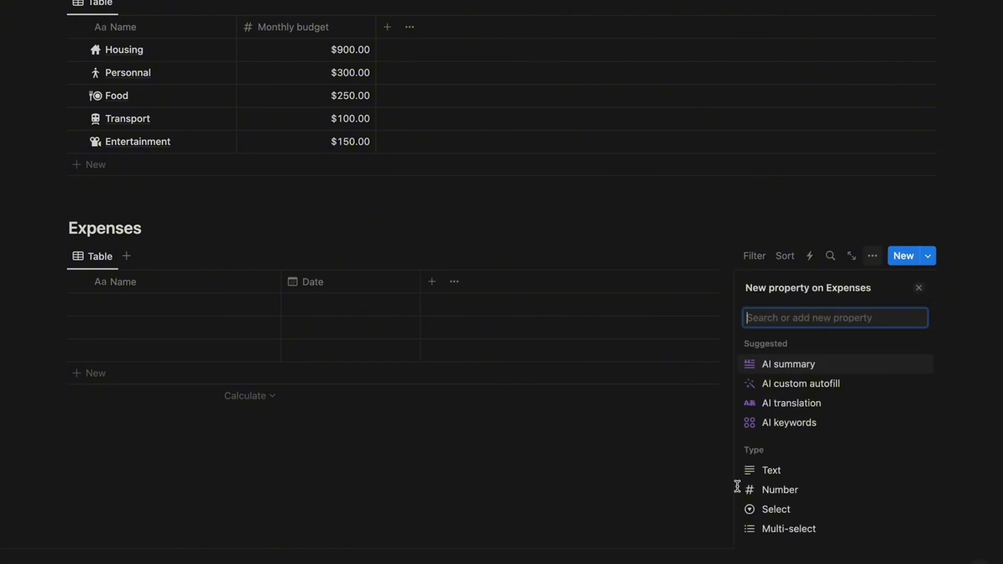
left_click(780, 489)
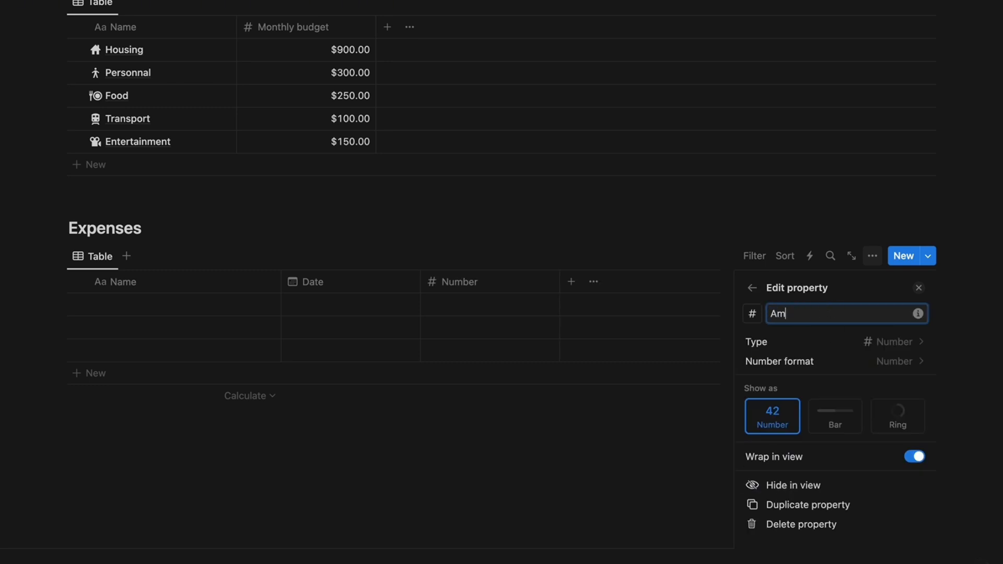
left_click(656, 215)
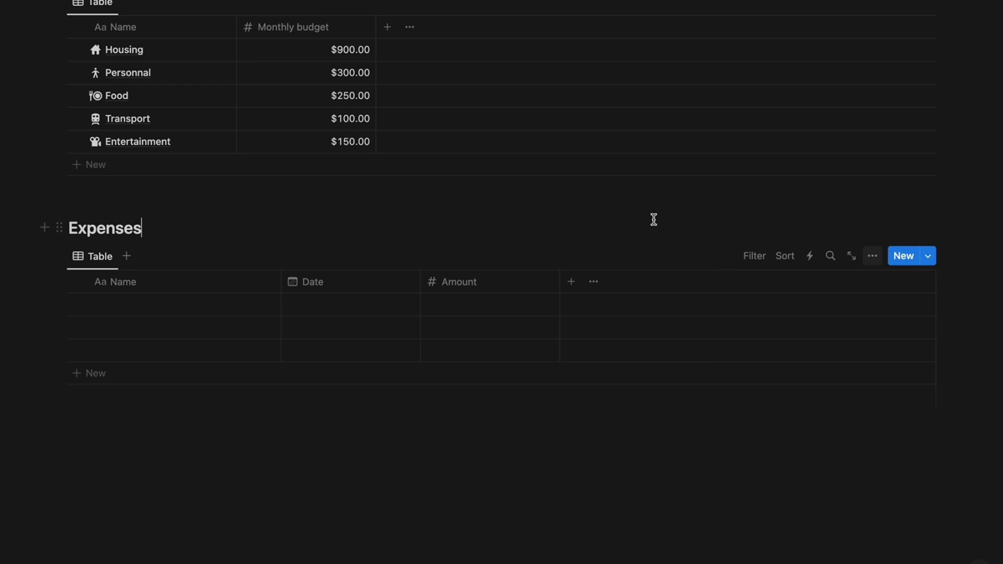
Step: Add a text property named "Notes" to the Expenses table
left_click(571, 281)
type("text")
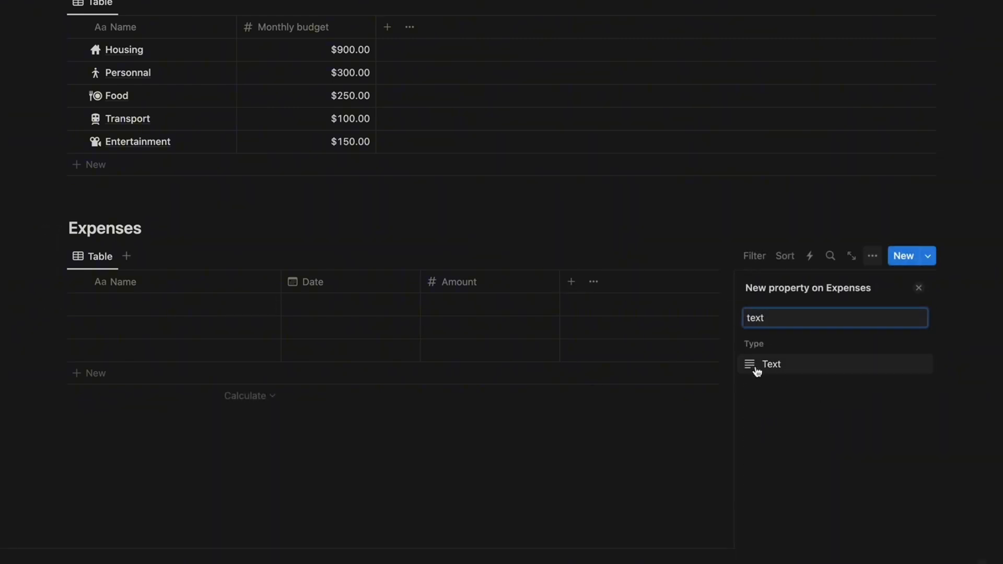
left_click(756, 369)
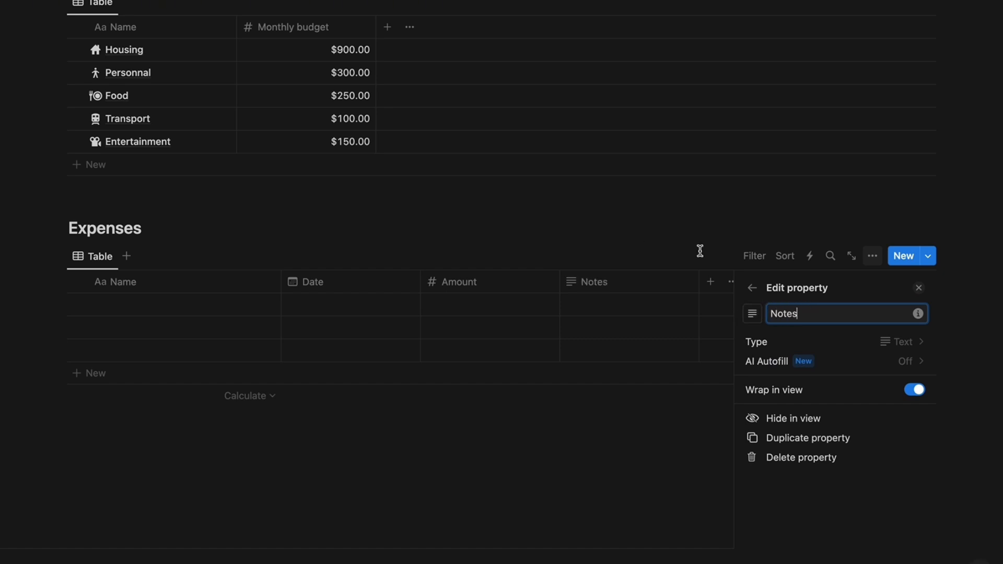
left_click(913, 291)
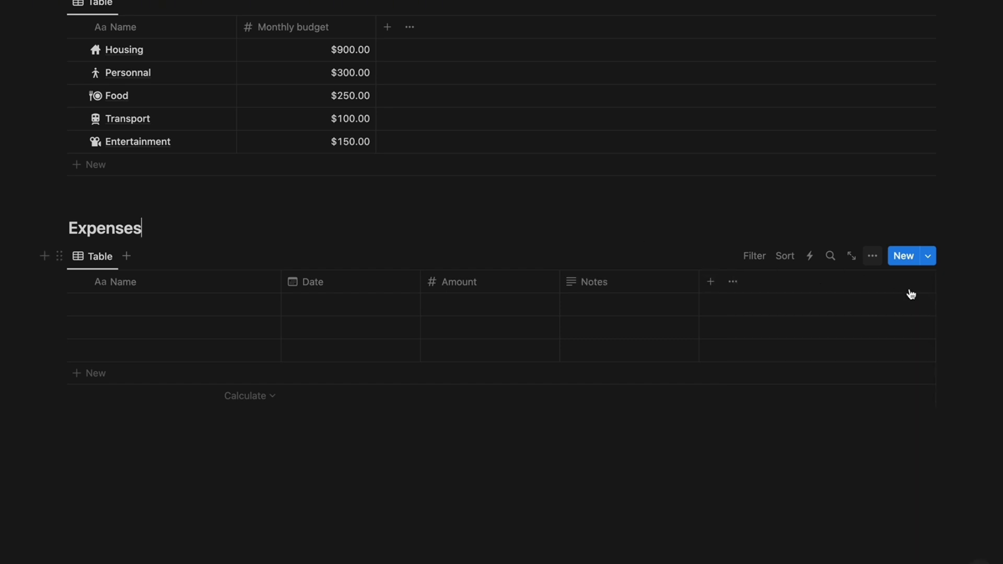
Step: Add a Files & media property named "Receipt" to the Expenses table
left_click(711, 282)
type("files")
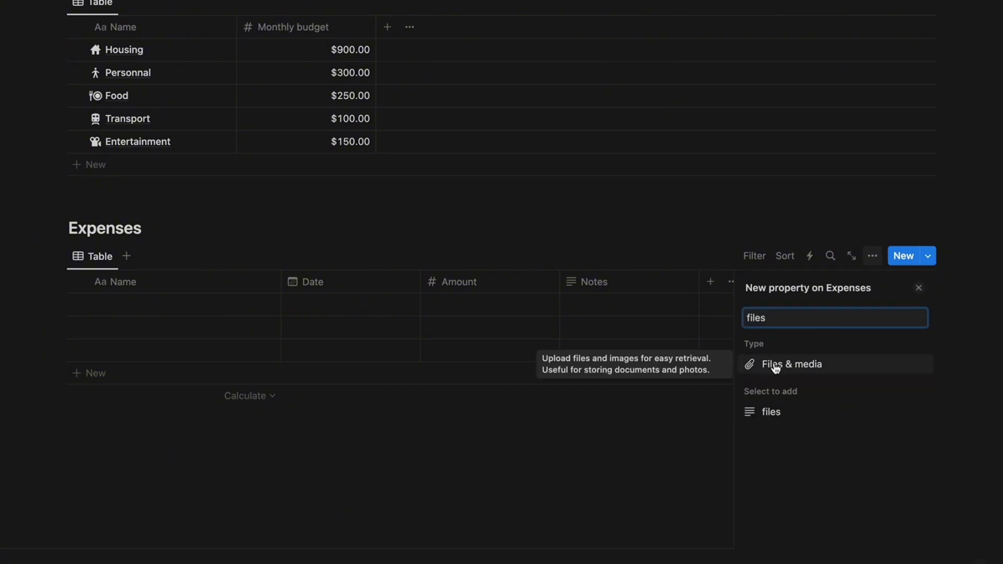
left_click(775, 366)
type("Receipt")
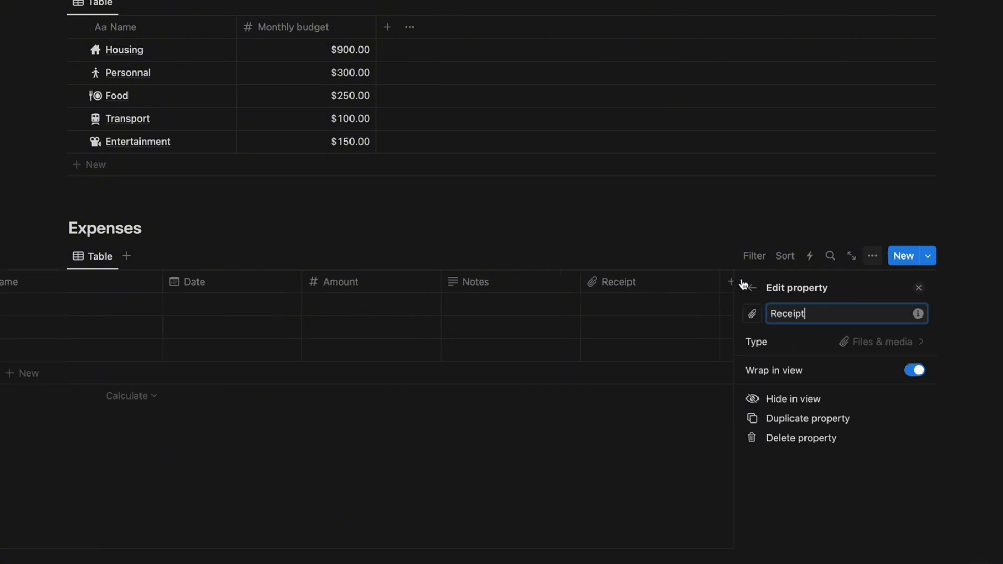
left_click(660, 224)
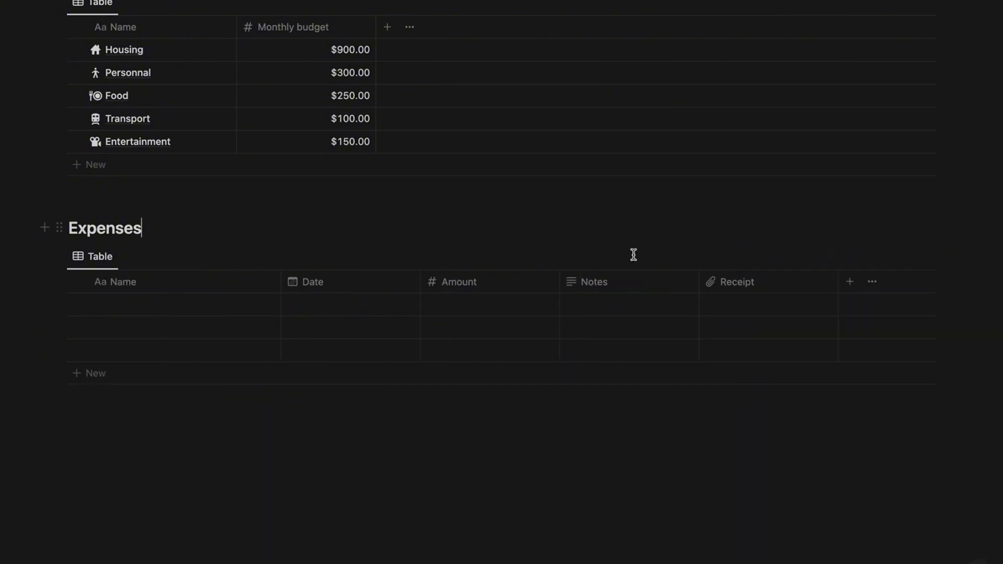
Step: Hide the Notes and Receipt properties from the Expenses table view
left_click(604, 285)
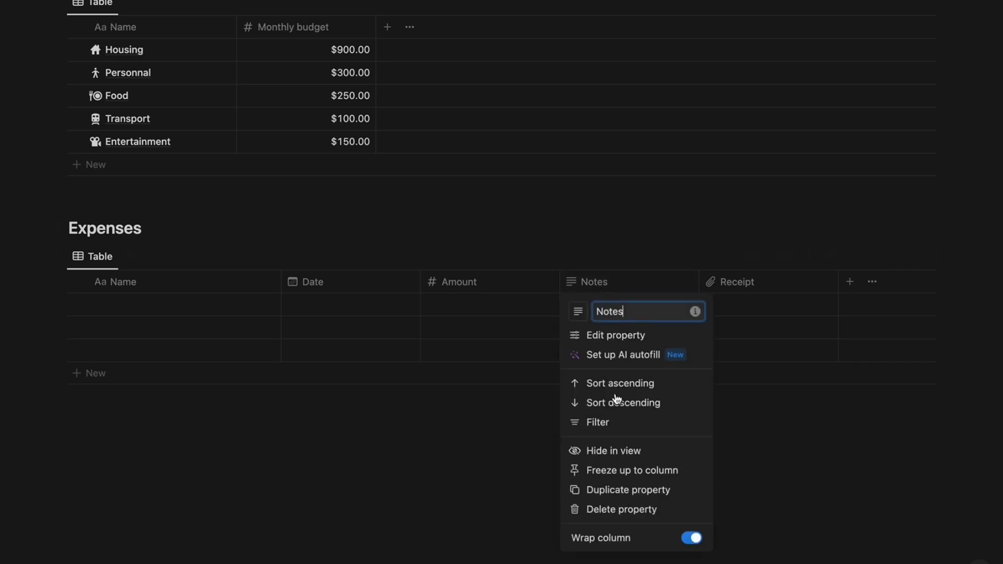
left_click(602, 450)
left_click(609, 282)
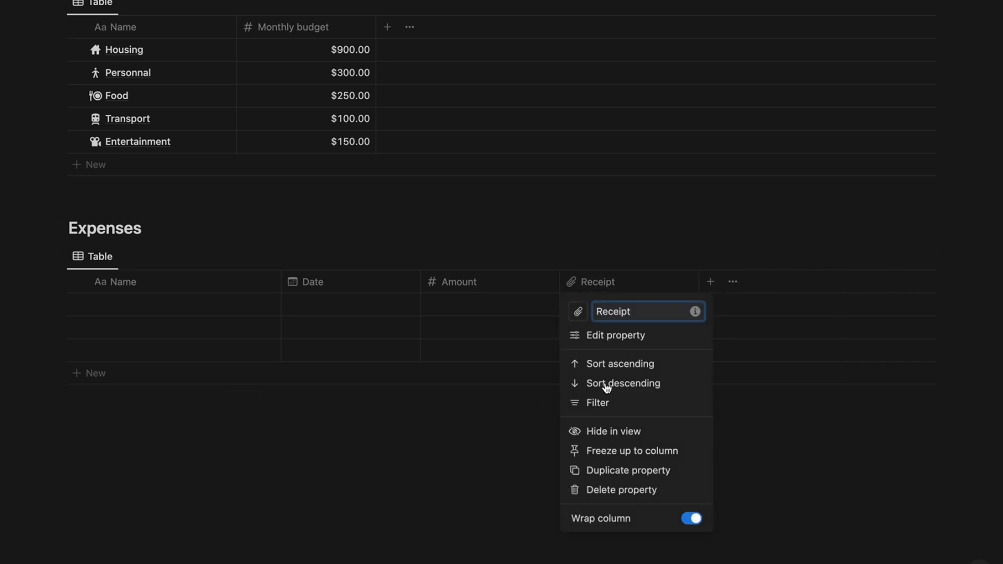
left_click(597, 433)
Step: Enter five expenses in the Expenses table: Rent, Clothes, Restaurant, Gym and Groceries
left_click(202, 301)
type("Rent")
key("Return")
type("Clothes")
key("Return")
type("Restaurant")
key("Escape")
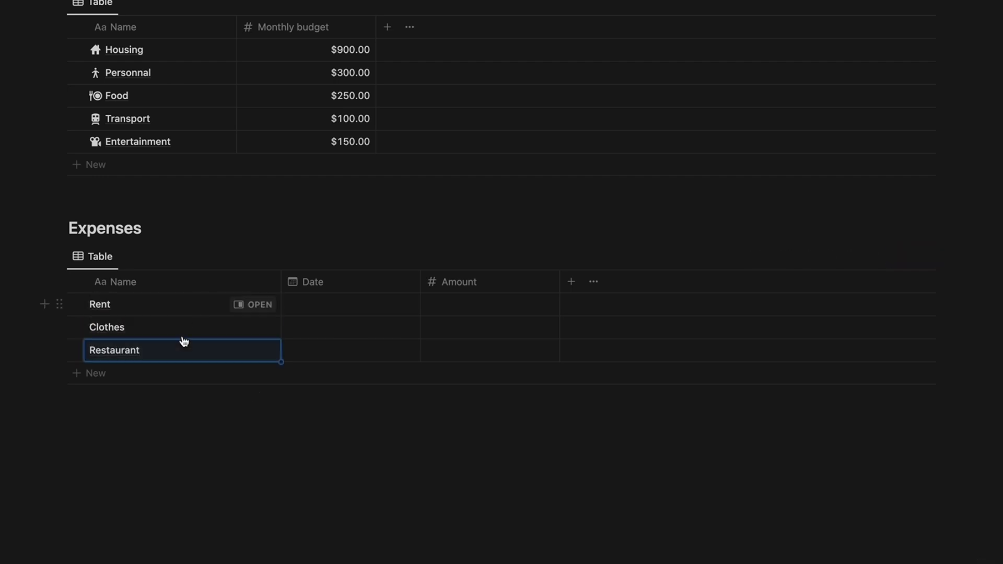
left_click(147, 376)
key("Escape")
left_click(136, 401)
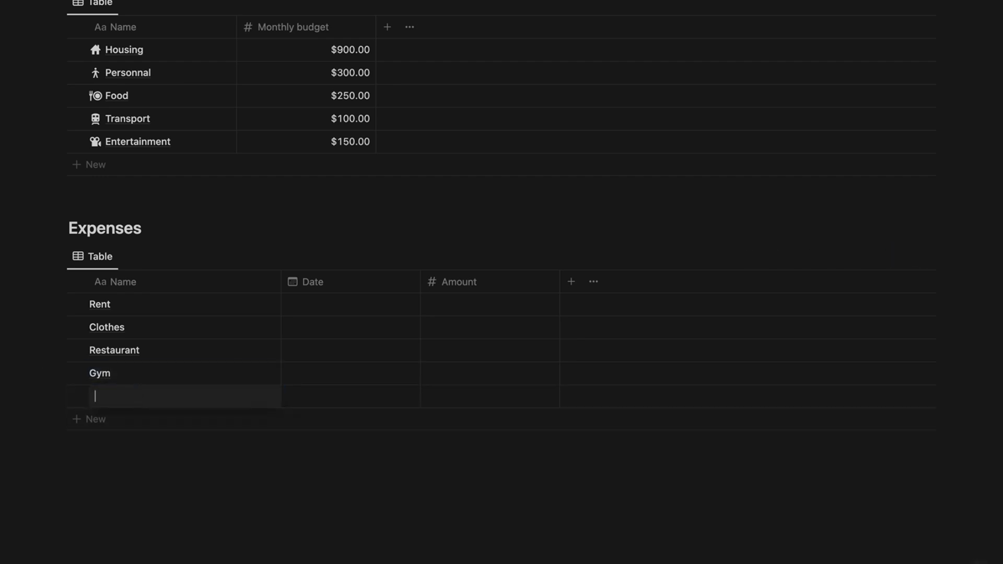
key("Escape")
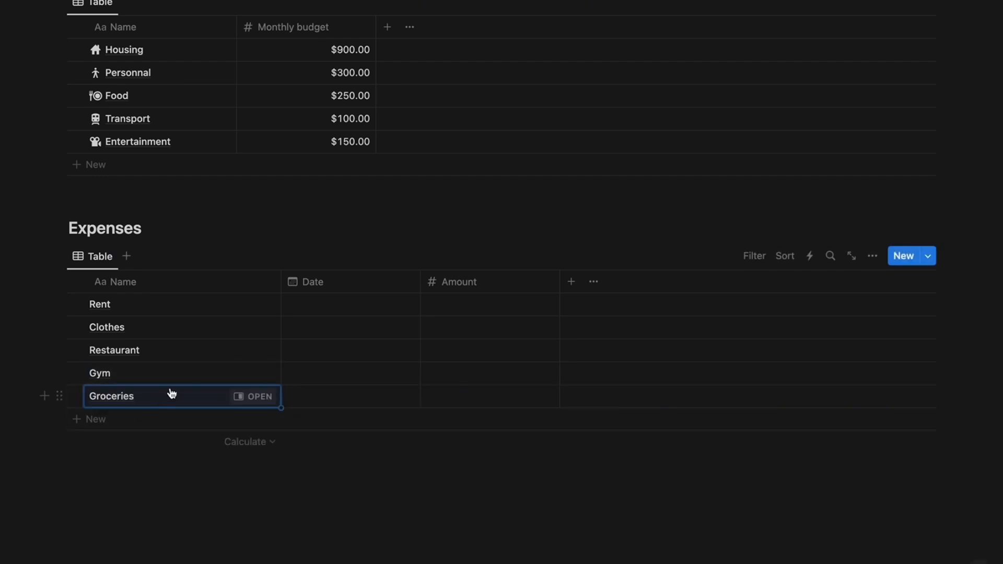
Step: Start a new relation property on the Expenses table, related to the Budget tracker's Categories database
left_click(572, 283)
type("rele")
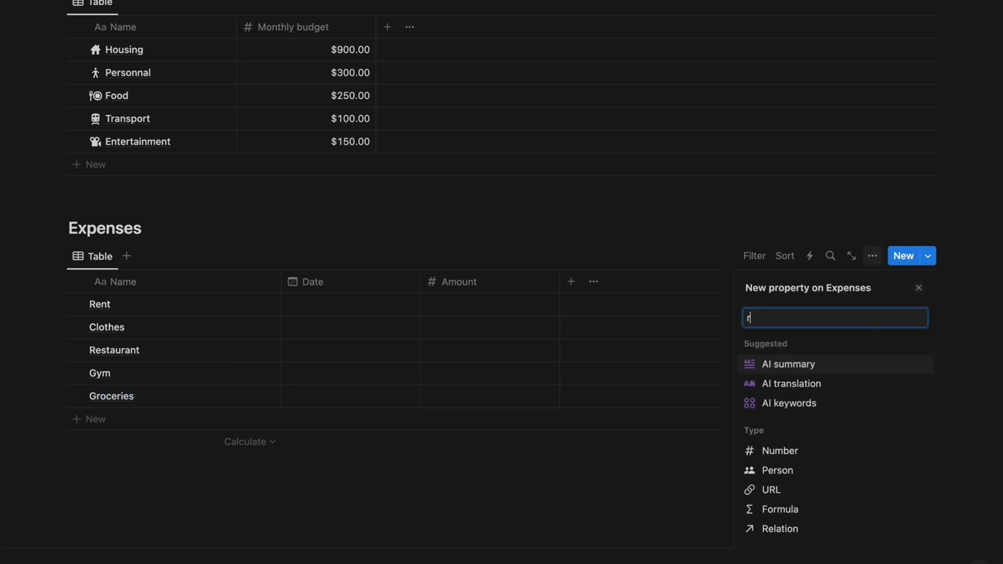
key("BackSpace")
key("BackSpace")
type("lation")
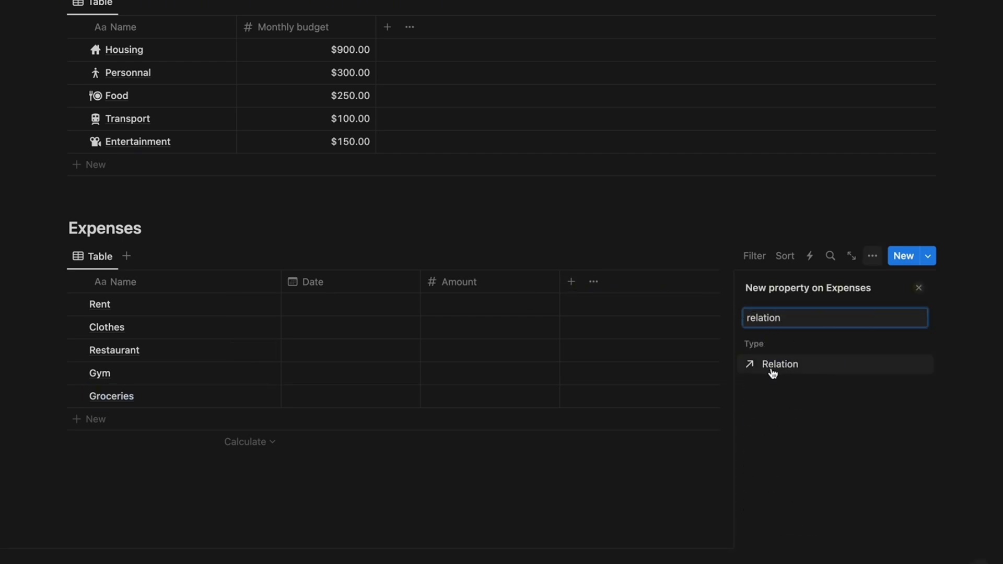
left_click(771, 366)
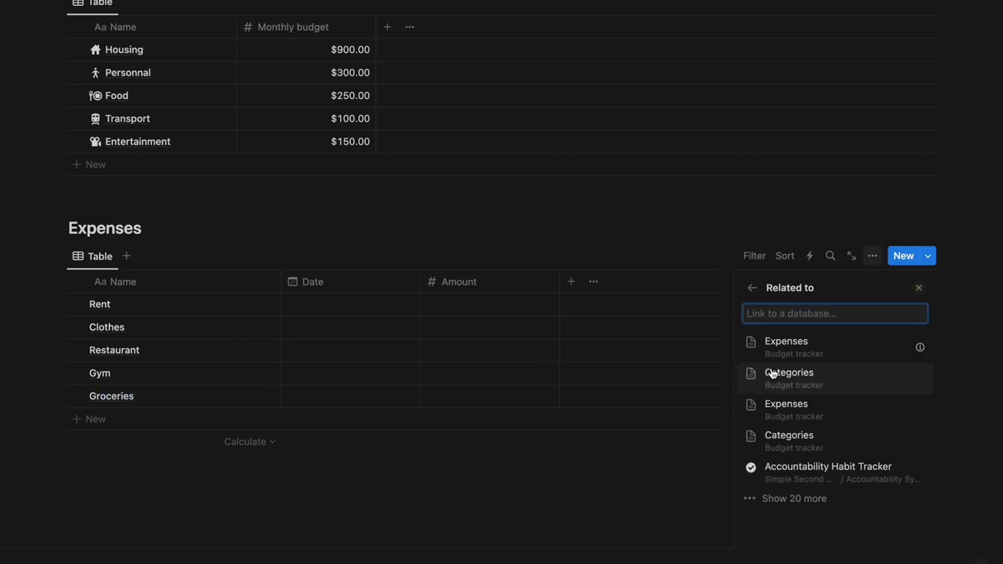
left_click(805, 380)
Step: Limit the relation to 1 page, enable showing it on Categories, and add it to the Expenses table
left_click(839, 357)
left_click(838, 384)
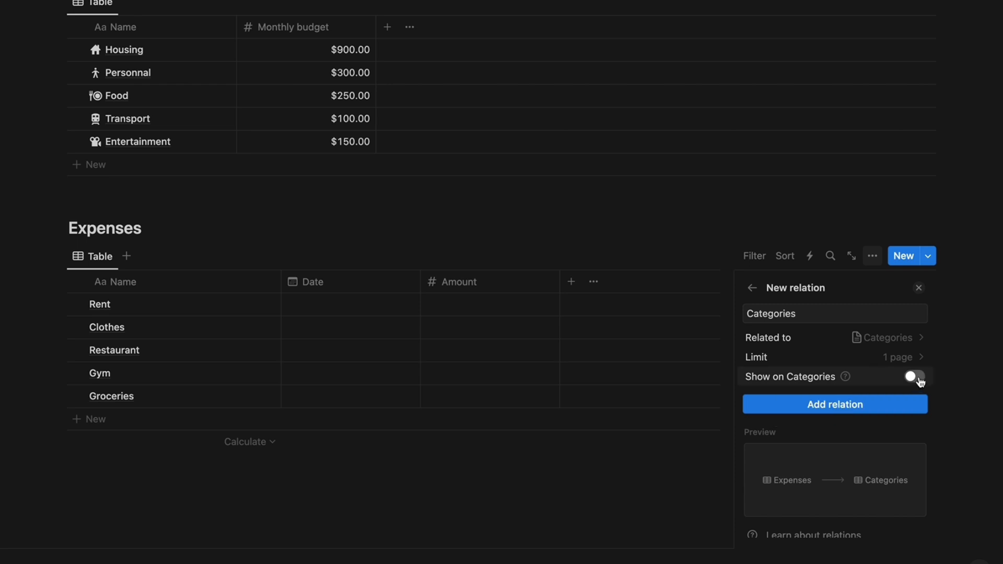
left_click(919, 382)
left_click(834, 455)
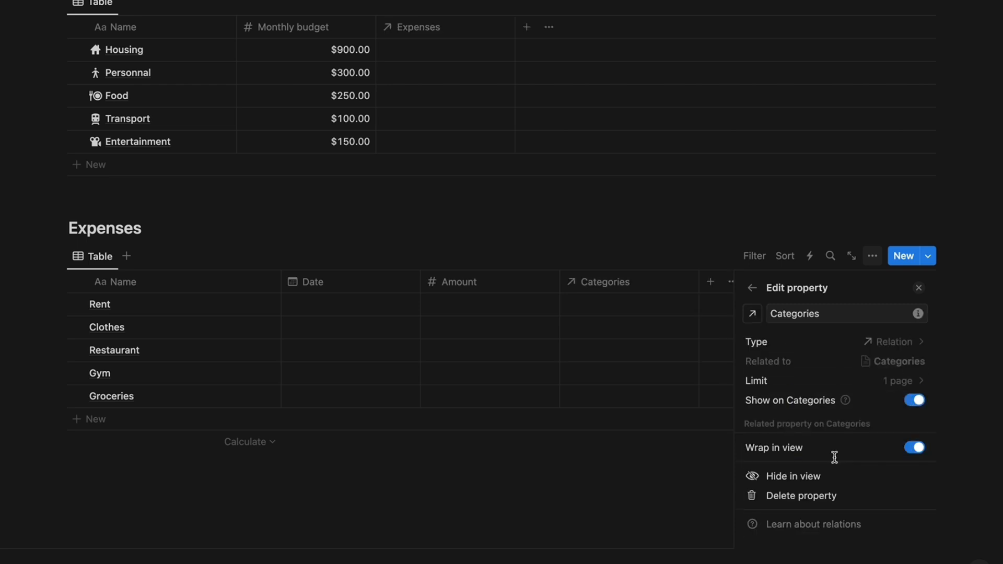
Step: Change the icon of the Expenses table's Categories property to the stacked layers symbol
left_click(748, 314)
type("layer")
left_click(673, 406)
left_click(919, 291)
Step: Date Rent February 1, Clothes February 12, Restaurant February 9, Gym February 3 and Groceries February 25, all in 2024
left_click(334, 301)
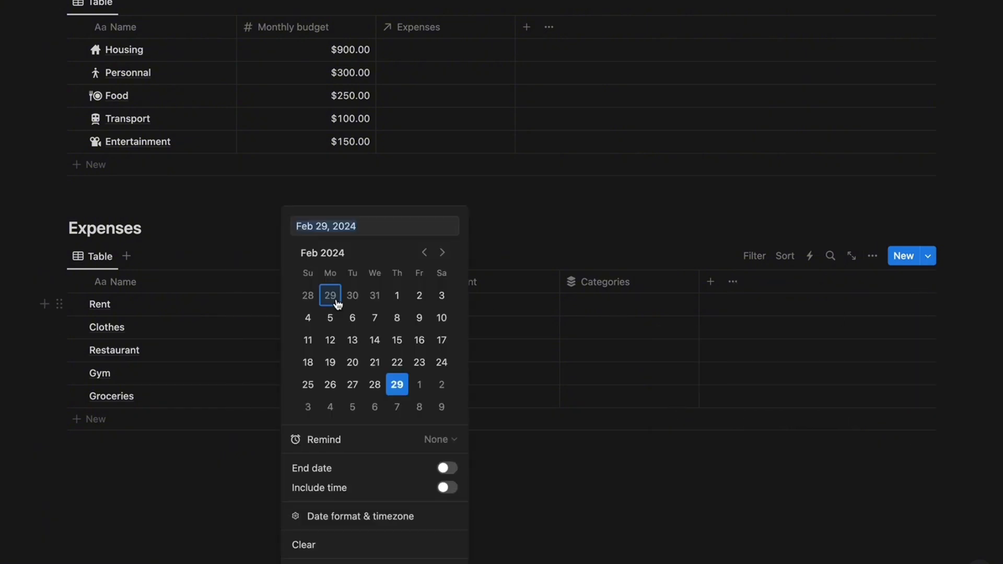
left_click(397, 295)
left_click(363, 331)
left_click(330, 340)
left_click(342, 350)
left_click(419, 115)
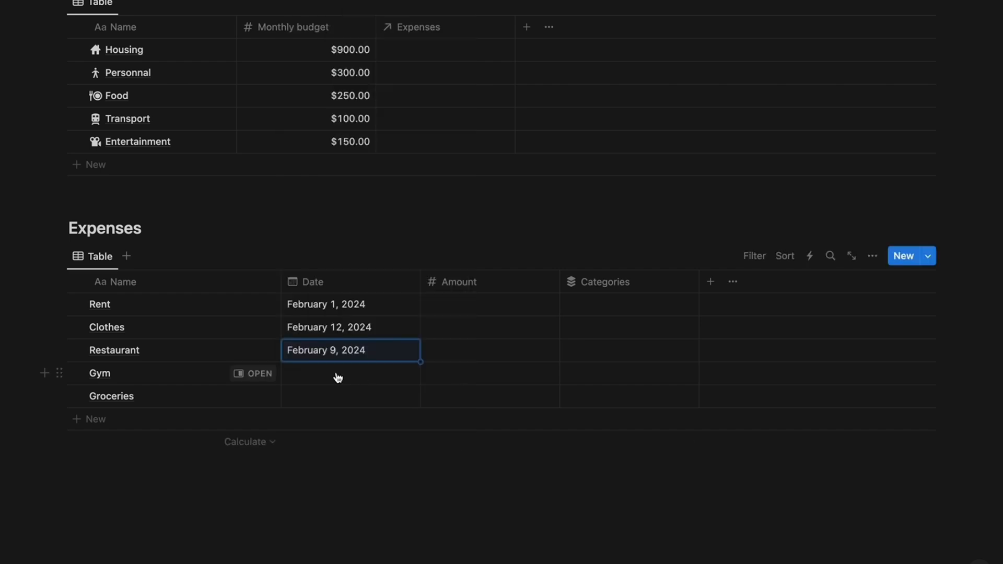
left_click(336, 374)
left_click(441, 93)
left_click(331, 399)
left_click(331, 399)
left_click(308, 203)
left_click(500, 494)
Step: Enter the amounts 850 for Rent, 130 for Clothes, 50 for Restaurant, 30 for Gym and 240 for Groceries
left_click(470, 299)
type("850")
key("Return")
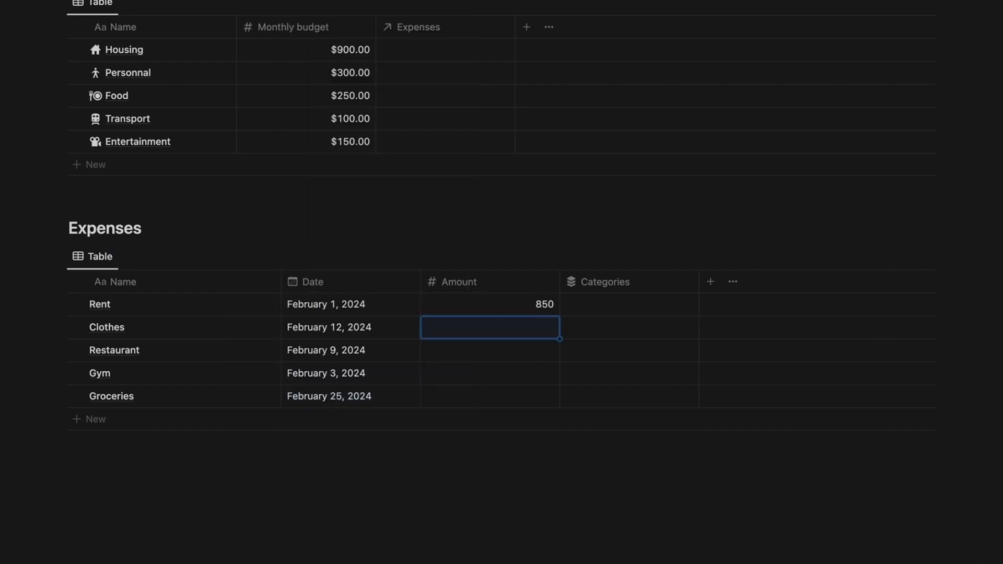
type("130")
key("Return")
type("50")
key("Return")
type("30")
key("Return")
type("240")
key("Return")
Step: Set the number format of the Expenses table's Amount property to dollars
left_click(470, 282)
left_click(479, 336)
left_click(884, 315)
left_click(852, 255)
left_click(611, 425)
Step: Link Rent to Housing, Clothes to Personnal, Restaurant and Groceries to Food, and Gym to Entertainment in the Categories property
left_click(621, 258)
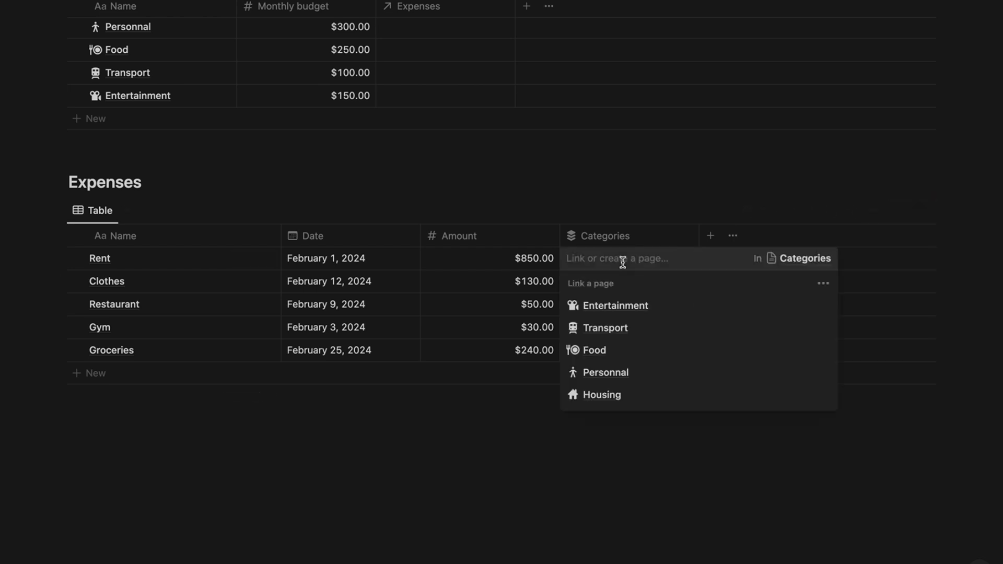
left_click(602, 394)
left_click(604, 281)
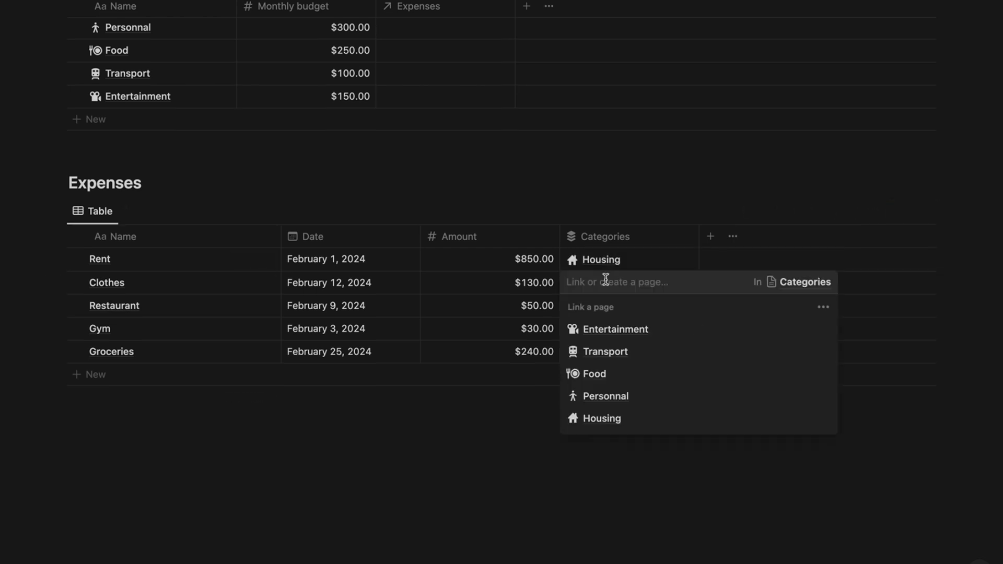
left_click(605, 395)
left_click(601, 305)
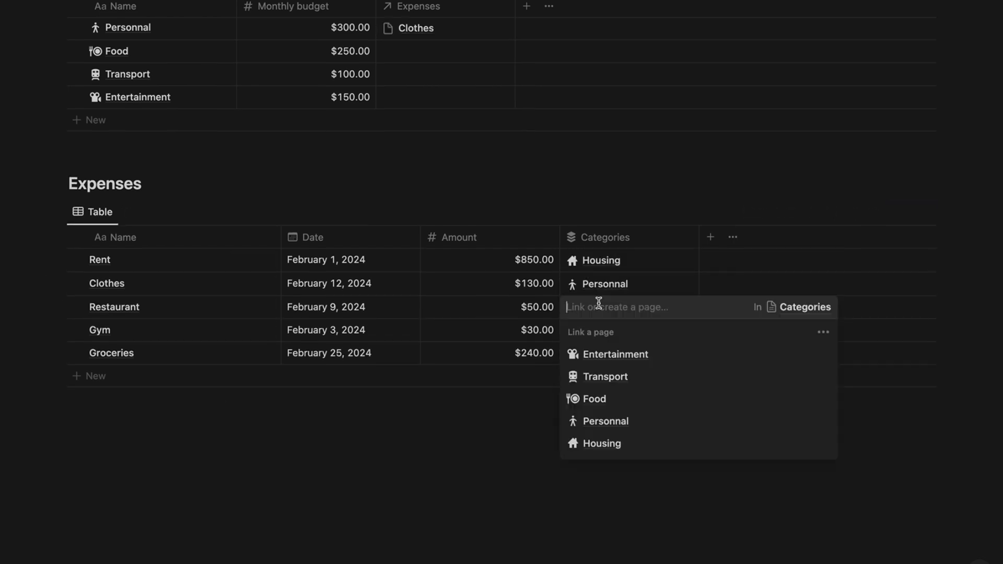
left_click(597, 398)
left_click(595, 331)
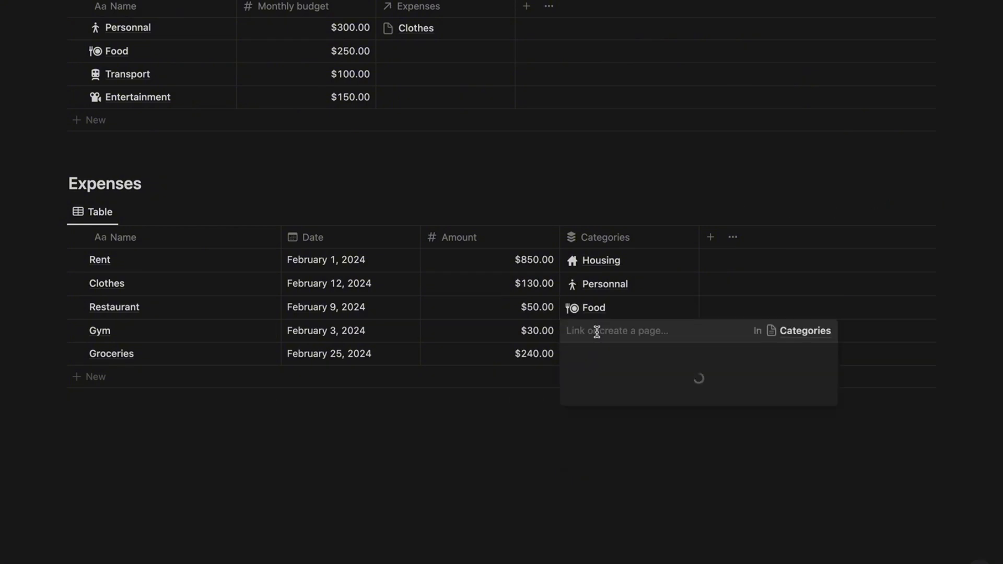
left_click(603, 380)
left_click(591, 355)
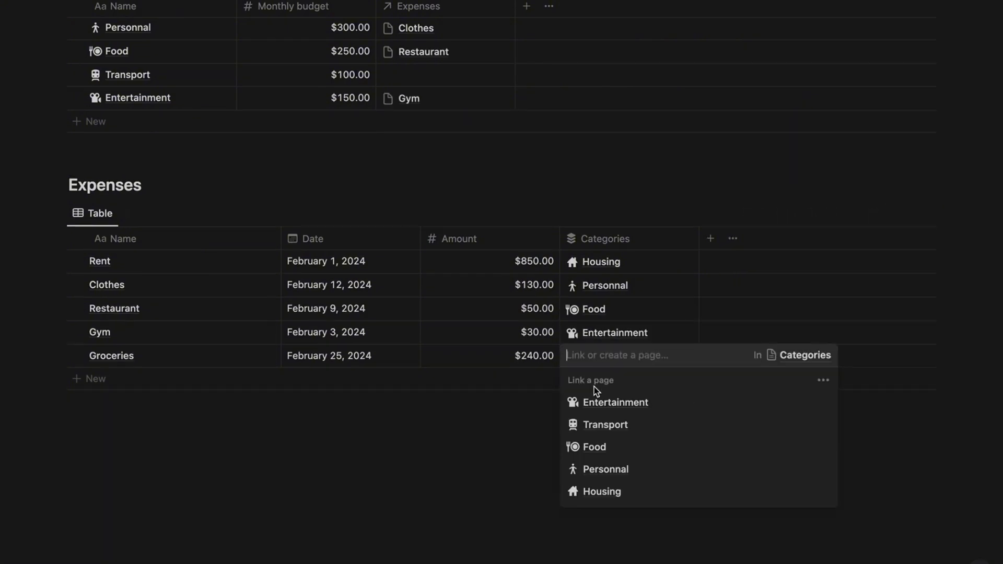
left_click(595, 447)
Step: Widen the Expenses column in the Categories table and move the Expenses table's Categories column in front of Amount
scroll(596, 446, "up", 3)
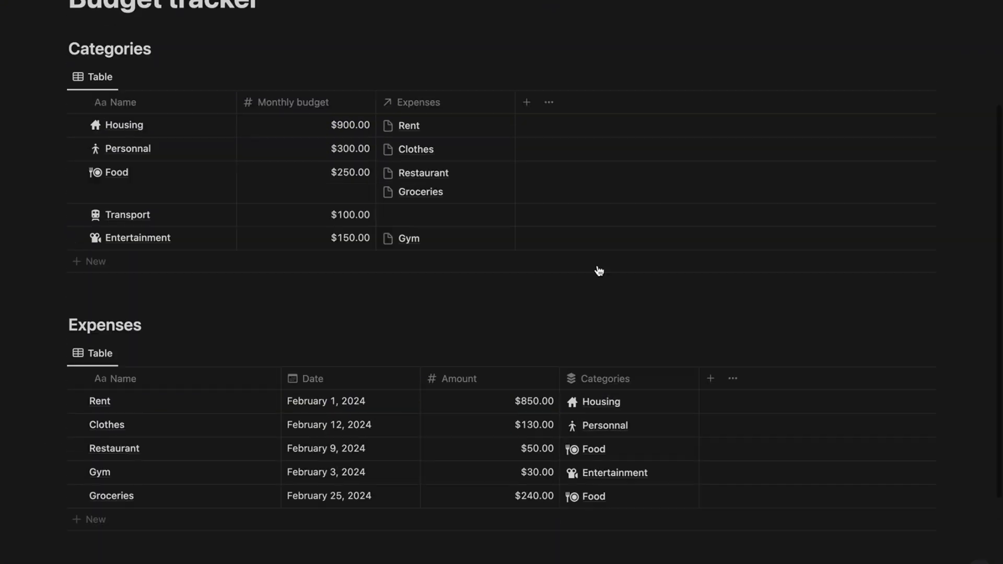
left_click_drag(517, 148, 558, 141)
scroll(574, 340, "down", 2)
left_click_drag(604, 352, 440, 336)
Step: Hide the Expenses relation column from the Categories table view
scroll(470, 314, "up", 3)
scroll(502, 302, "up", 2)
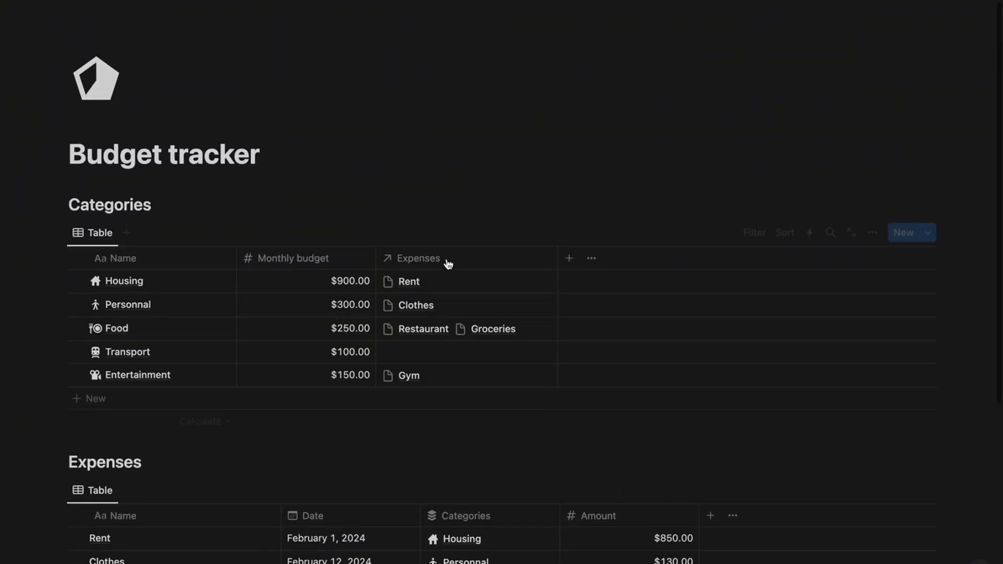
left_click(447, 262)
left_click(439, 406)
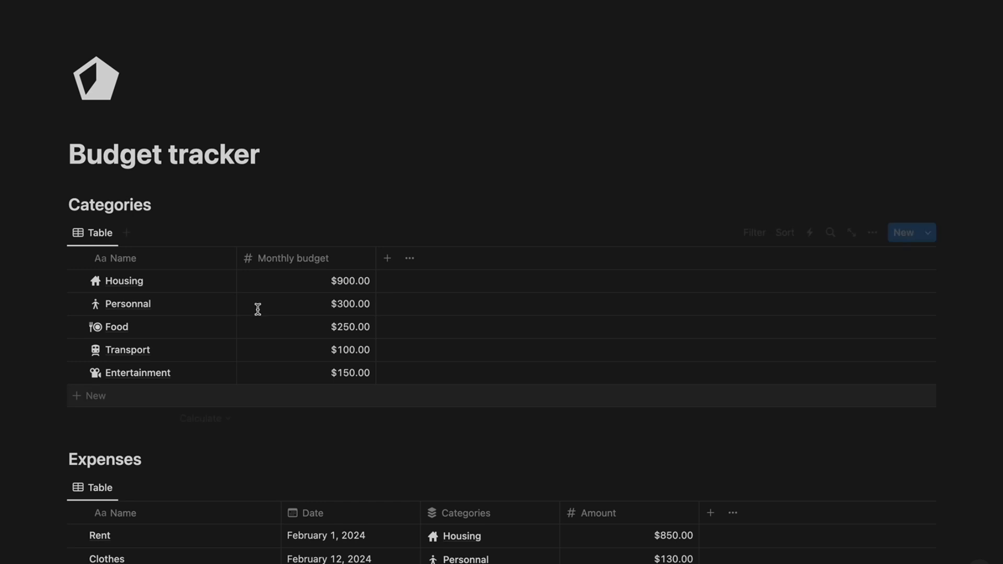
Step: Open the Housing category page and change its Expenses property icon to a plain down arrow
left_click(208, 282)
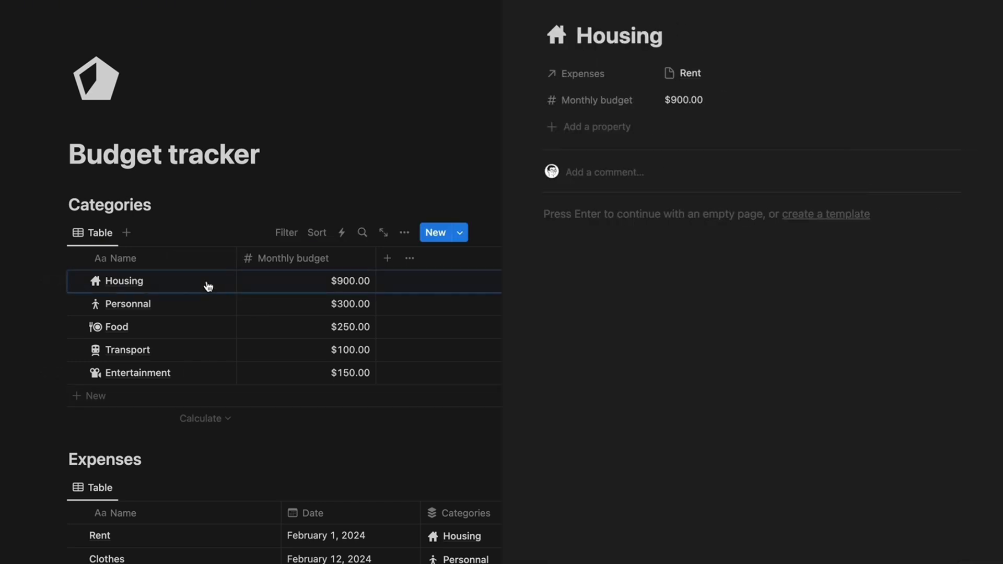
left_click(594, 72)
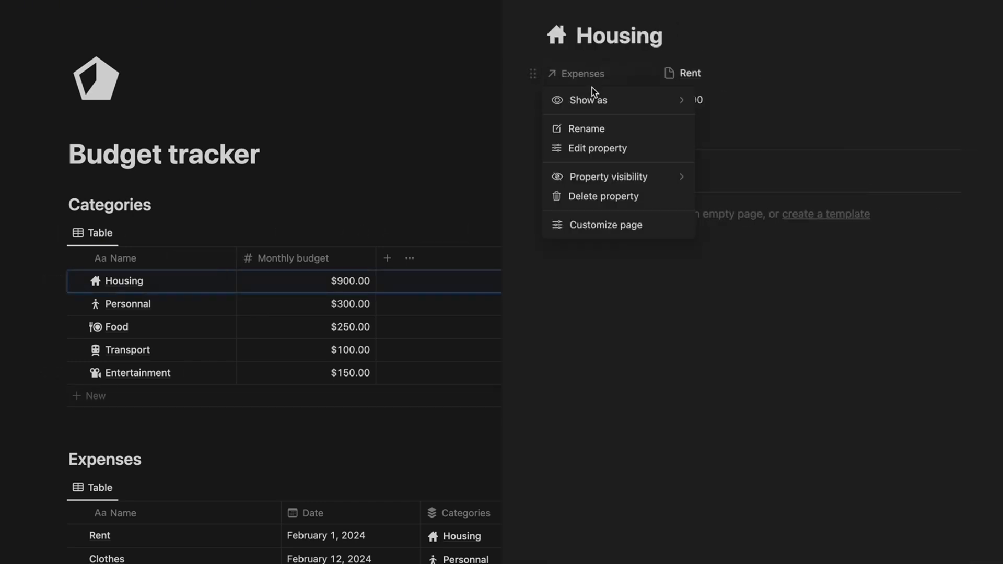
left_click(586, 148)
left_click(561, 107)
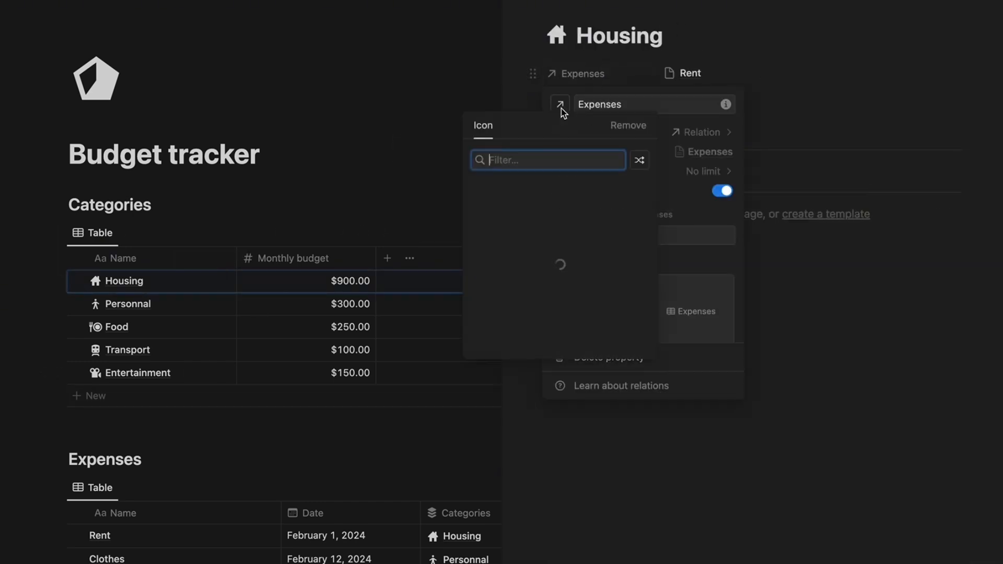
type("down")
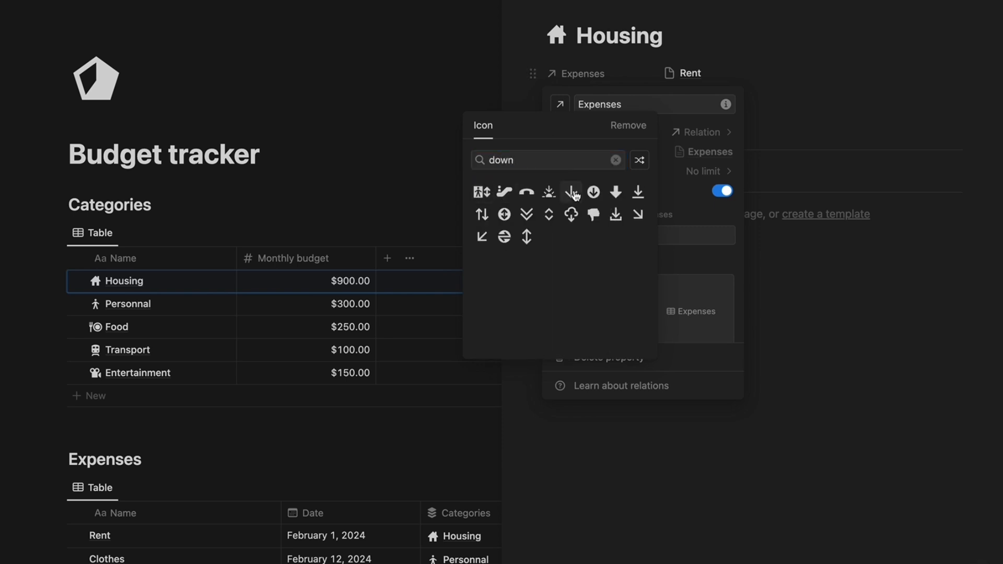
left_click(571, 192)
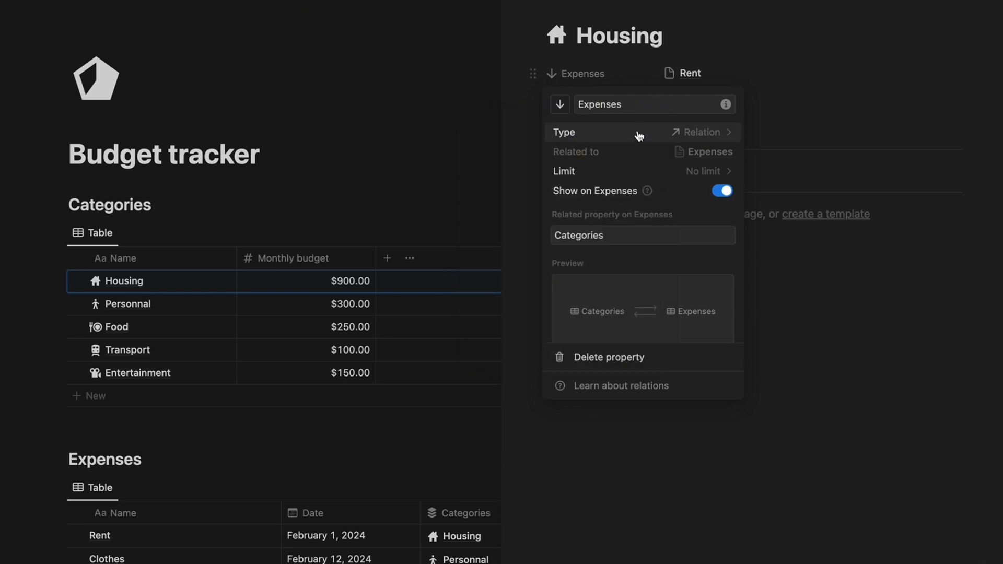
left_click(524, 159)
Step: Show the Housing page's Expenses relation as a separate section beneath the comments instead of among the properties
left_click(600, 74)
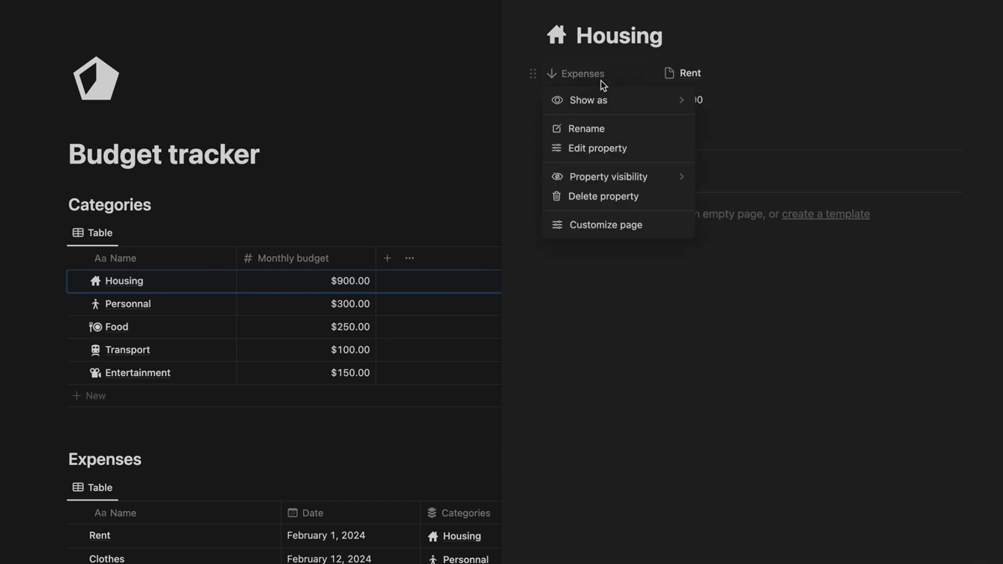
mouse_move(622, 110)
left_click(731, 120)
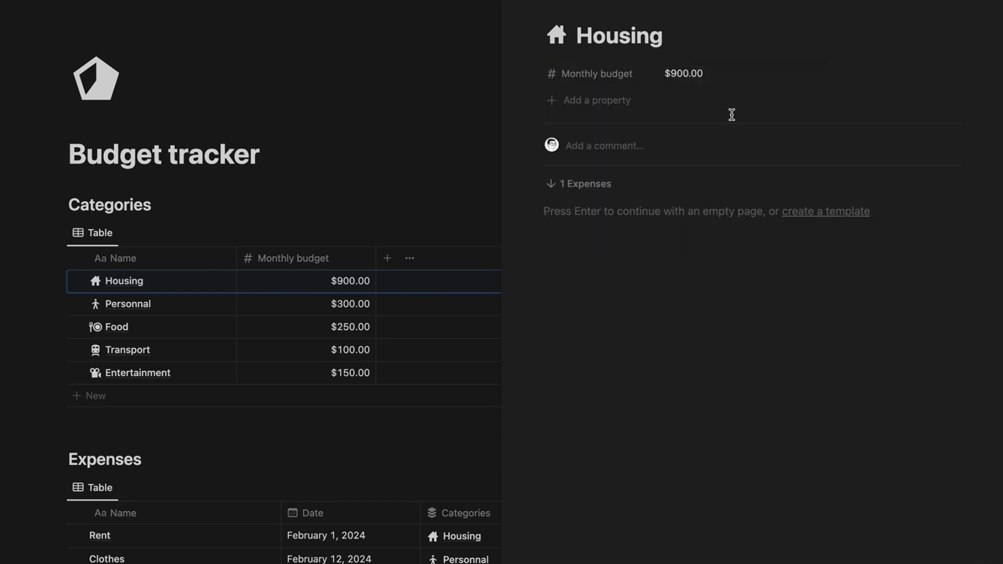
Step: Add a rollup property to the Housing page that uses the Expenses relation
left_click(602, 104)
type("roll")
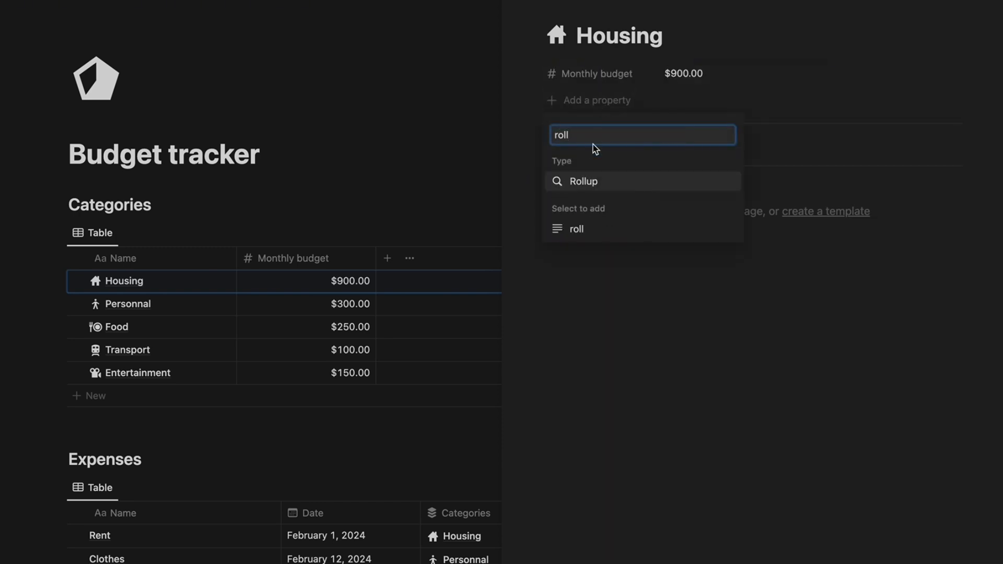
left_click(589, 182)
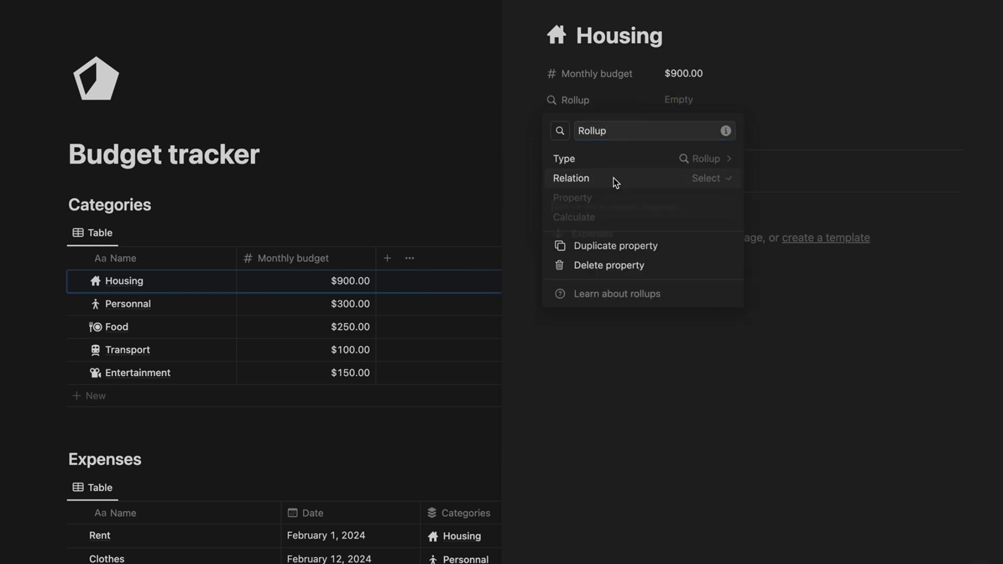
left_click(611, 180)
left_click(588, 237)
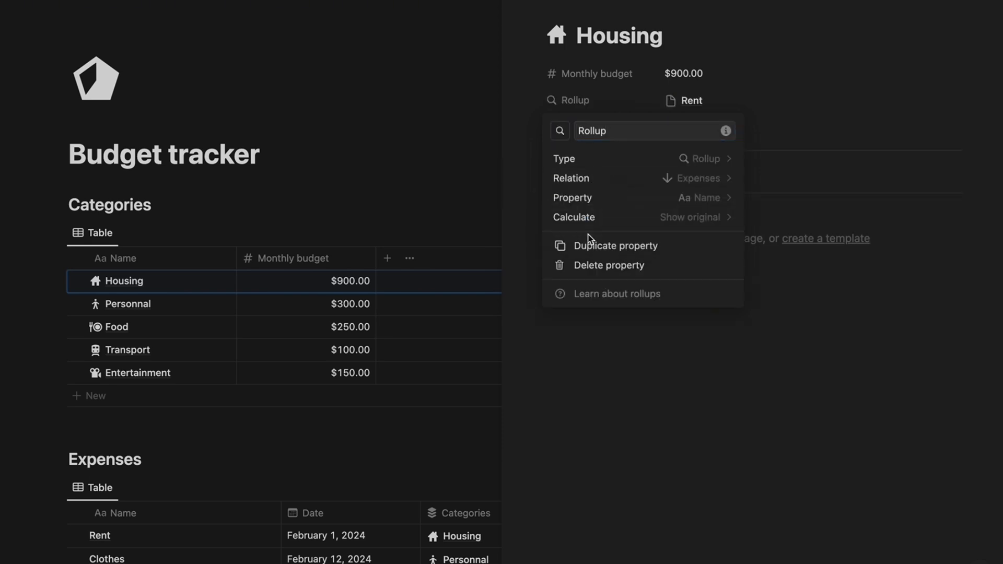
Step: Set the rollup to the Amount property with Sum as its calculation
left_click(670, 200)
left_click(601, 275)
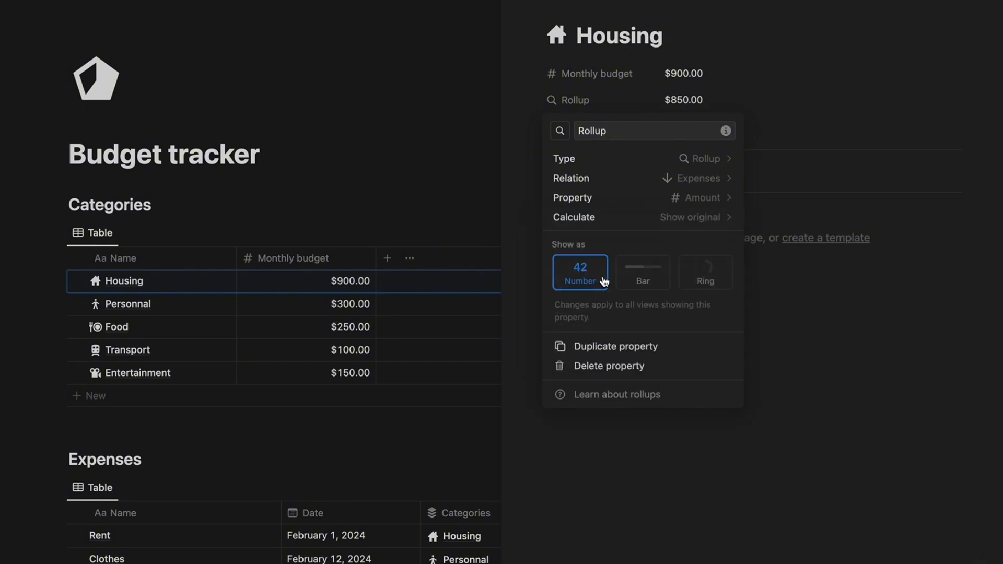
left_click(684, 219)
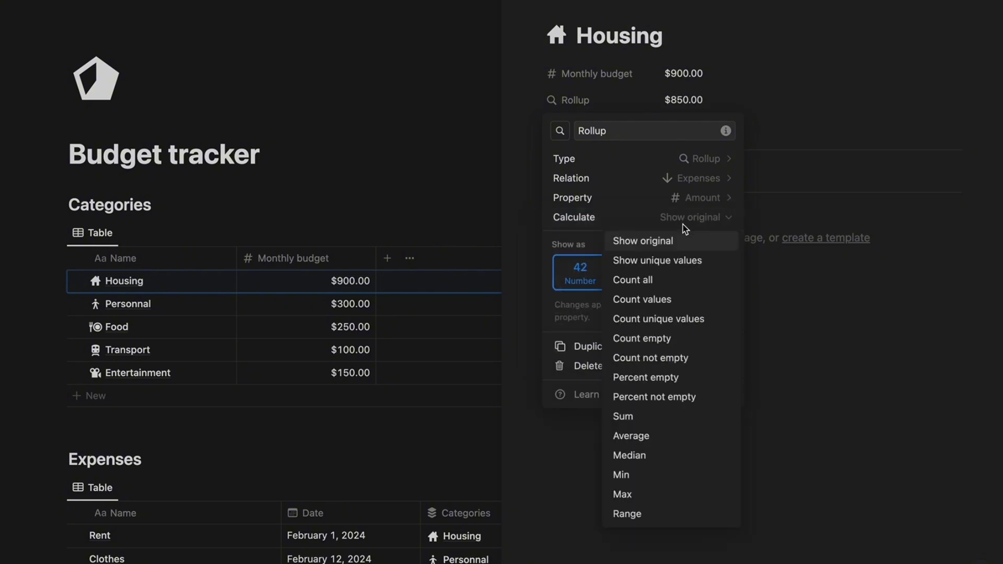
left_click(635, 417)
left_click(833, 305)
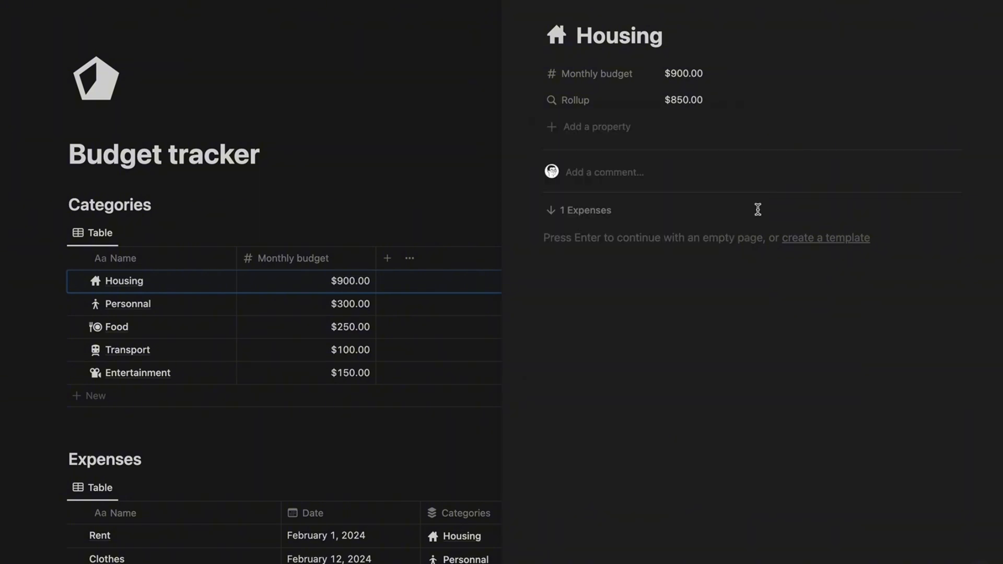
scroll(423, 259, "down", 4)
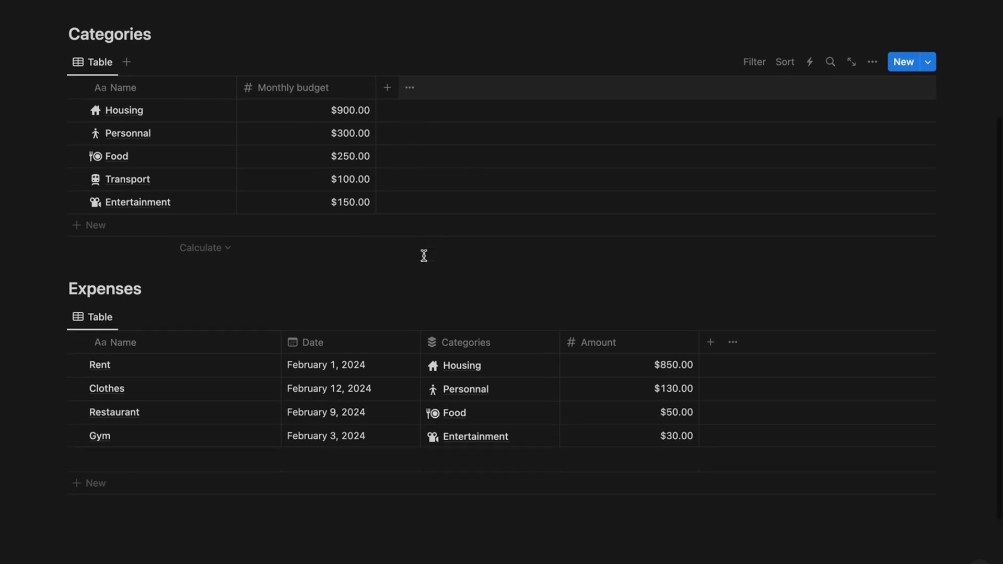
Step: Open the Rent expense page and add a formula property named Monthly total
left_click(254, 353)
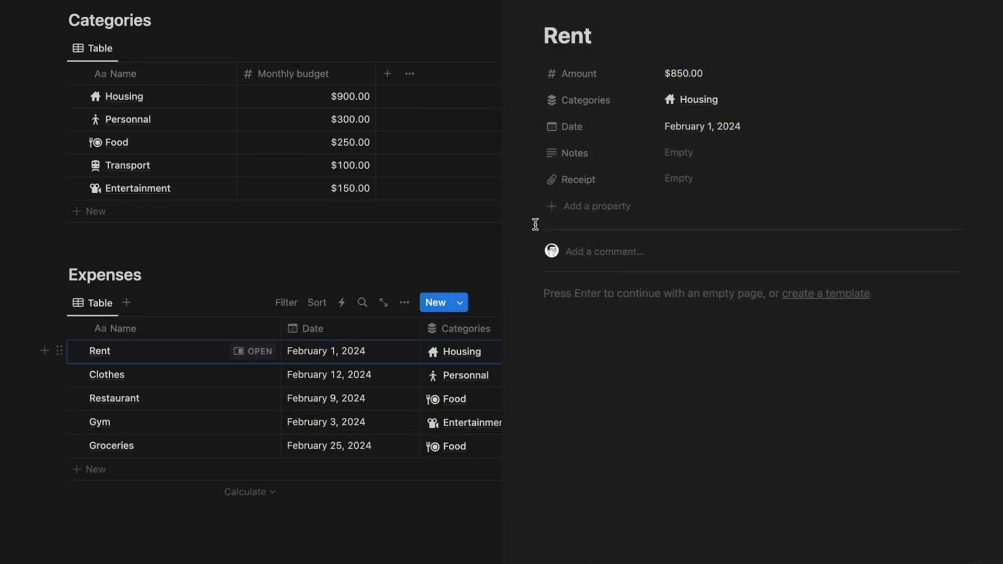
left_click(588, 212)
type("formu")
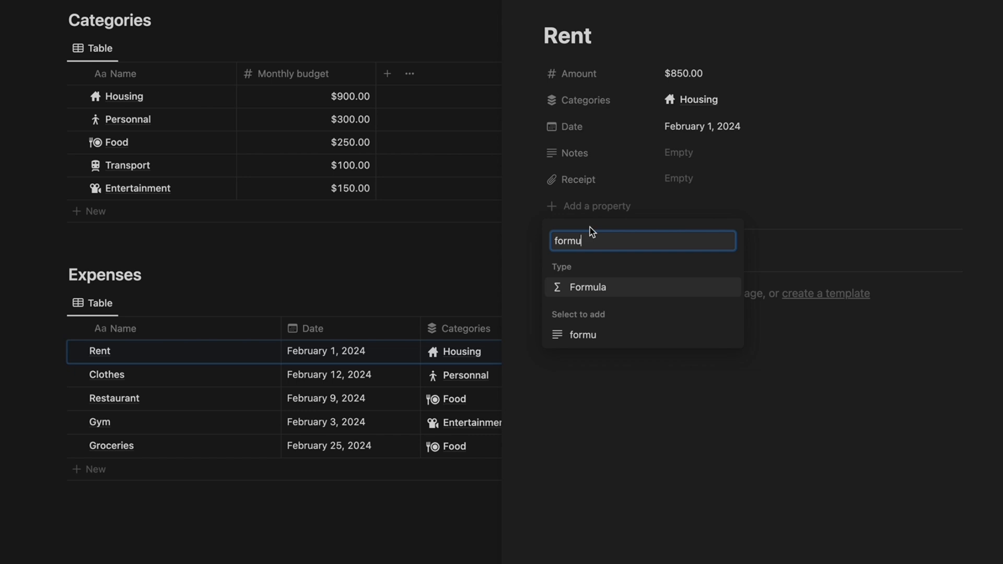
left_click(590, 287)
left_click_drag(633, 183, 579, 181)
type("Monthly total")
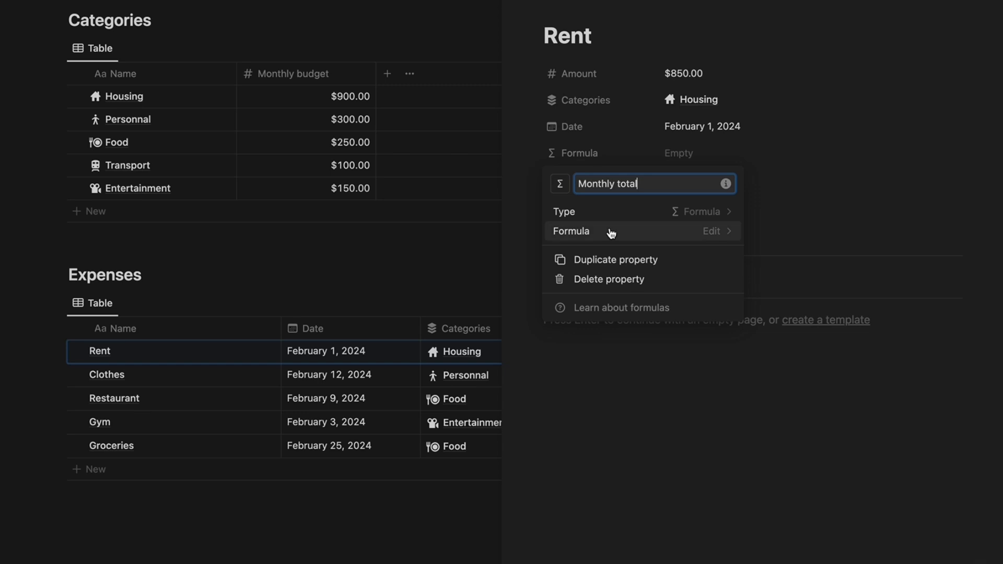
Step: Start the Monthly total formula with an if function containing formatDate() as its condition
left_click(610, 228)
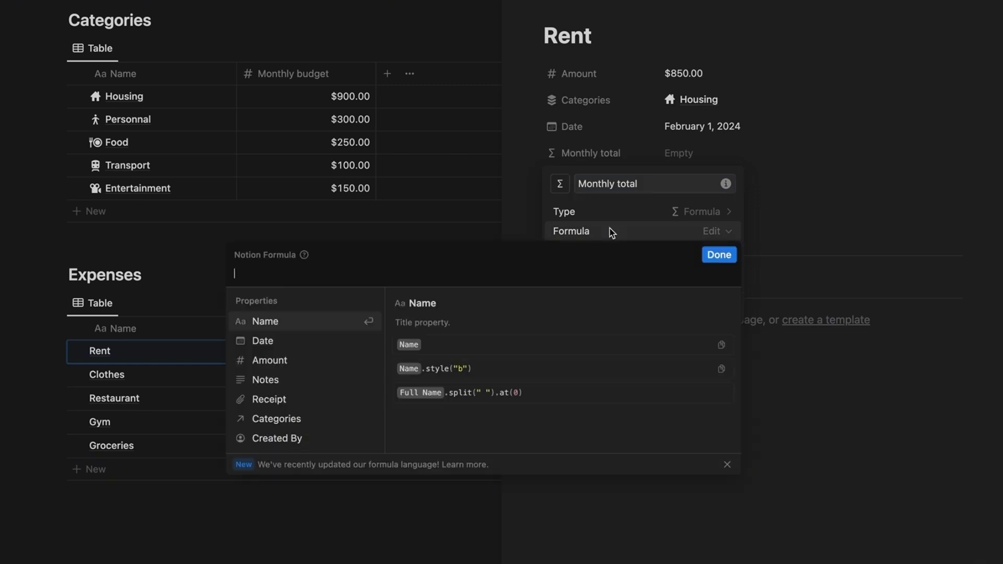
type("if(")
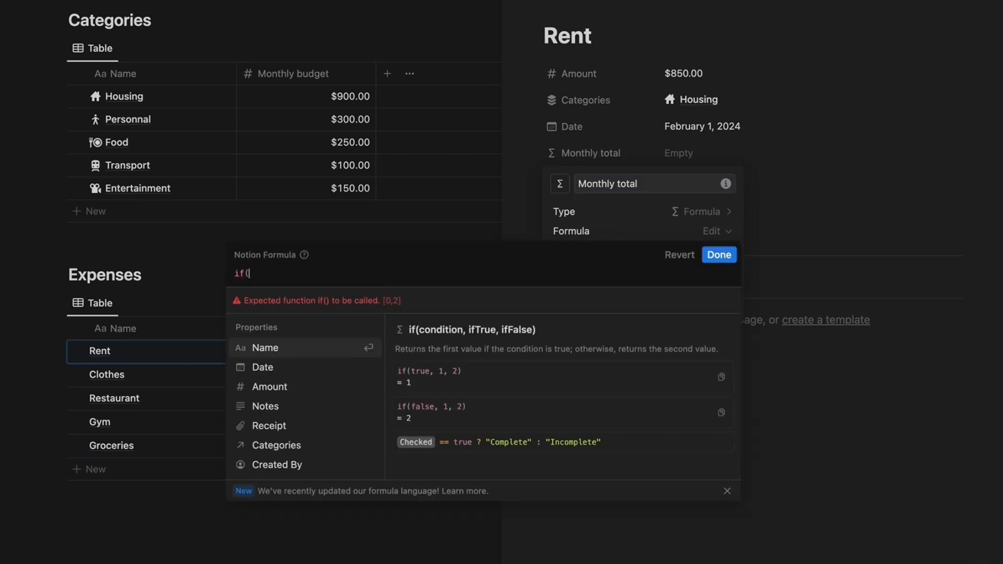
type("form")
left_click(307, 372)
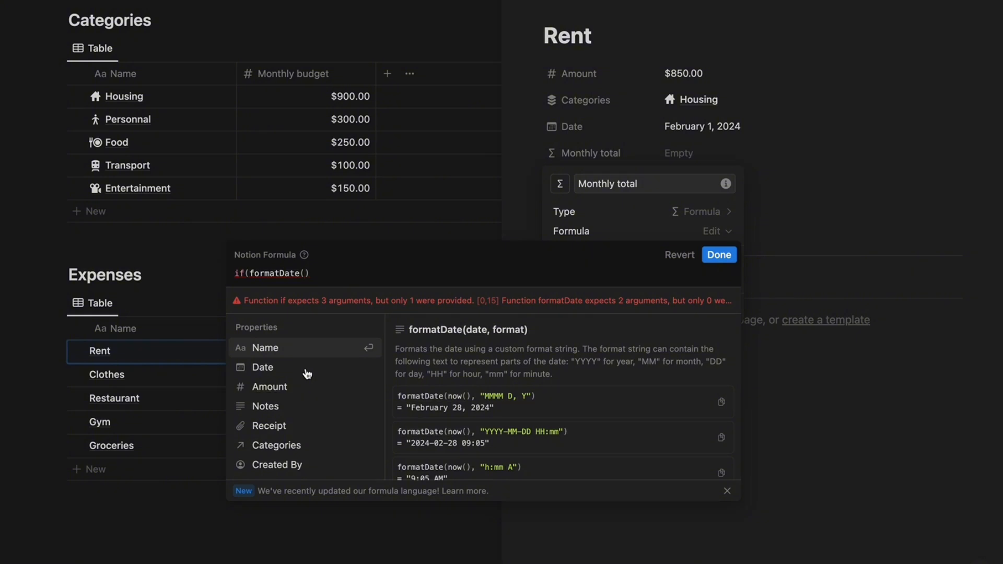
left_click(307, 274)
left_click(302, 273)
type("n")
key("BackSpace")
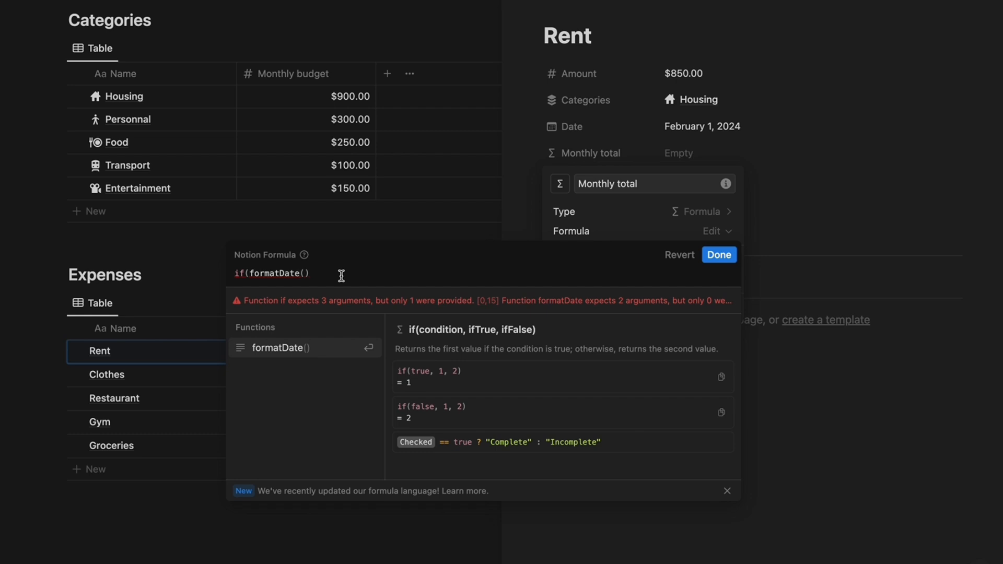
Step: Give the formatDate function now() as its date and "MMMM YYYY" as its format
key("Right")
type("now")
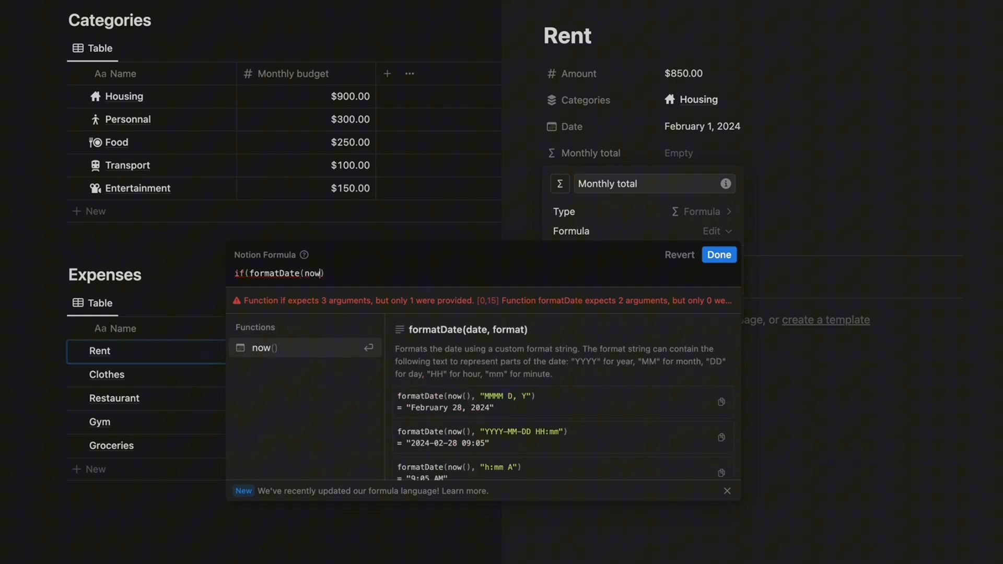
left_click(278, 354)
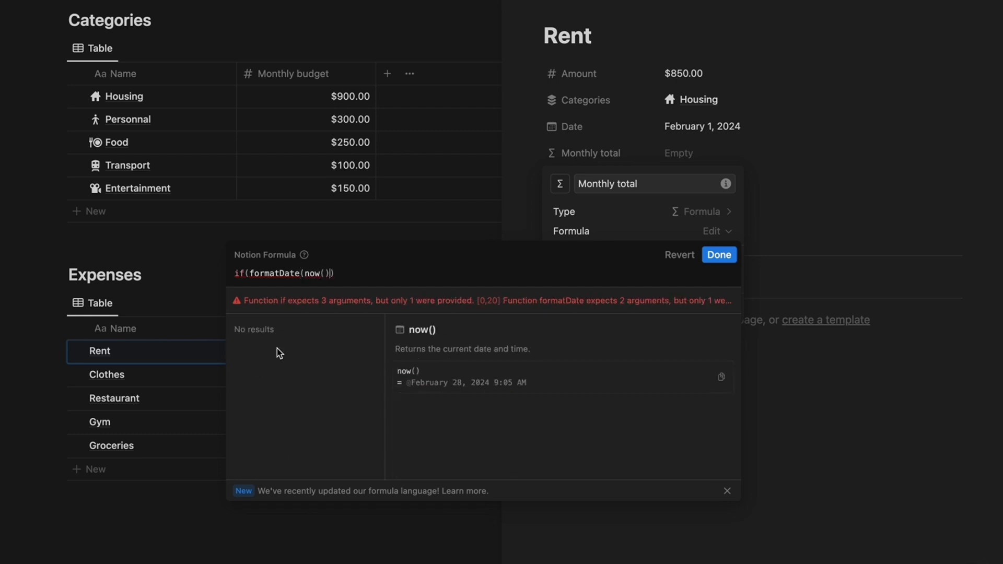
key("BackSpace")
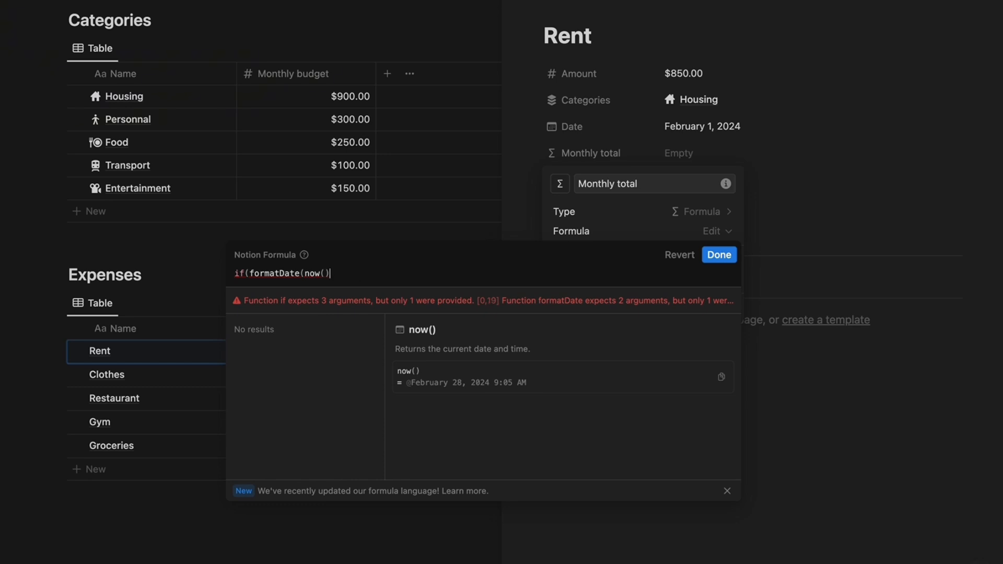
type(",")
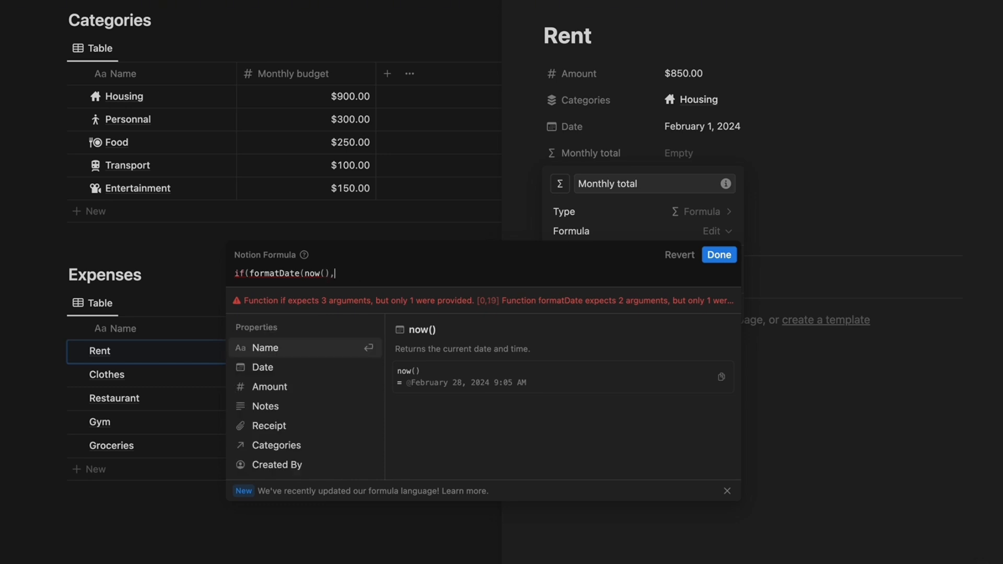
type(" \"MMMM")
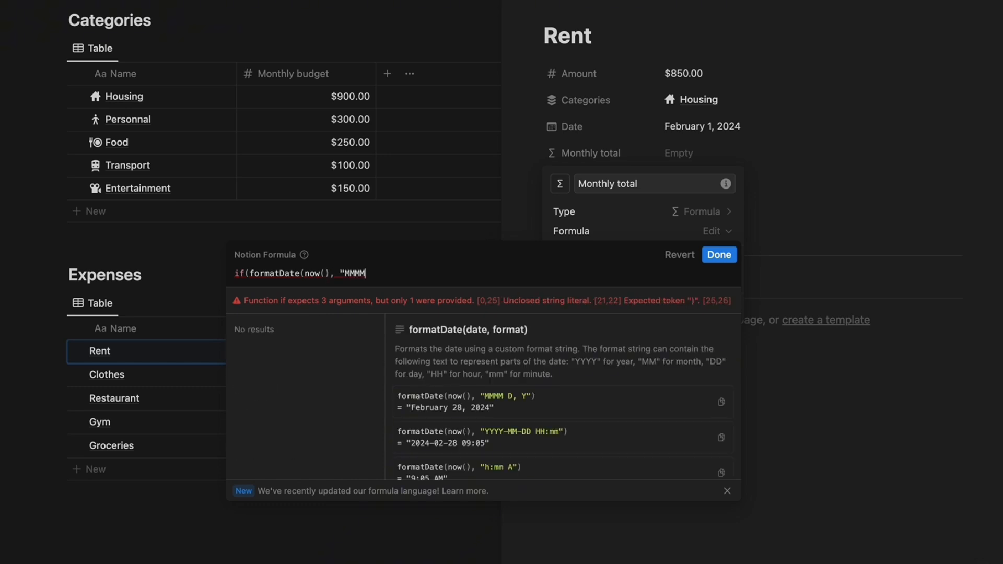
type(" YYYY\"")
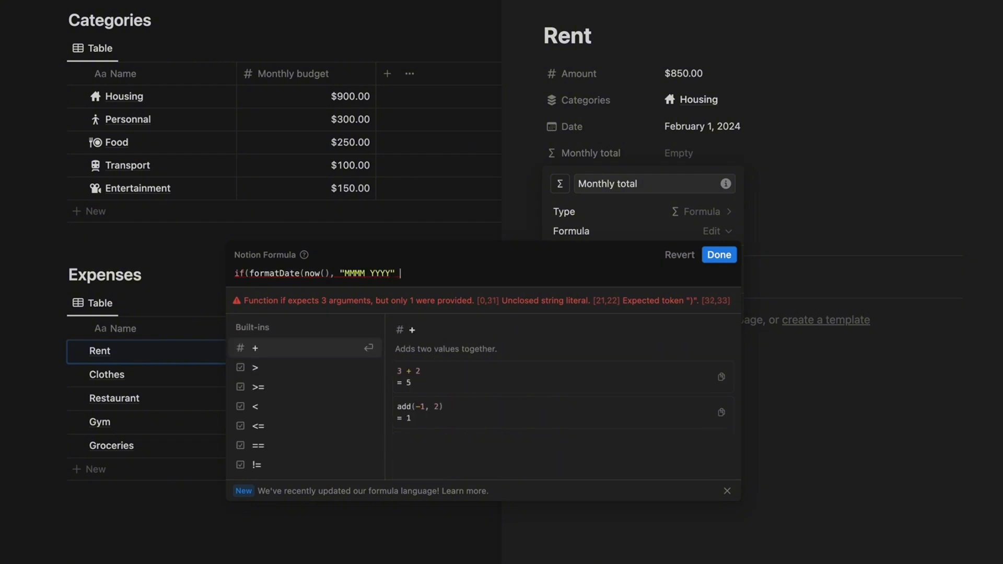
Step: Compare the current month using == with formatDate(Date), followed by the format "MMMM YYYY"
type(")=")
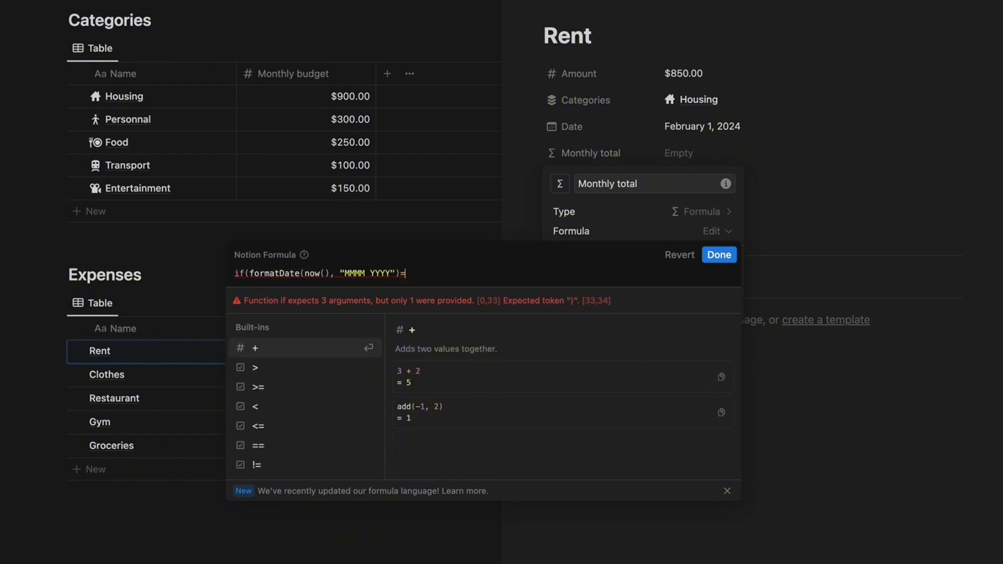
type("=fo")
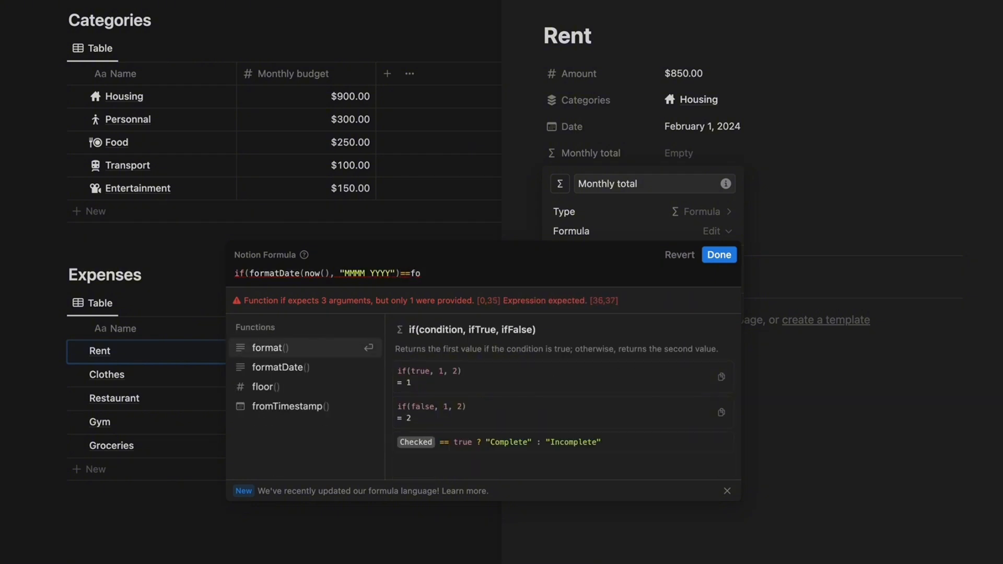
left_click(276, 371)
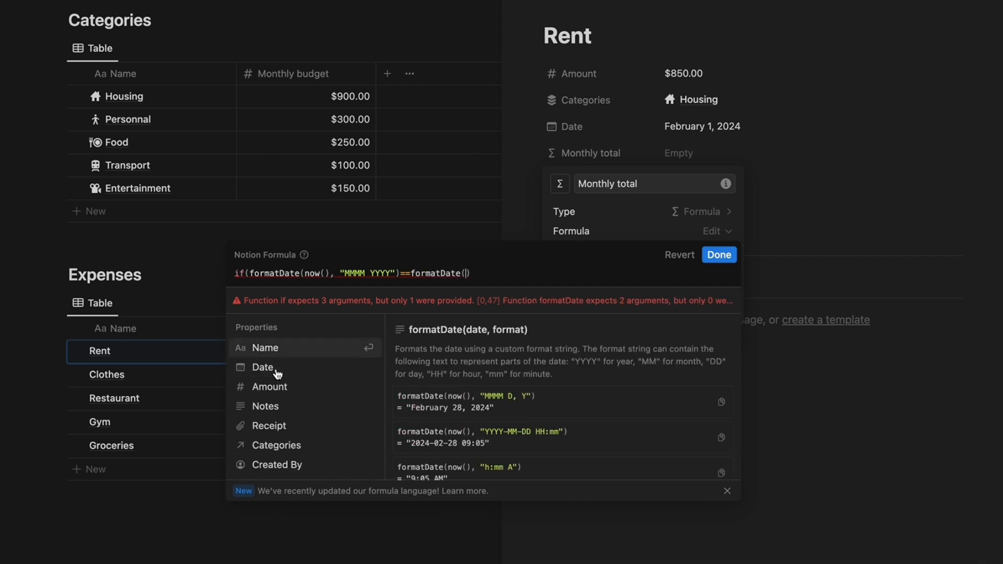
left_click(262, 368)
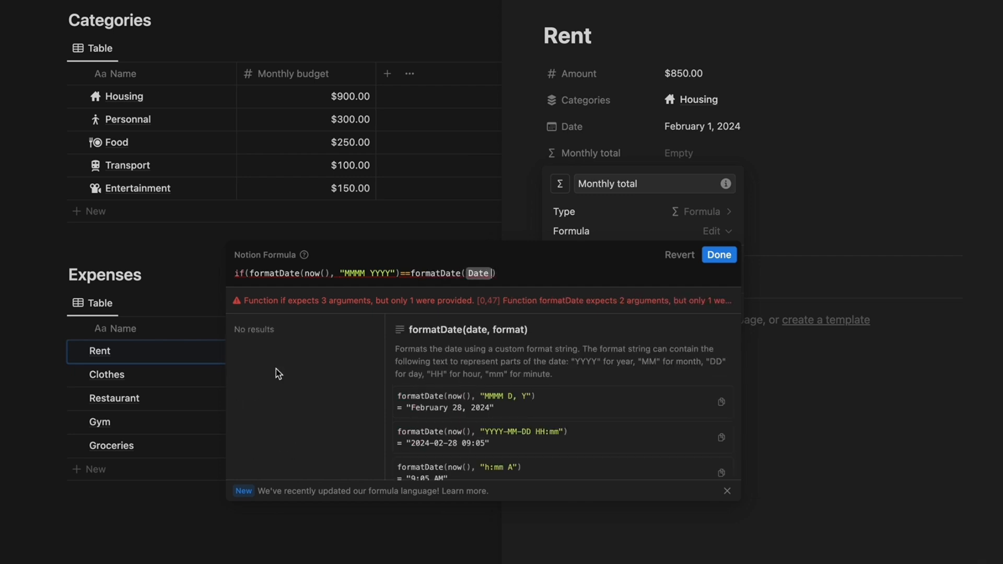
left_click(507, 269)
type(",")
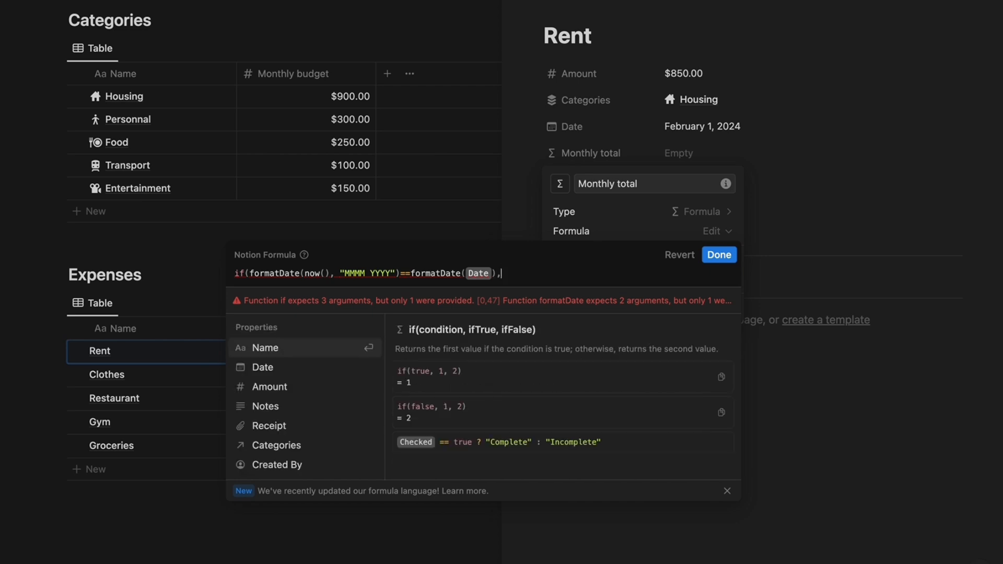
type(" \"MMMM YYYY\"")
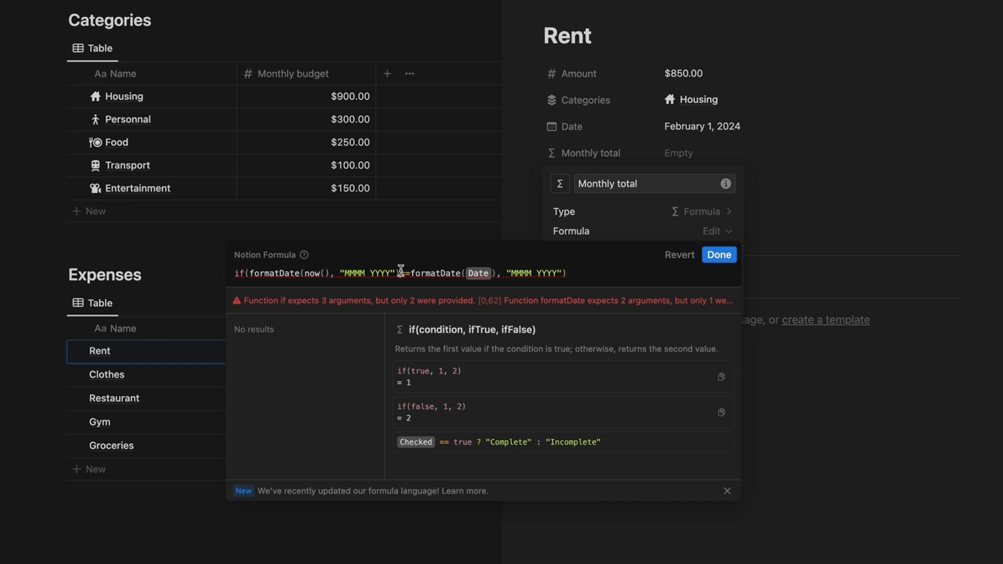
key("BackSpace")
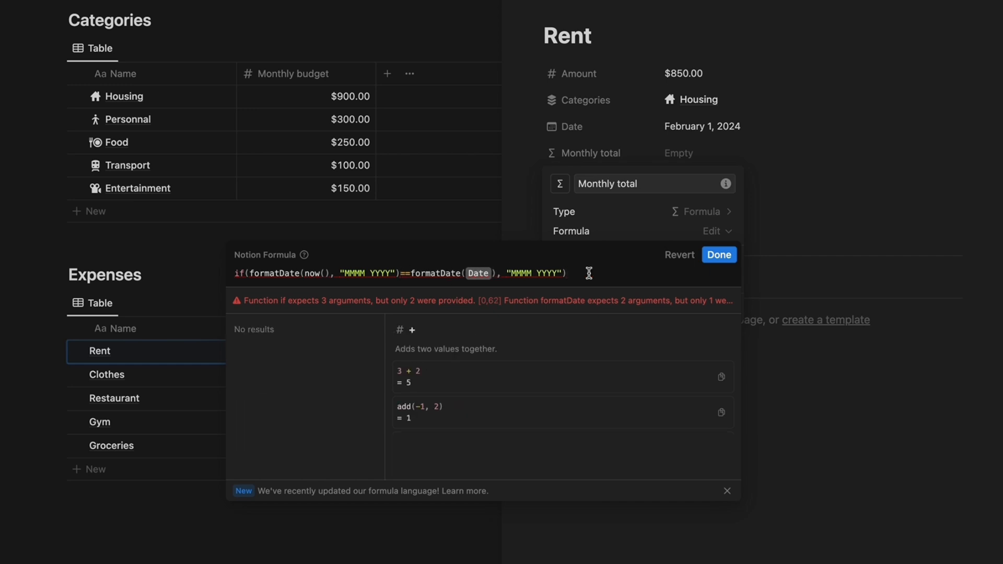
Step: Add the Amount property in parentheses as the if function's true result and 0 as its false result
type(",")
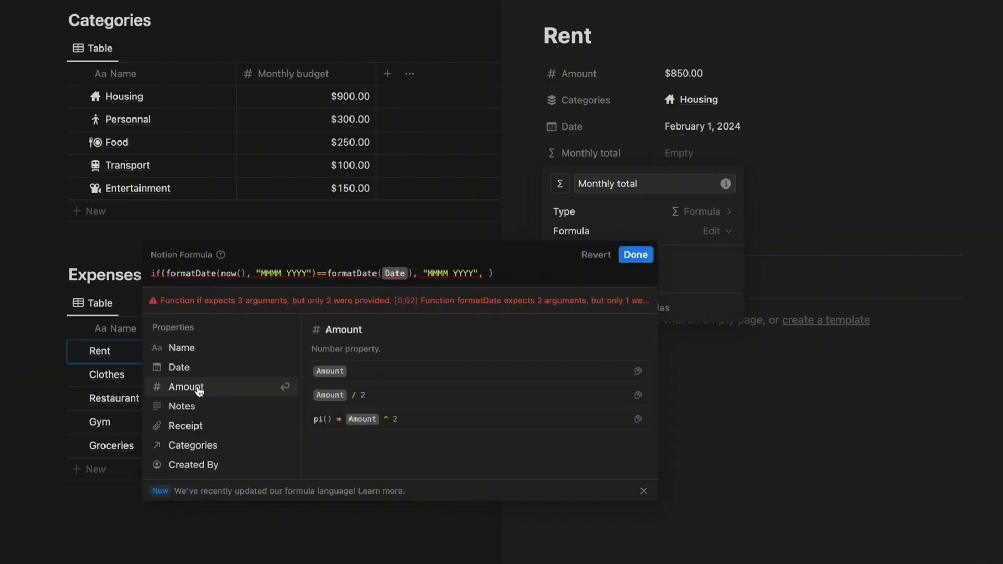
left_click(198, 391)
type(", ")
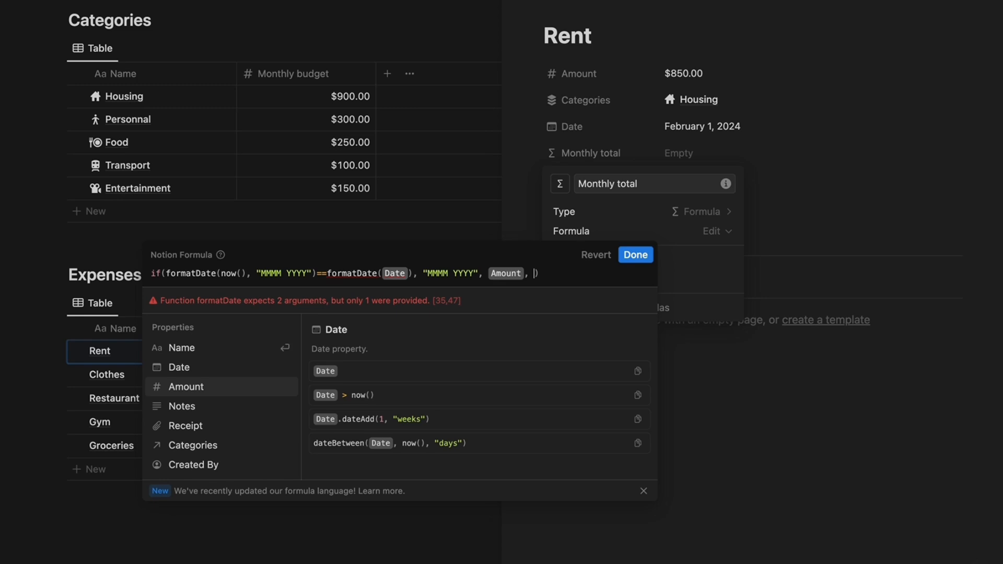
type("0")
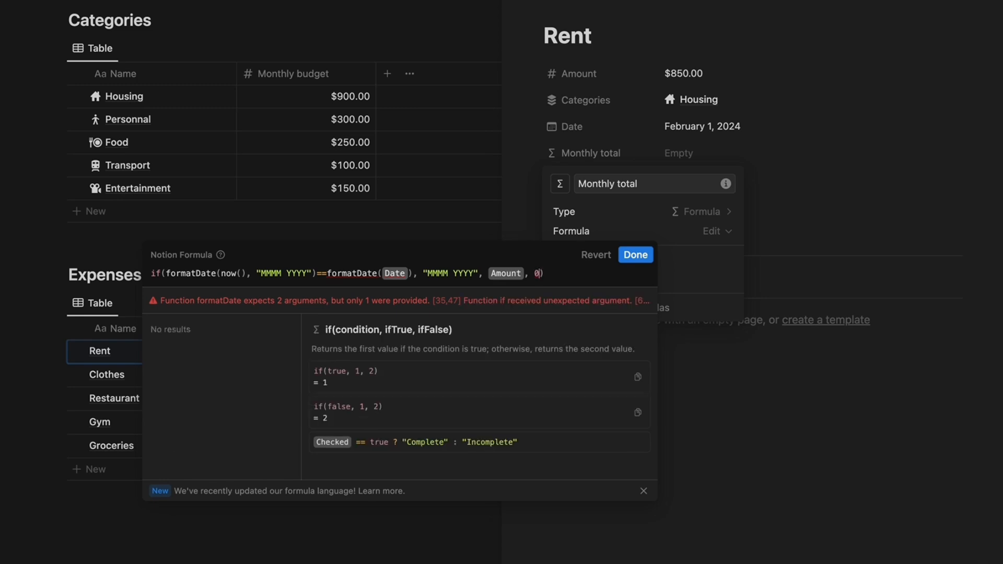
left_click(533, 273)
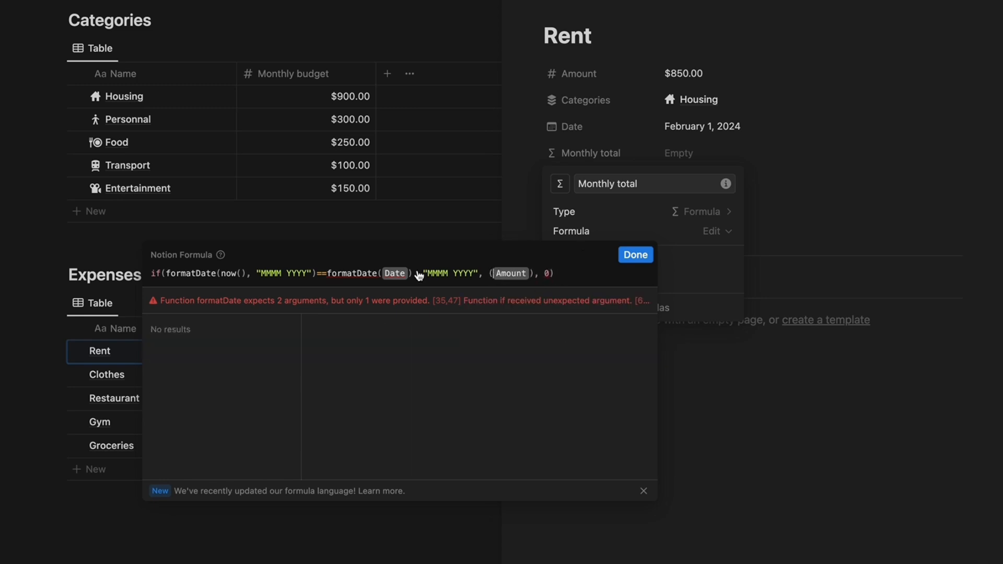
Step: Move the second formatDate's closing parenthesis from after Date to after its "MMMM YYYY" format and save the formula
left_click(418, 273)
left_click(414, 272)
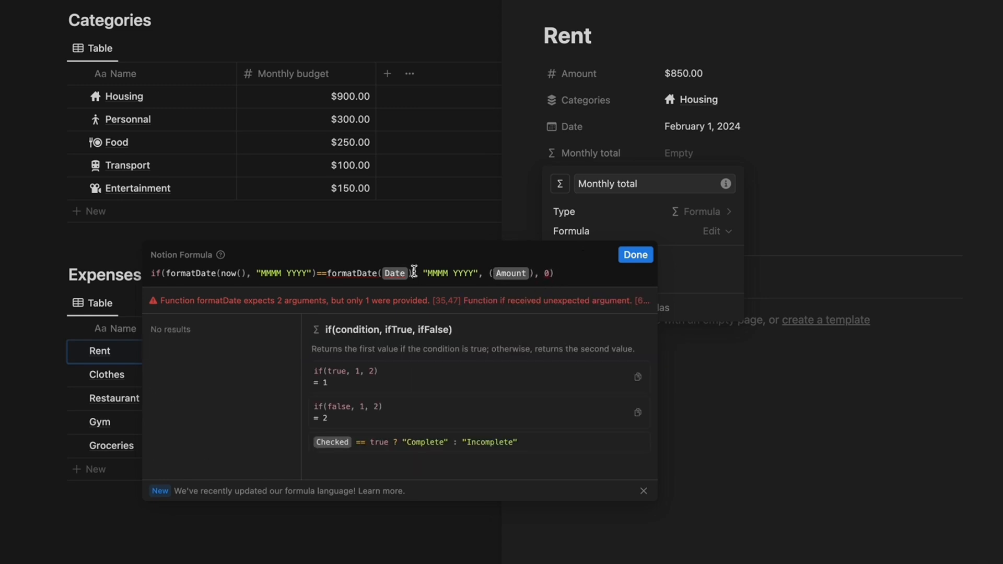
key("BackSpace")
left_click(473, 272)
type(")")
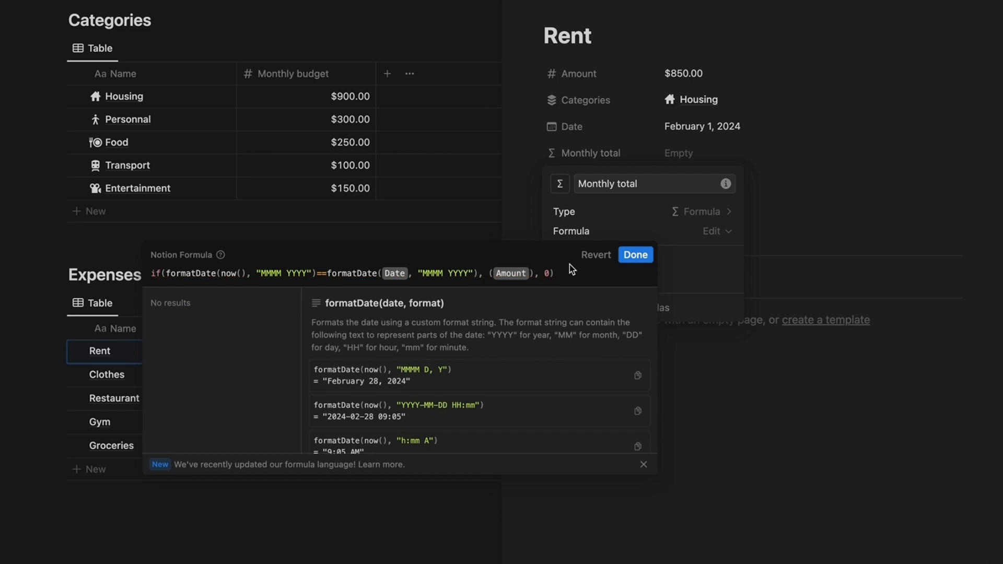
left_click(635, 255)
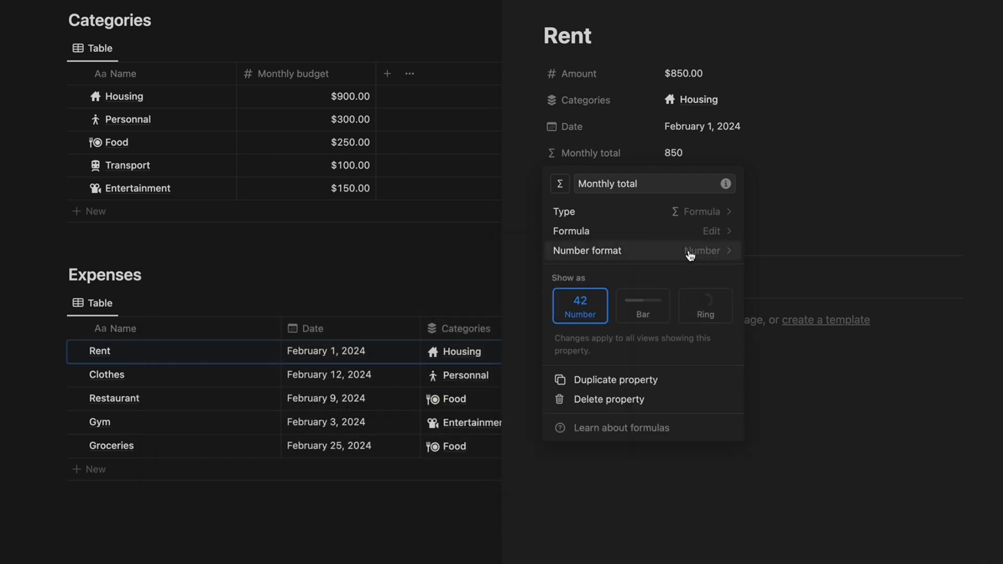
Step: Format the Monthly total property as US Dollar and change its icon to the number sign
left_click(689, 251)
left_click(635, 254)
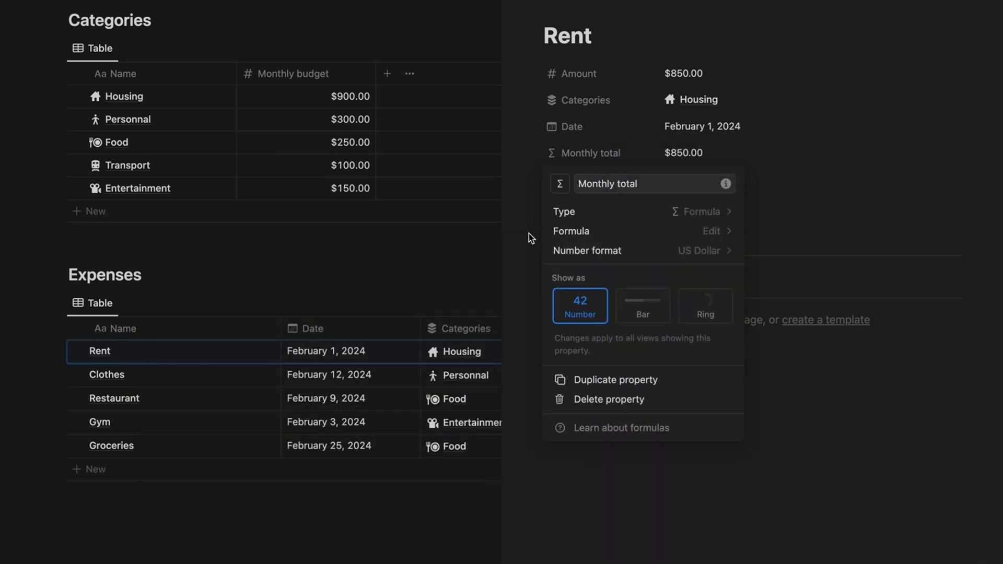
left_click(559, 184)
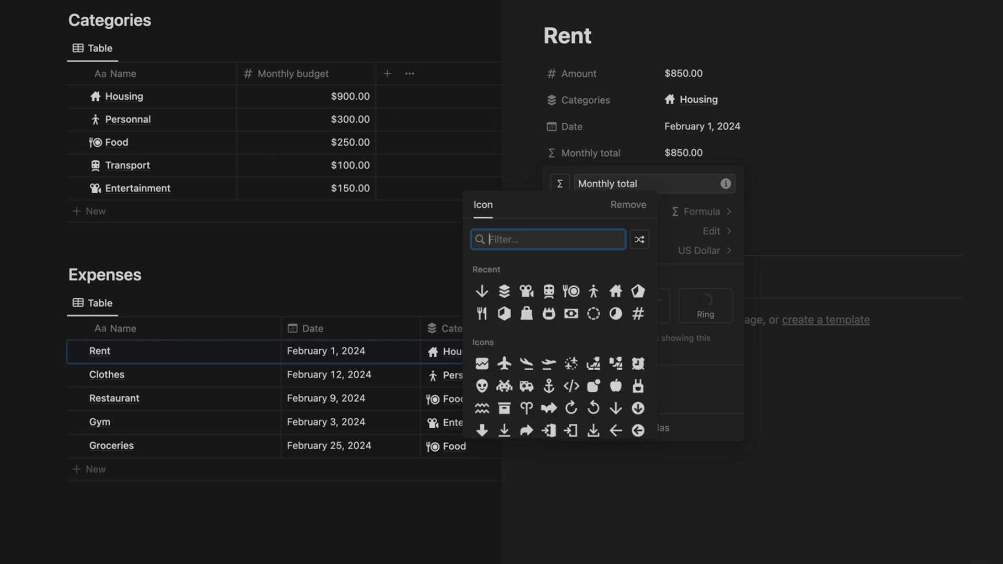
type("numbe")
left_click(482, 271)
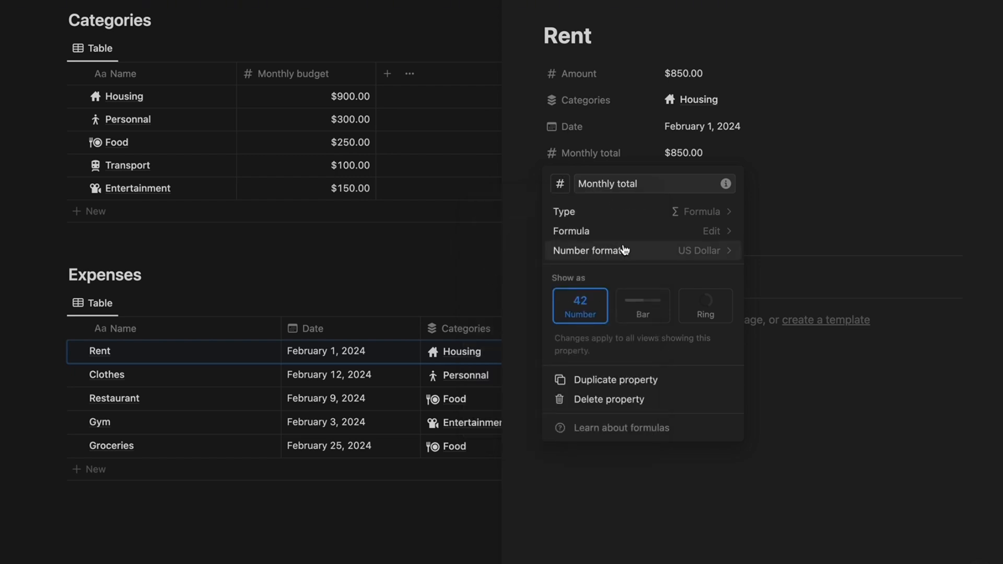
left_click(516, 181)
Step: Hide the Monthly total property on the expense pages and close the Rent page
left_click(577, 155)
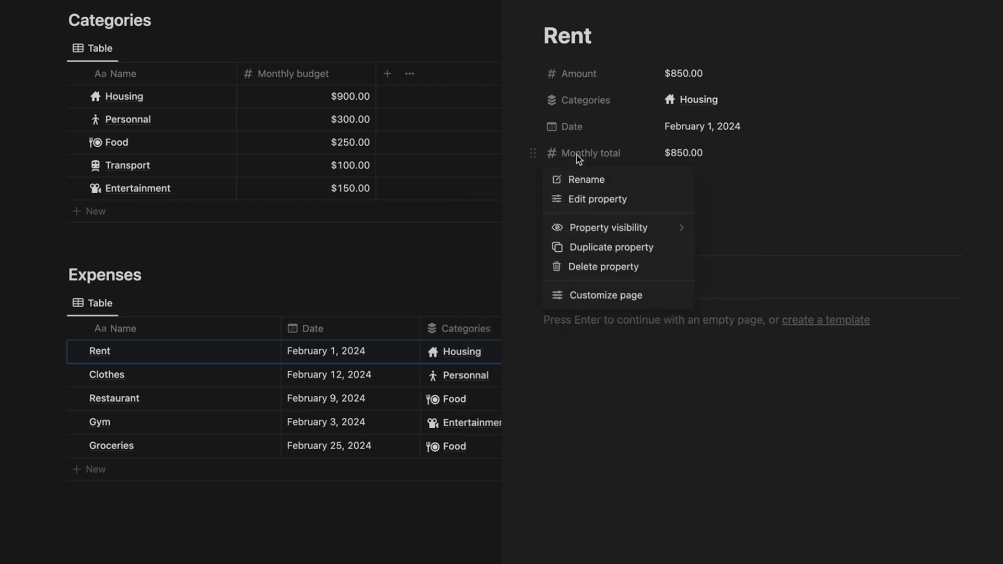
mouse_move(601, 227)
left_click(732, 246)
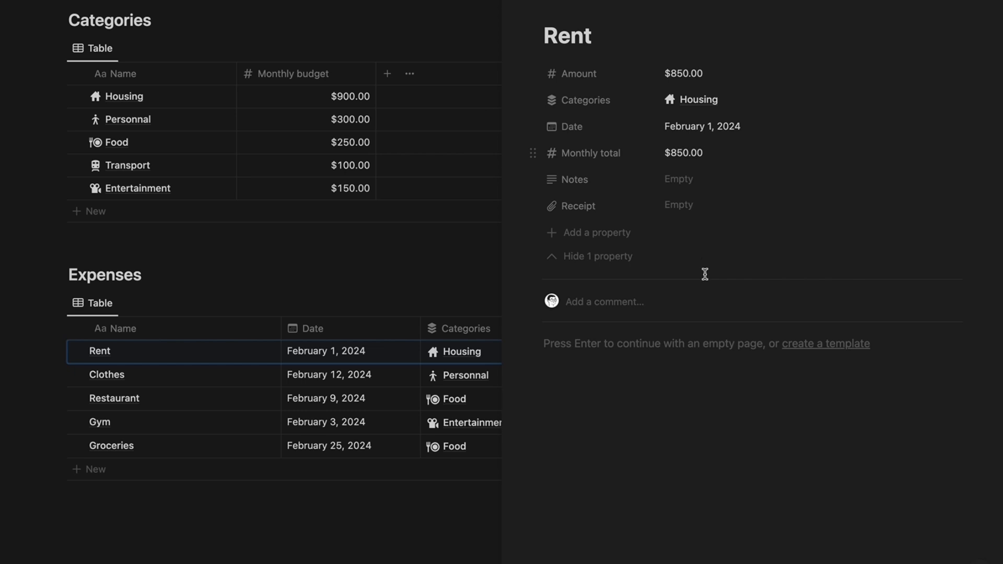
left_click(455, 247)
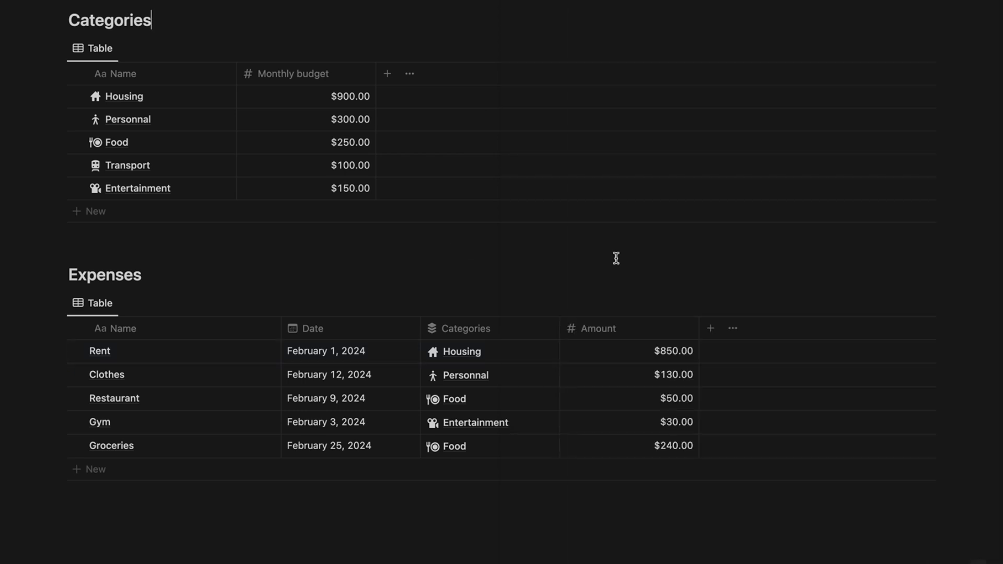
Step: On the Housing page, set the Rollup property to roll up the related expenses' Monthly total, calculated as Sum
scroll(617, 262, "up", 3)
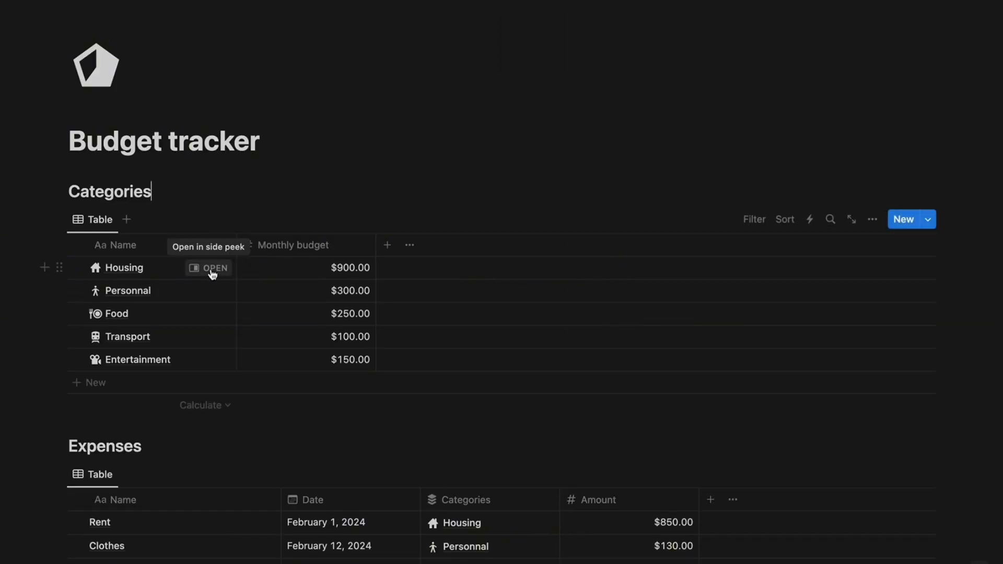
left_click(211, 273)
left_click(585, 99)
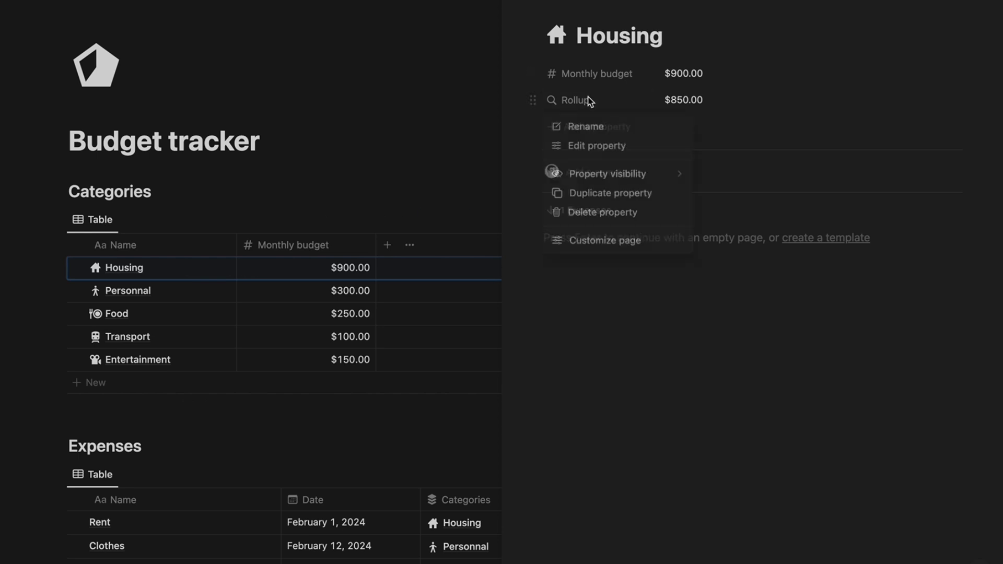
left_click(602, 153)
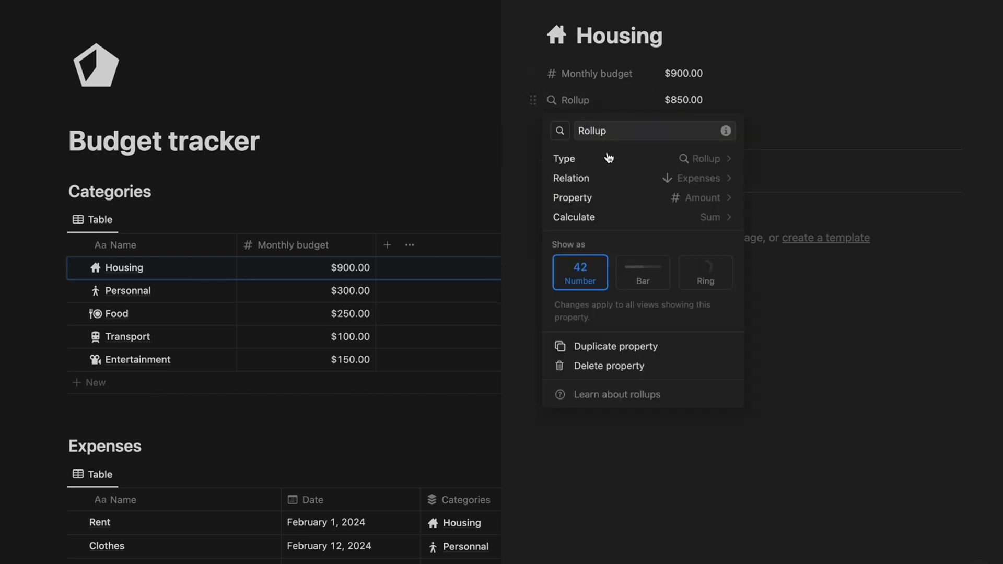
left_click(700, 203)
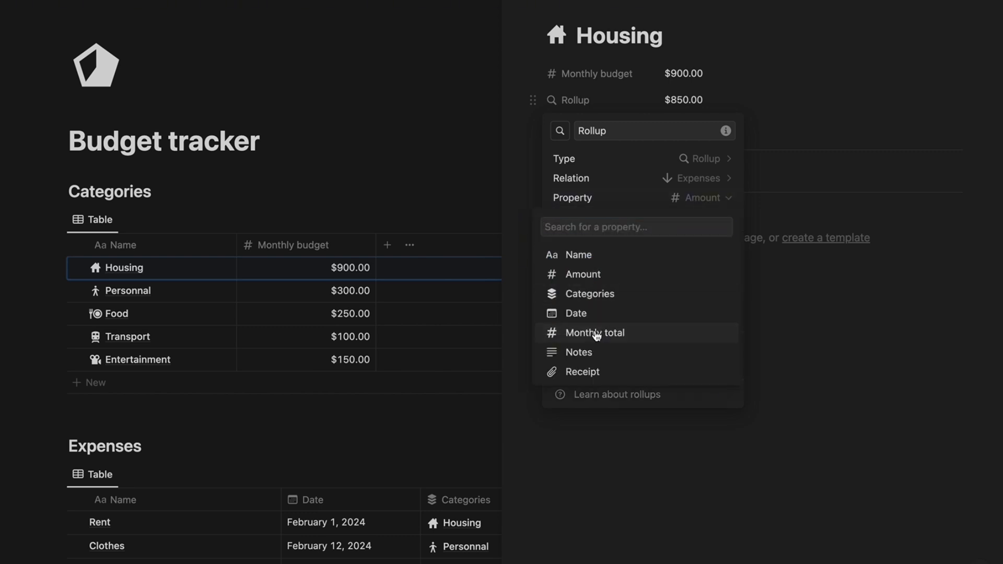
left_click(597, 333)
left_click(701, 217)
left_click(638, 415)
left_click(524, 260)
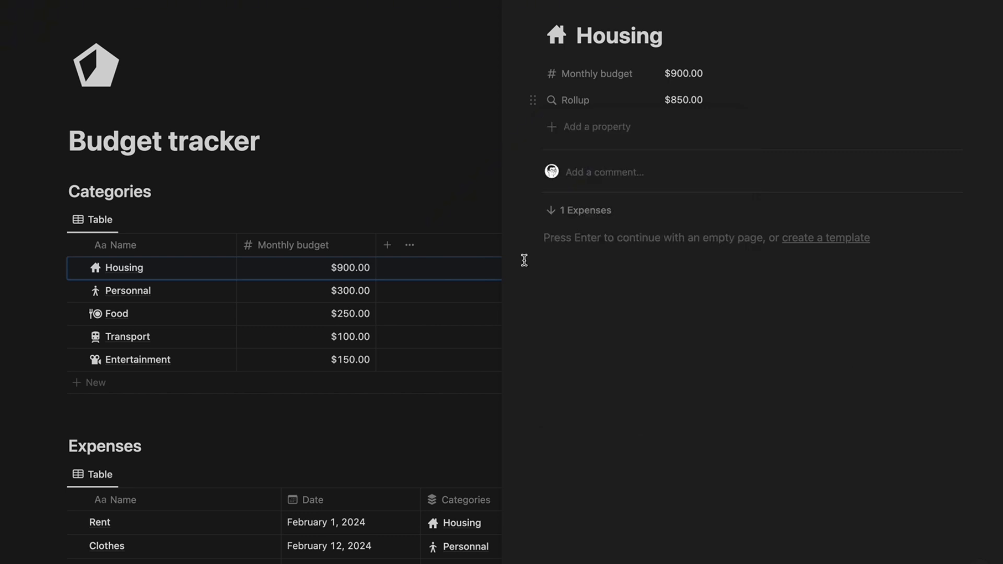
Step: Add a formula property named Remaining to the Housing page
left_click(595, 135)
type("form")
left_click(588, 206)
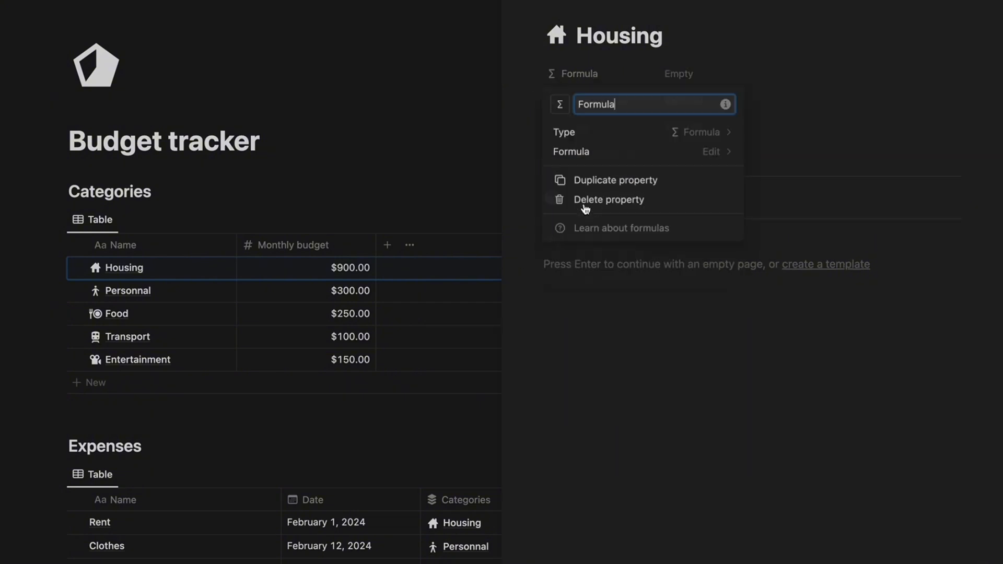
left_click_drag(629, 104, 574, 105)
type("Remaining")
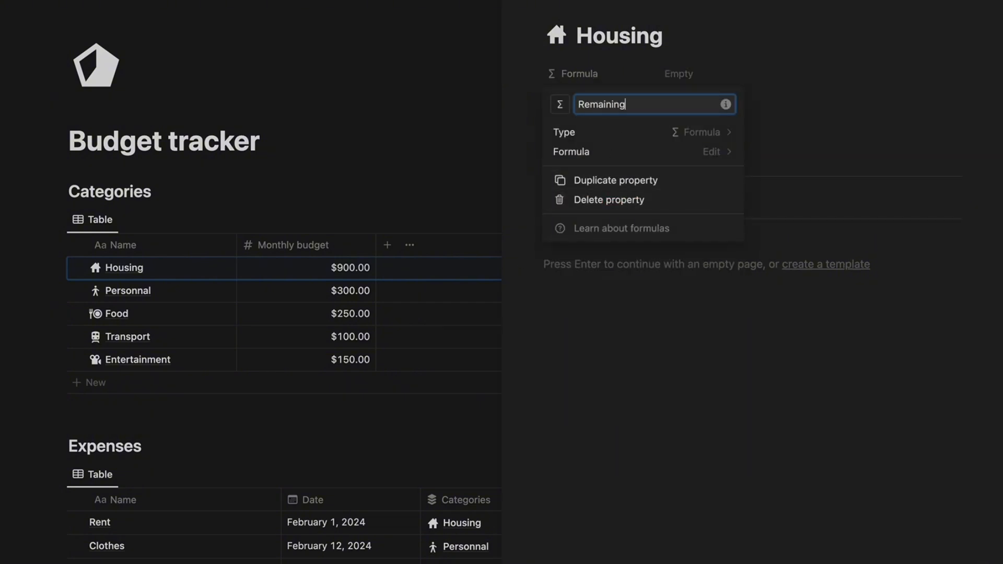
Step: Define the Remaining formula as Monthly budget minus Rollup and save it
left_click(585, 152)
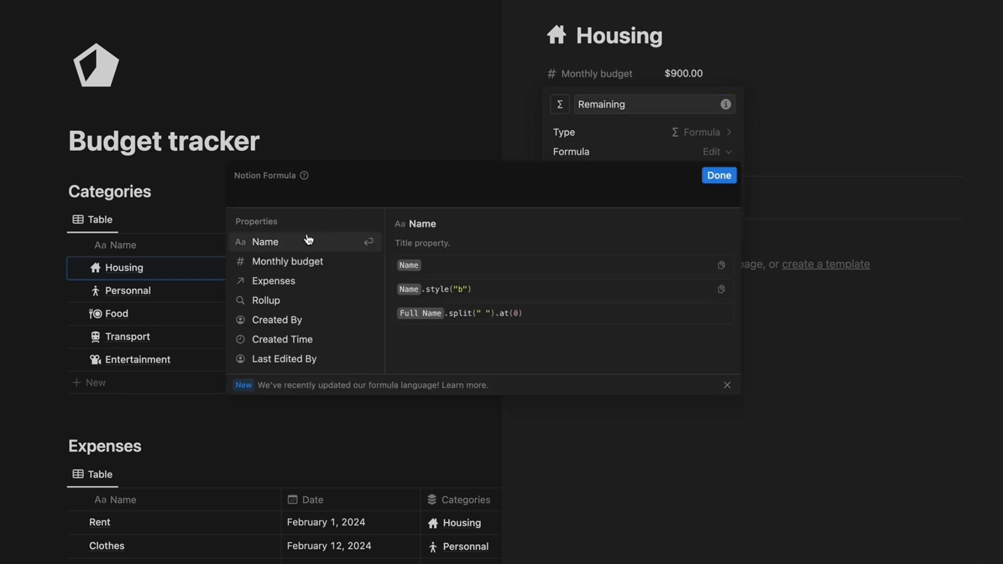
left_click(287, 269)
type("-")
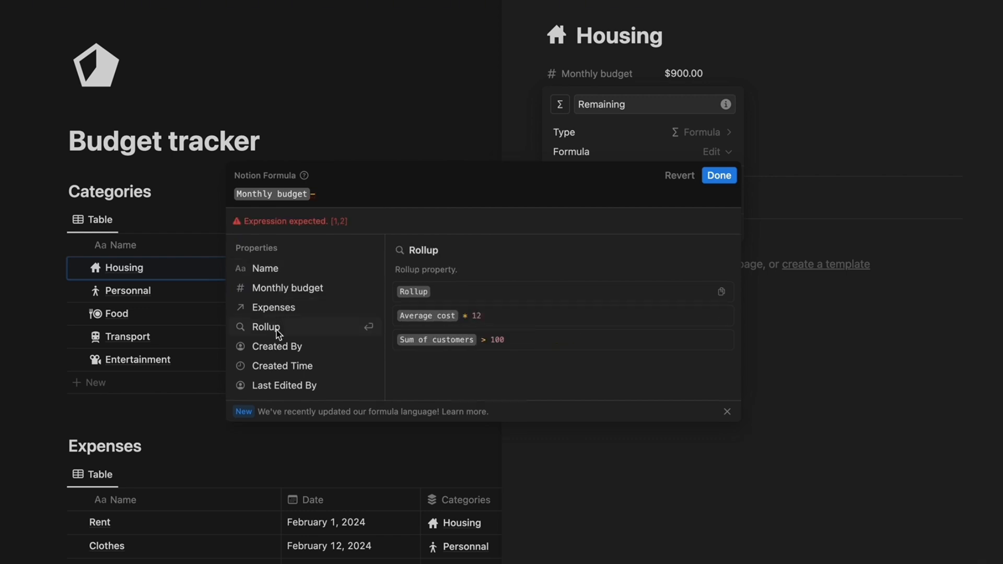
left_click(282, 327)
left_click(719, 178)
left_click(528, 183)
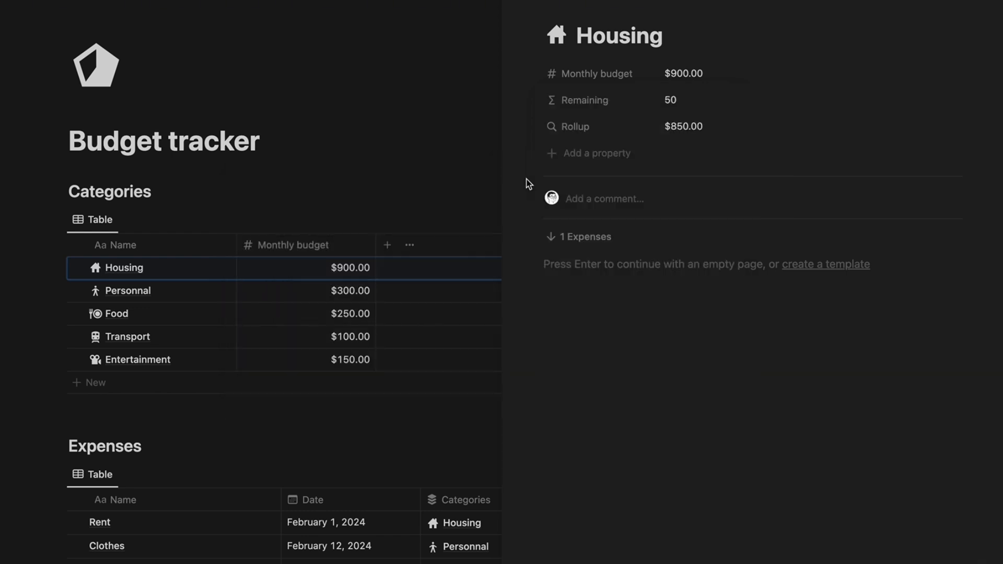
Step: Move the Remaining property below Rollup and set its number format to US Dollar
left_click_drag(533, 99, 631, 135)
left_click(600, 128)
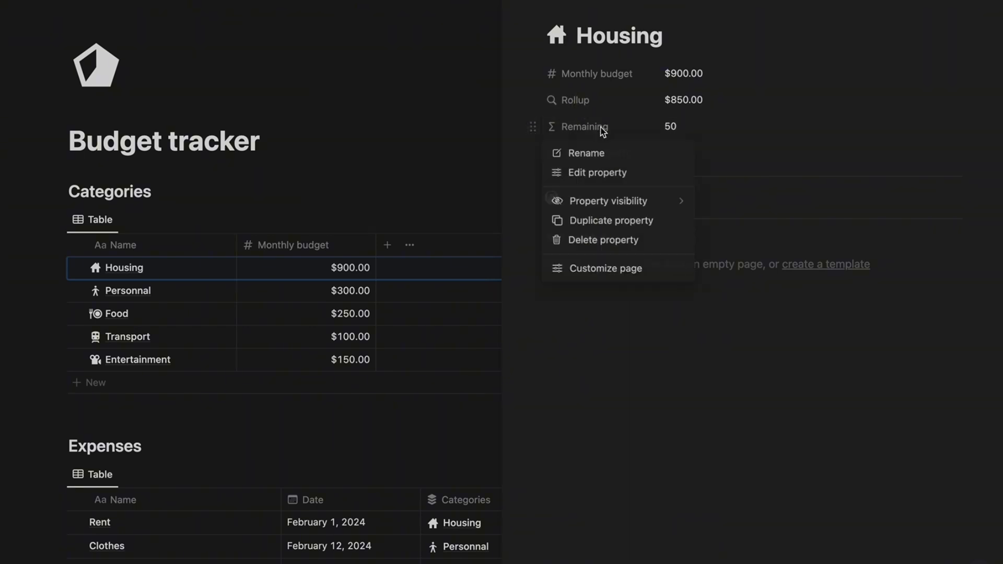
left_click(594, 172)
left_click(685, 224)
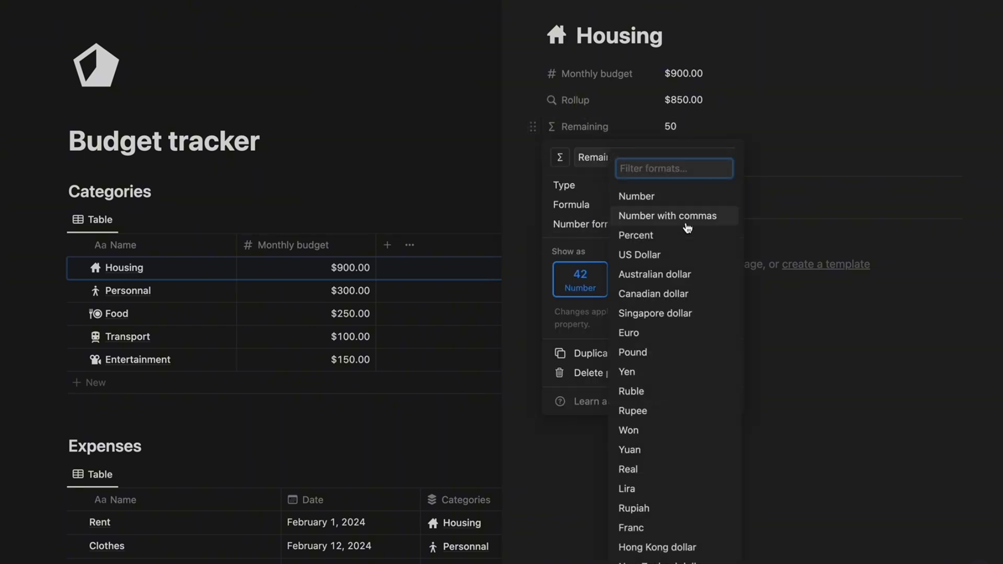
left_click(651, 255)
left_click(530, 179)
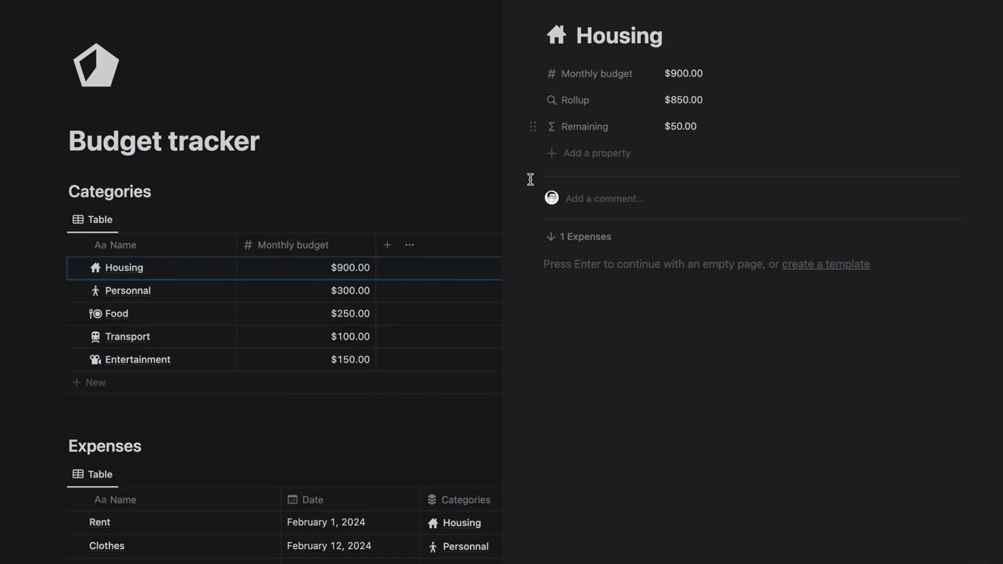
Step: Add another formula property to the Housing page and name it Overview
left_click(577, 153)
type("formu")
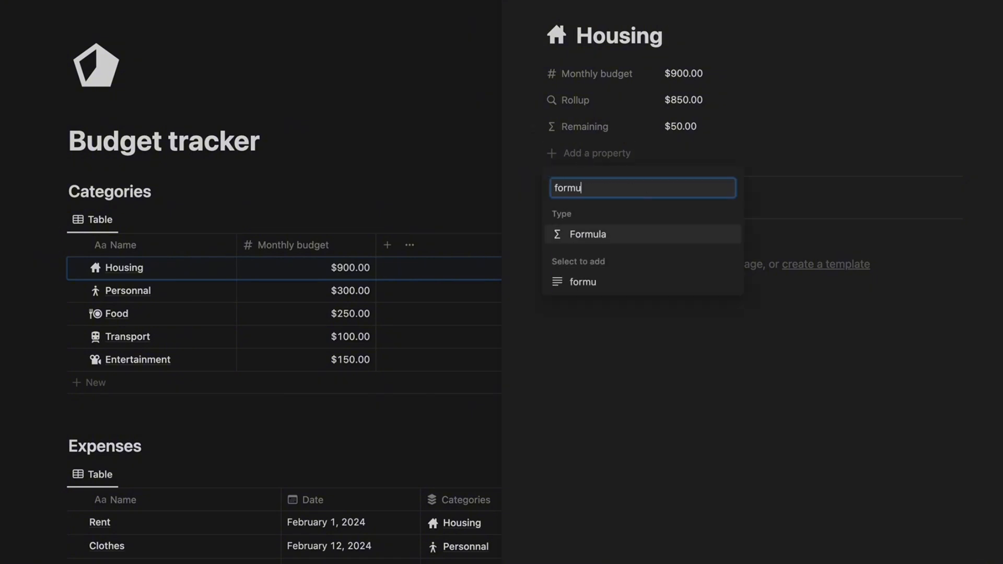
left_click(589, 238)
double_click(600, 184)
type("Overview")
Step: Enter the Overview formula as round(Rollup/Monthly budget)*100)/100, using the Rollup and Monthly budget properties
left_click(595, 230)
type("round(")
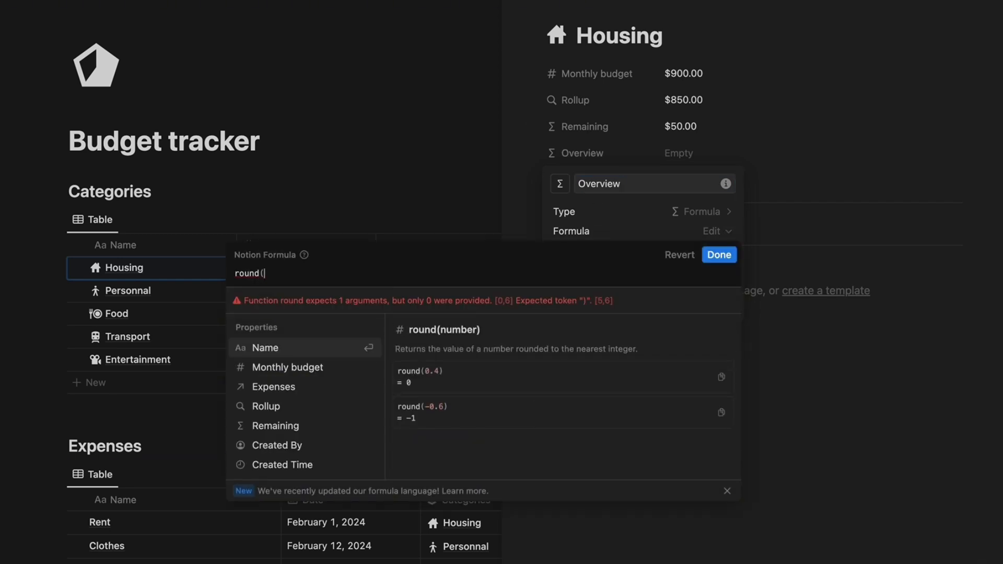
left_click(265, 406)
type("/")
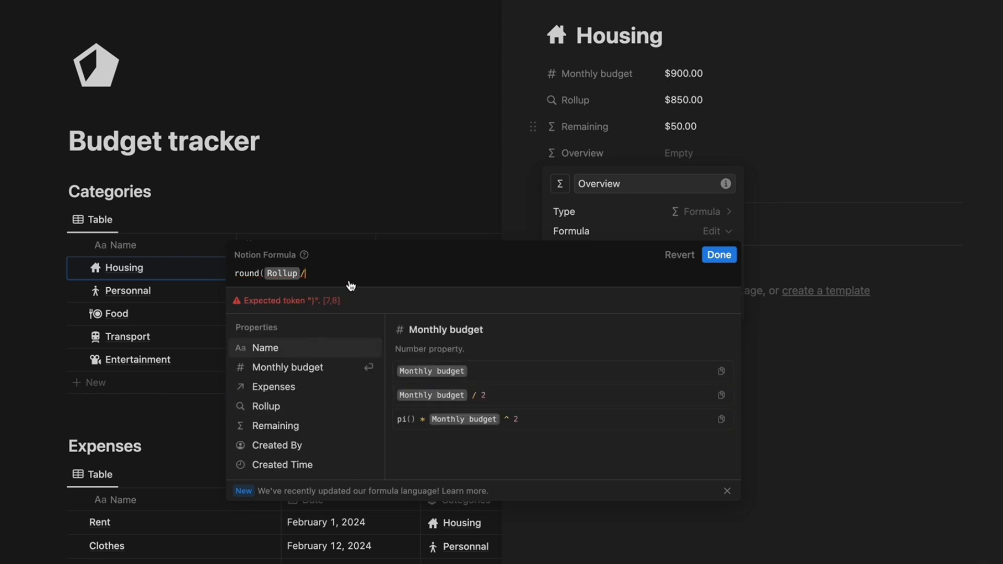
key("Return")
type(")*100)/100")
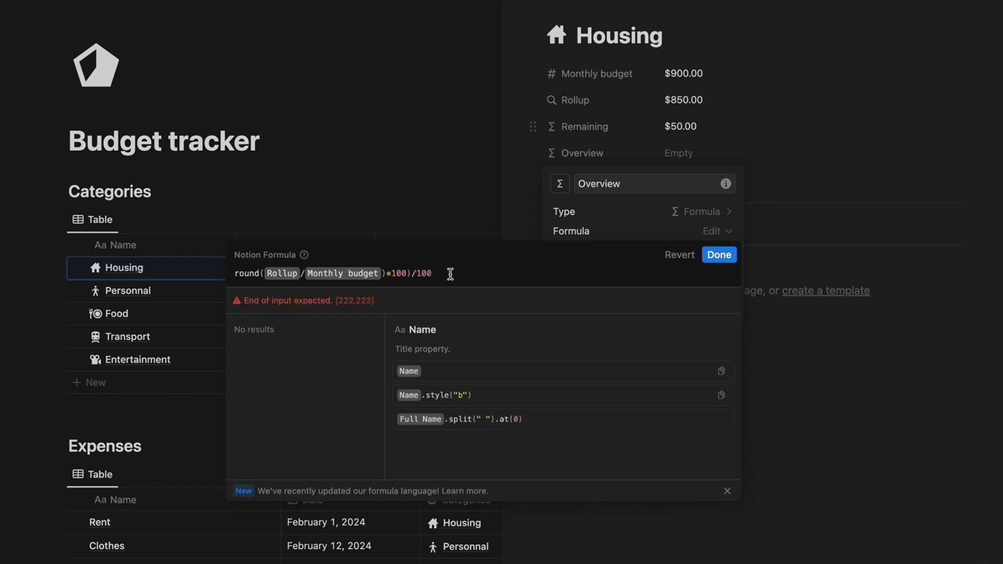
Step: Insert the missing opening parenthesis before Rollup in the Overview formula and save it
left_click(413, 273)
left_click(261, 273)
type("(")
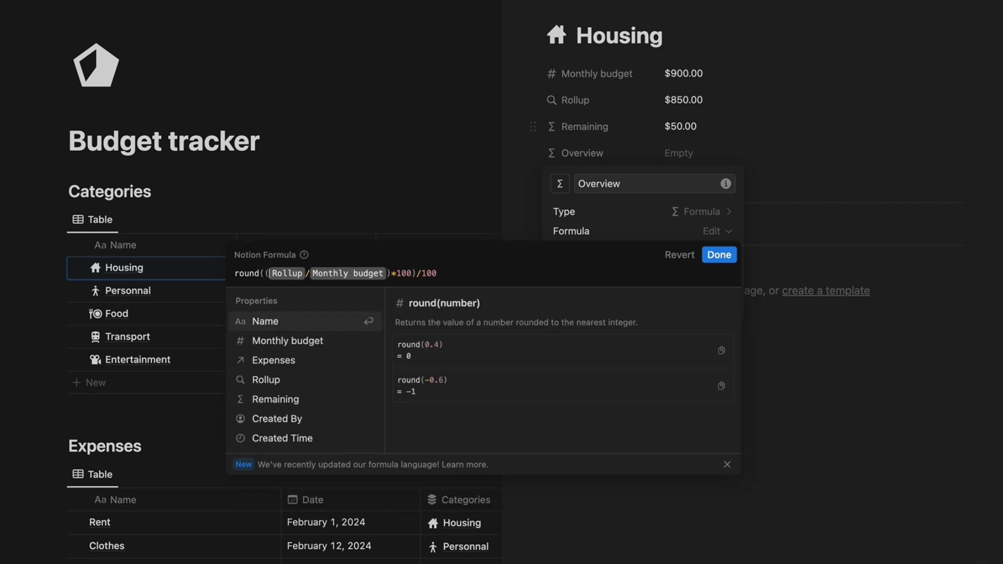
left_click(719, 255)
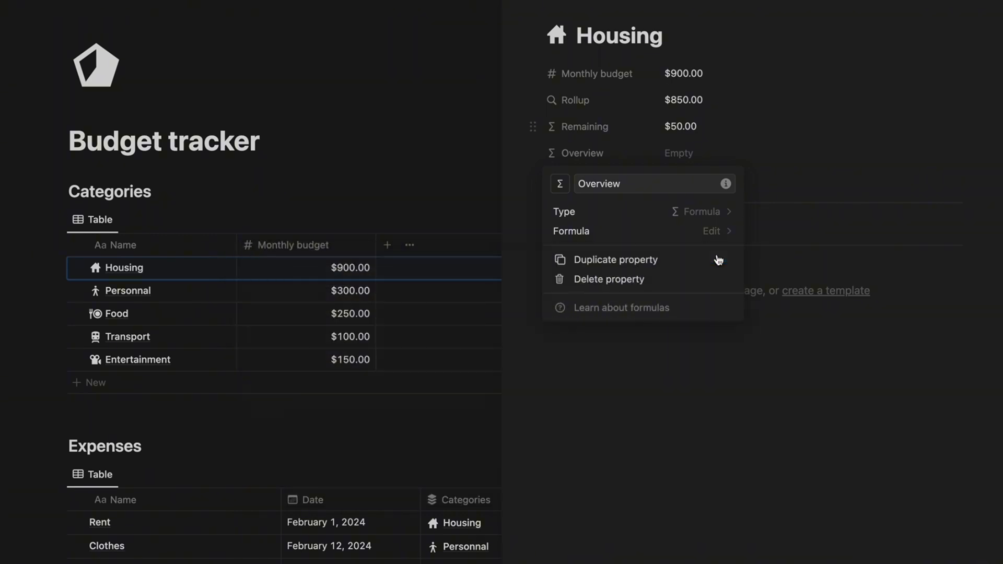
Step: Show the Overview property as a gray ring with the Percent number format
left_click(703, 306)
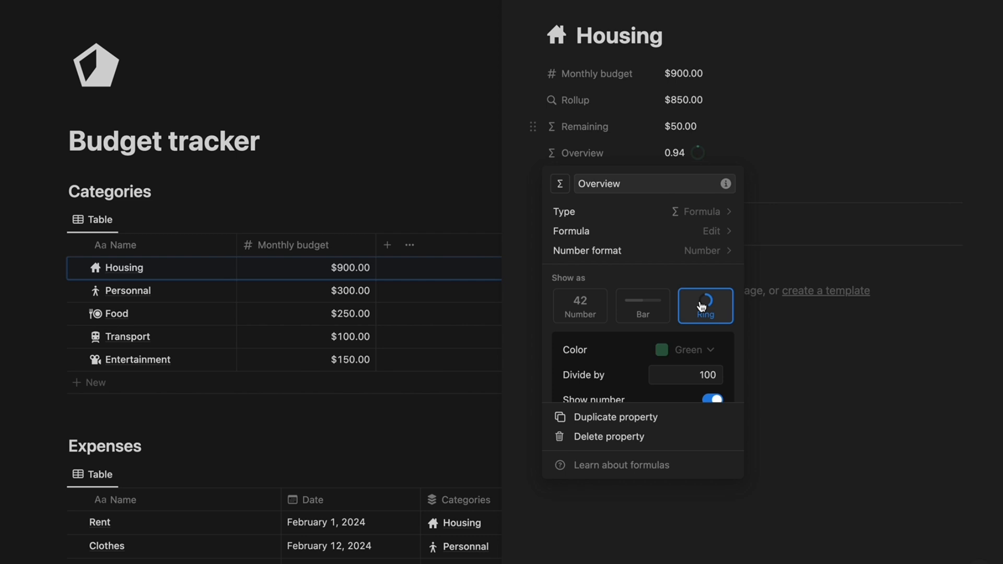
left_click(687, 255)
left_click(655, 236)
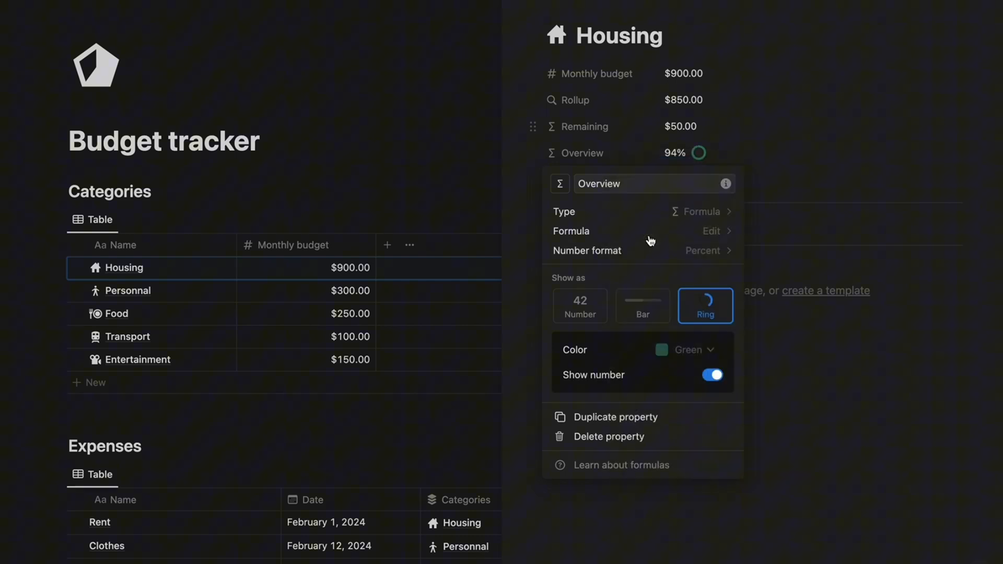
left_click(694, 351)
left_click(674, 397)
left_click(524, 294)
Step: Change the Overview property's icon to the dashed circle
left_click(572, 154)
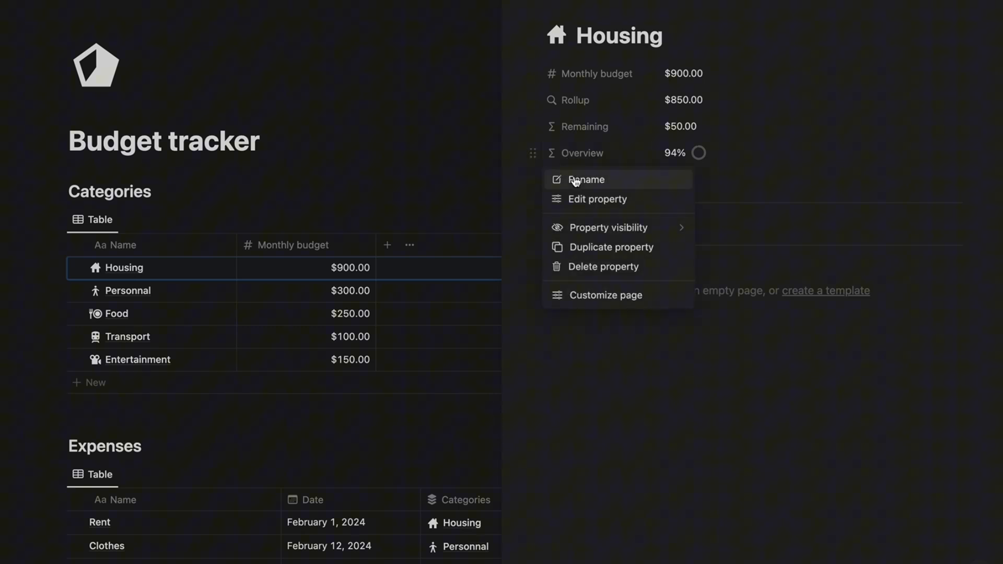
left_click(579, 195)
left_click(560, 186)
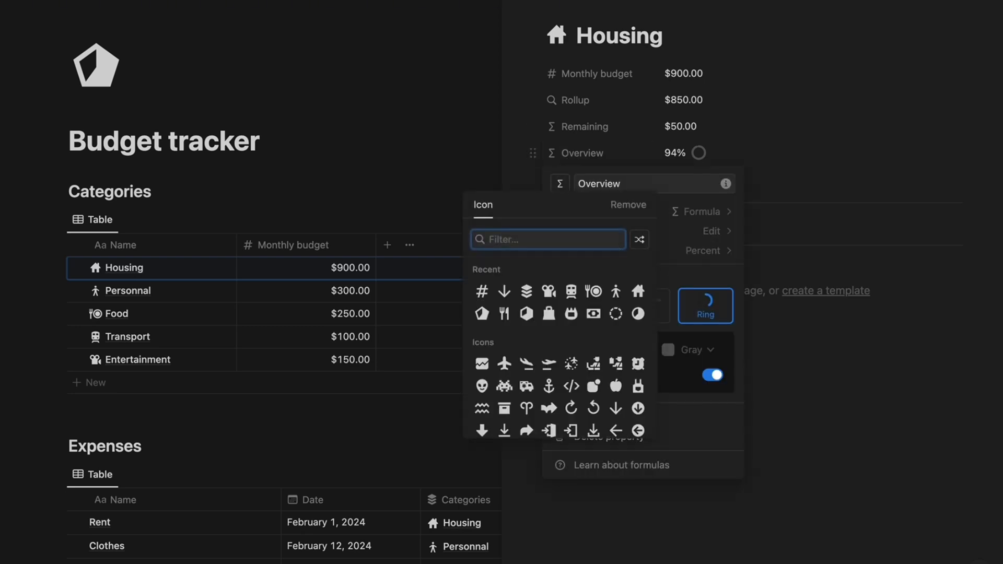
type("circle")
key("Escape")
left_click(522, 230)
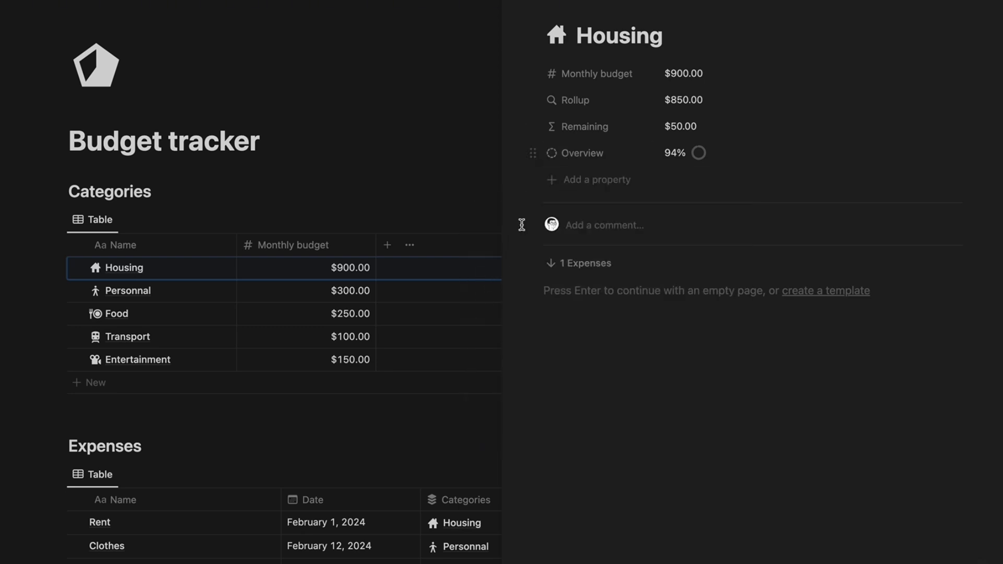
Step: Change the Remaining property's icon to the number sign
left_click(586, 127)
left_click(579, 173)
left_click(559, 160)
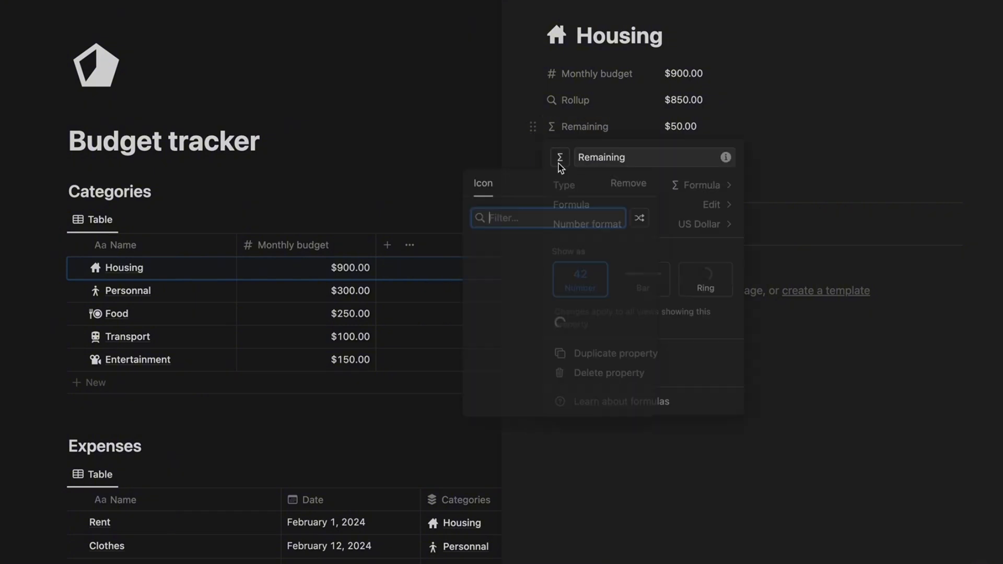
type("number")
left_click(502, 250)
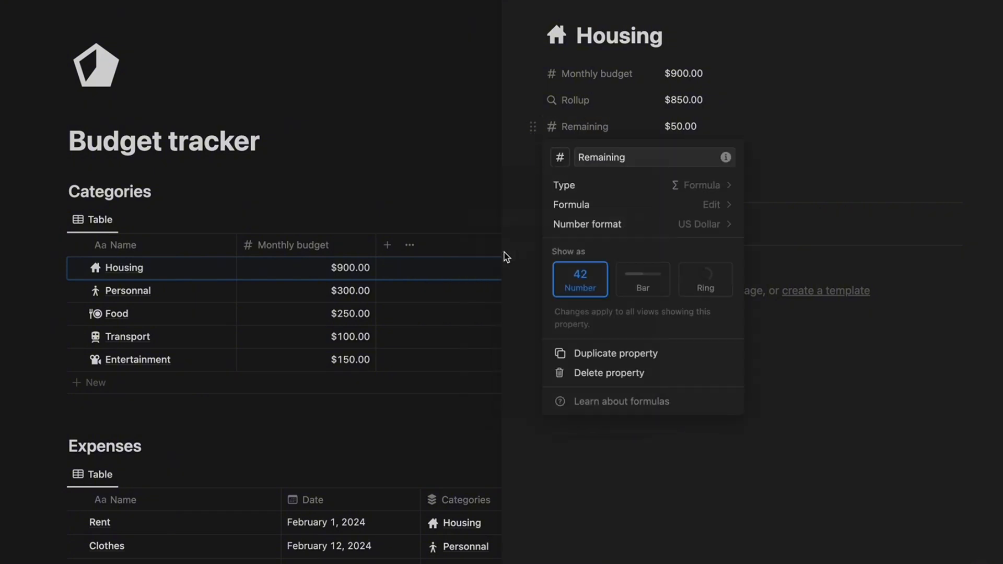
Step: Change the Rollup property's icon to the number sign and close the Housing page
left_click(577, 101)
left_click(586, 147)
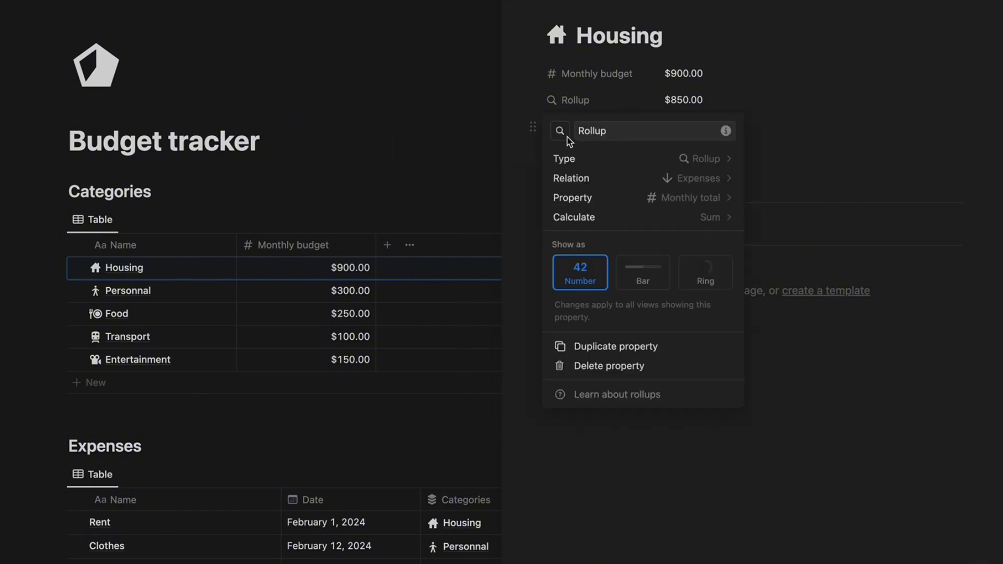
left_click(558, 133)
left_click(486, 241)
left_click(519, 215)
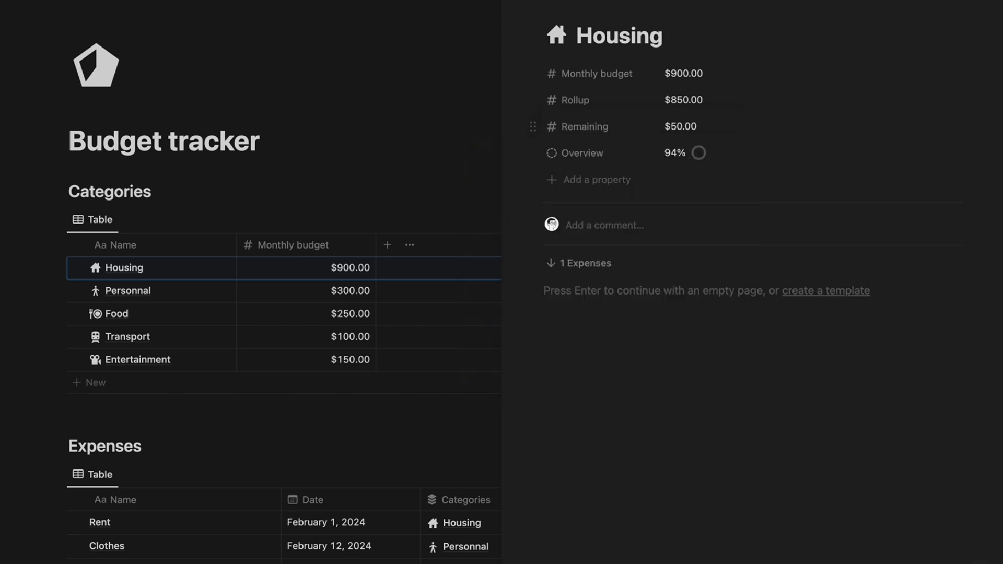
left_click(492, 331)
Step: Show the Rollup, Remaining and Overview properties in the Categories table and narrow the Overview column
left_click(875, 223)
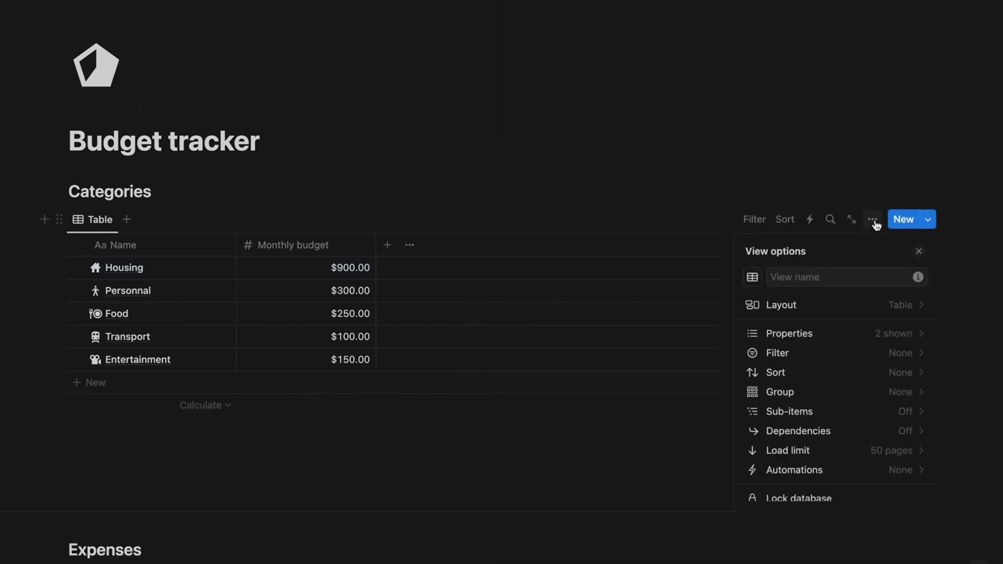
left_click(825, 336)
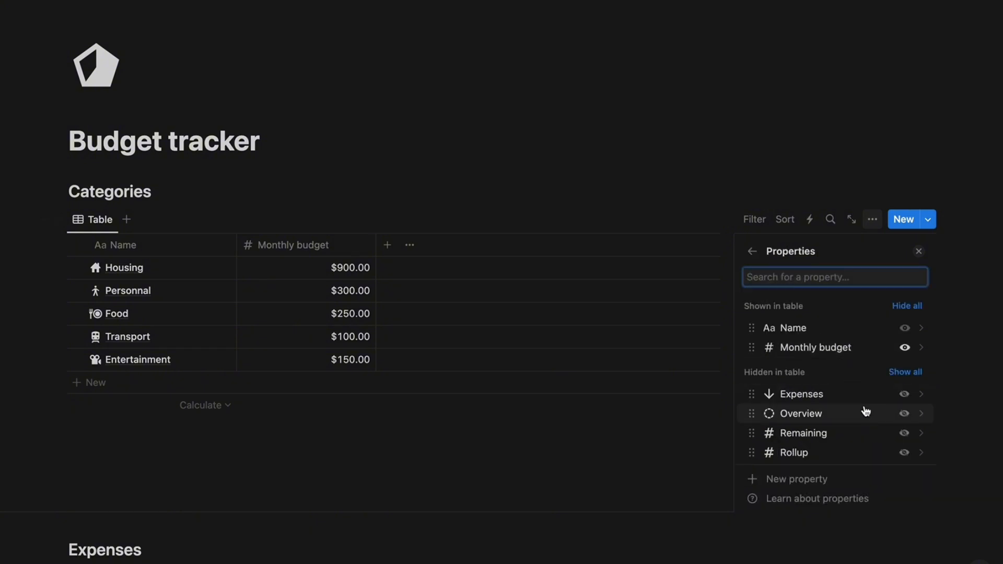
left_click(904, 454)
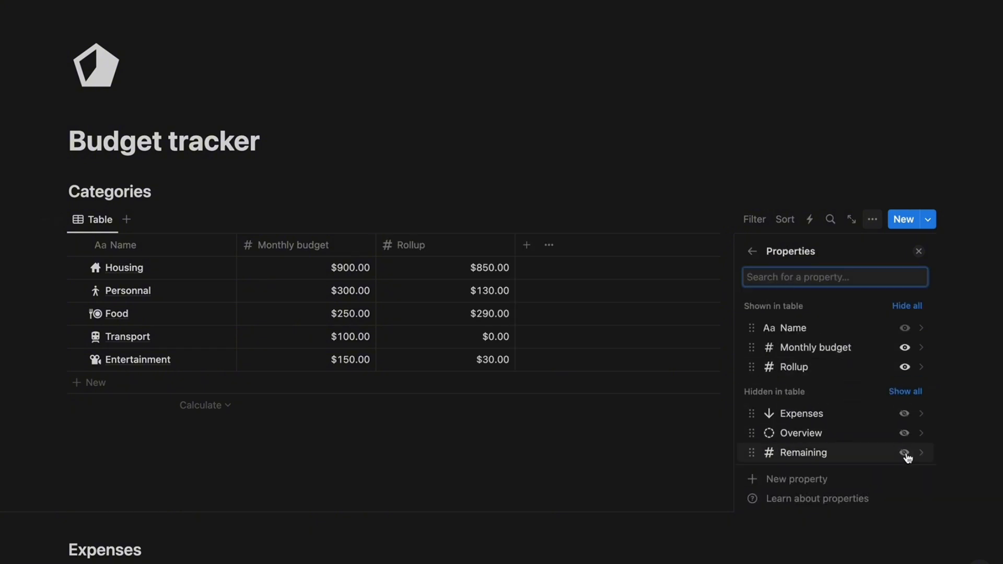
left_click(903, 453)
left_click(903, 454)
left_click(650, 438)
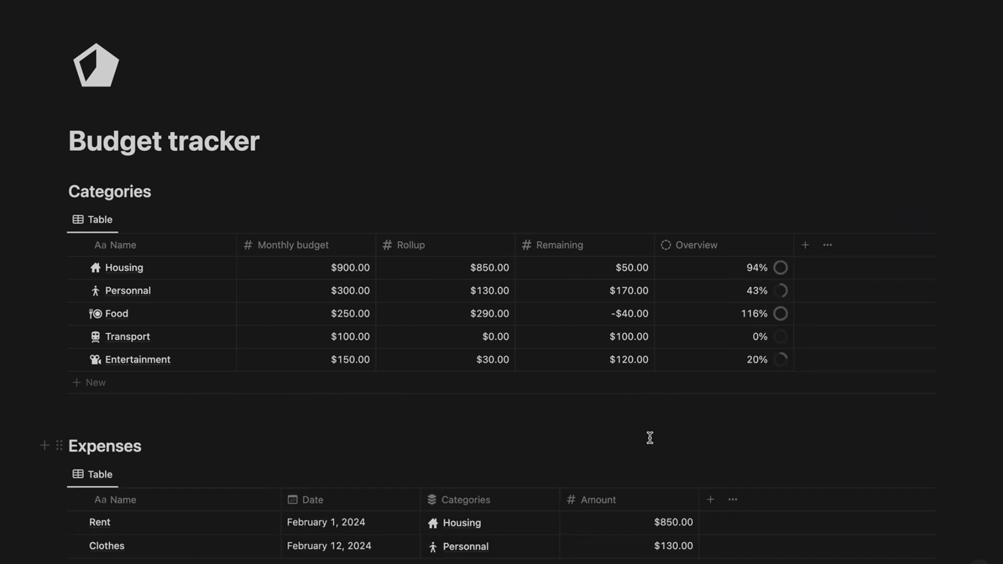
left_click_drag(793, 241, 739, 241)
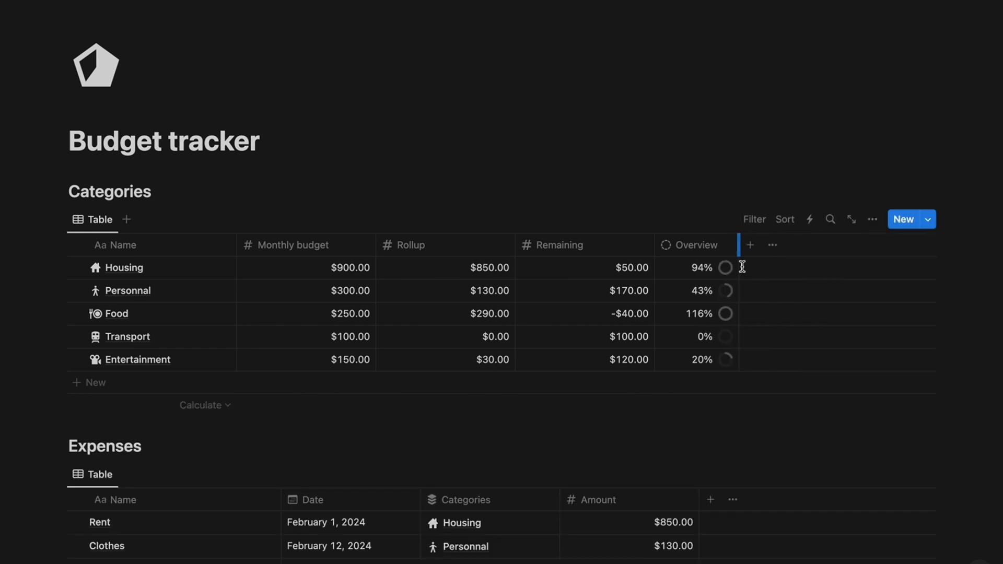
Step: Set the Categories table calculations to Count all for Name, Sum for Monthly budget, Rollup and Remaining, and Average for Overview
left_click(192, 405)
left_click(145, 449)
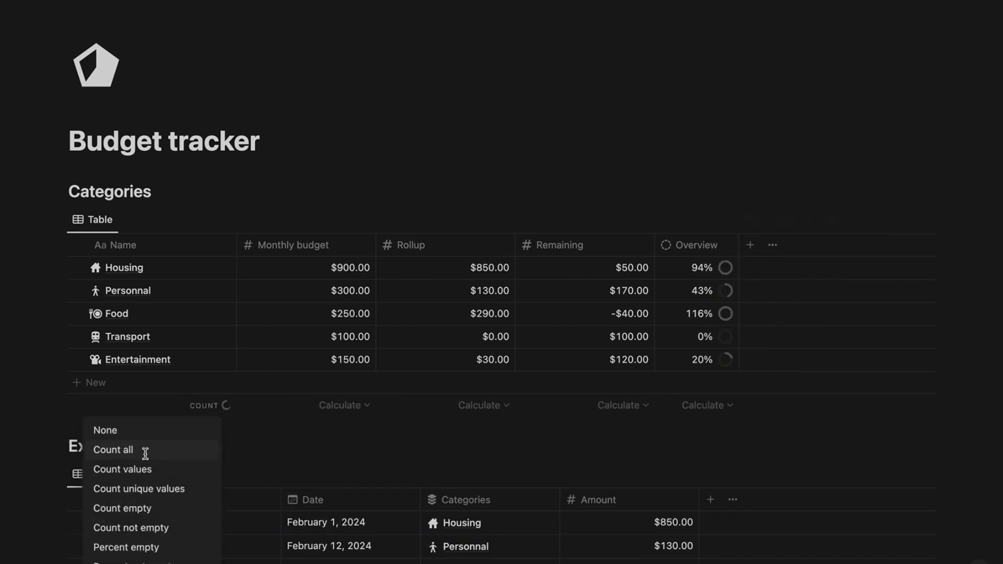
left_click(324, 407)
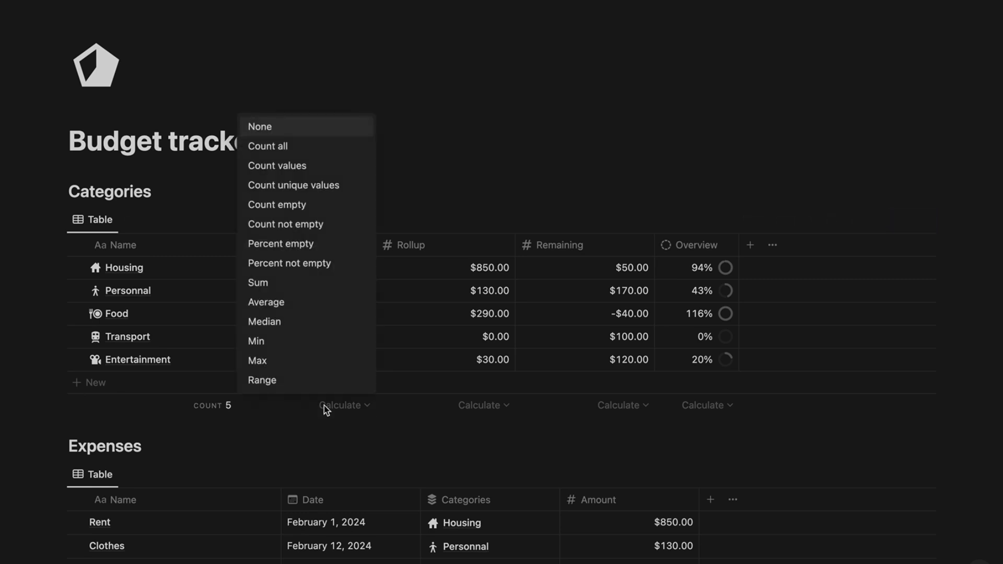
left_click(259, 283)
left_click(478, 406)
left_click(409, 285)
left_click(609, 405)
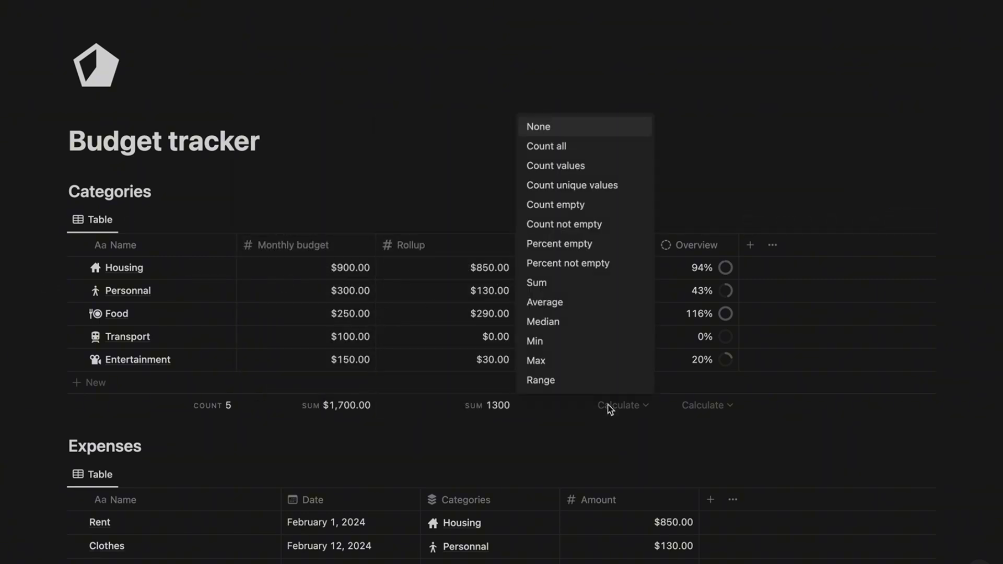
left_click(558, 286)
left_click(701, 406)
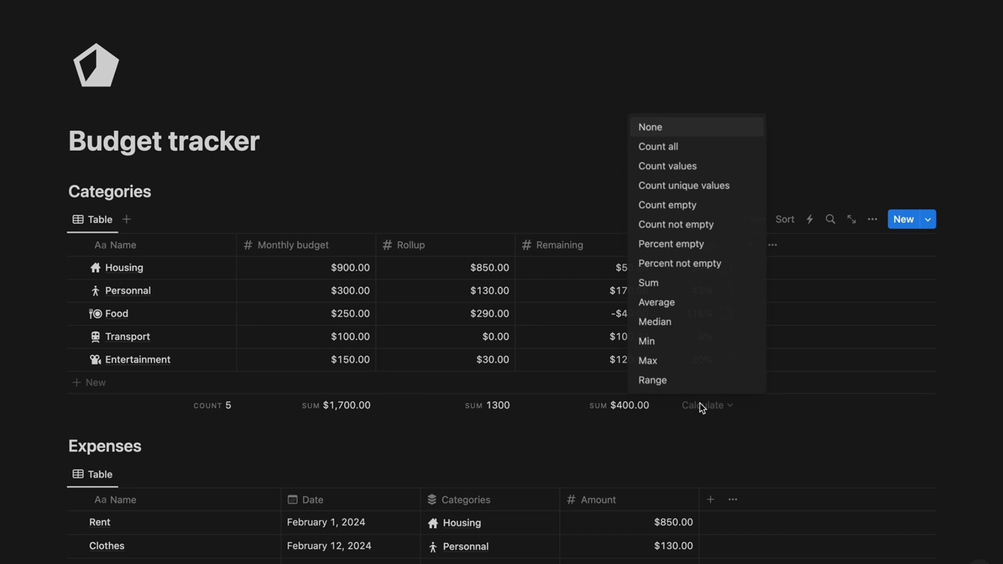
left_click(677, 304)
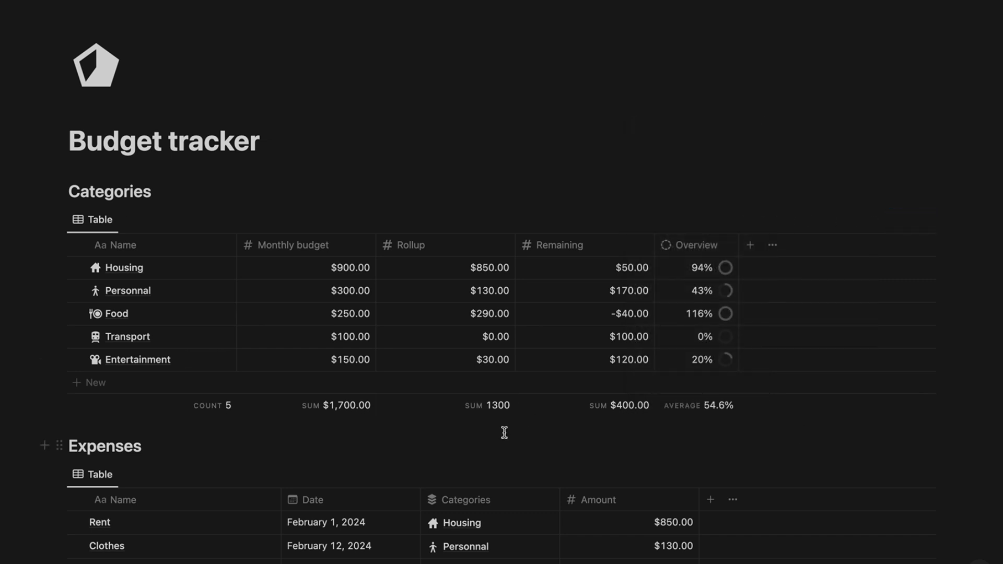
Step: Add a formula property named Spending to the Categories table
left_click(750, 245)
type("formu")
left_click(781, 332)
left_click_drag(818, 277, 750, 278)
type("Spending")
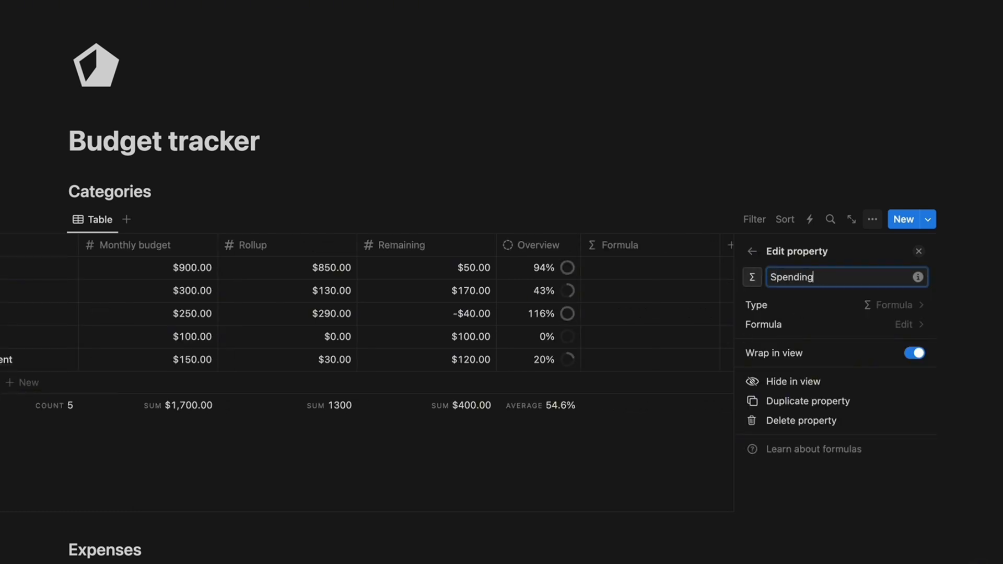
Step: Set the Spending formula to the Rollup property and its number format to US Dollar
left_click(784, 325)
key("Down")
key("Down")
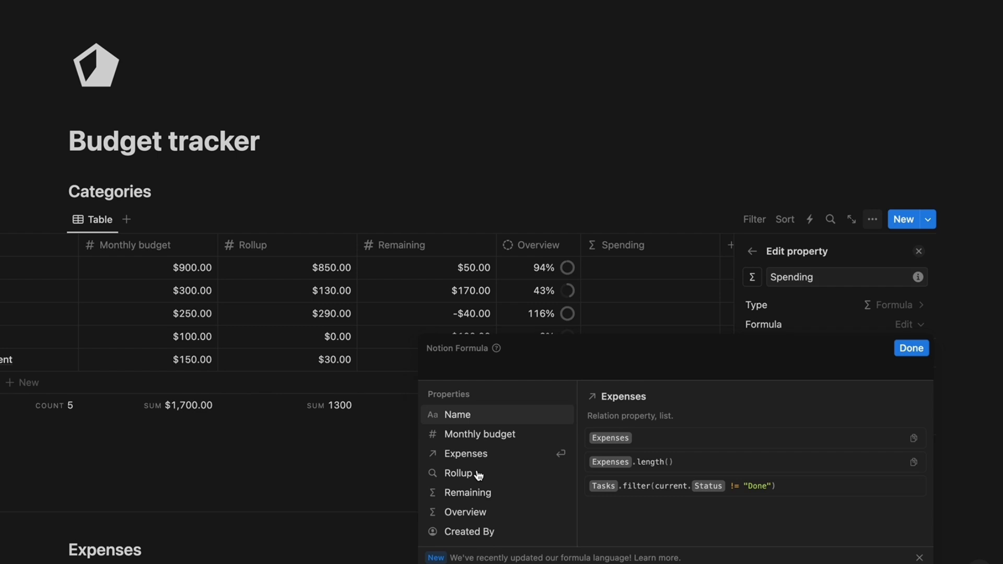
left_click(478, 474)
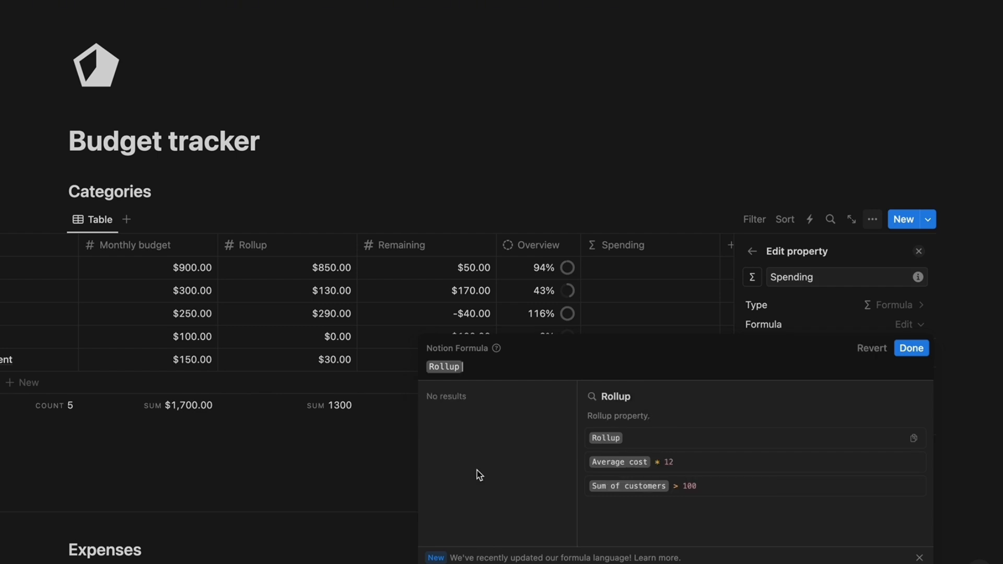
left_click(911, 348)
left_click(895, 343)
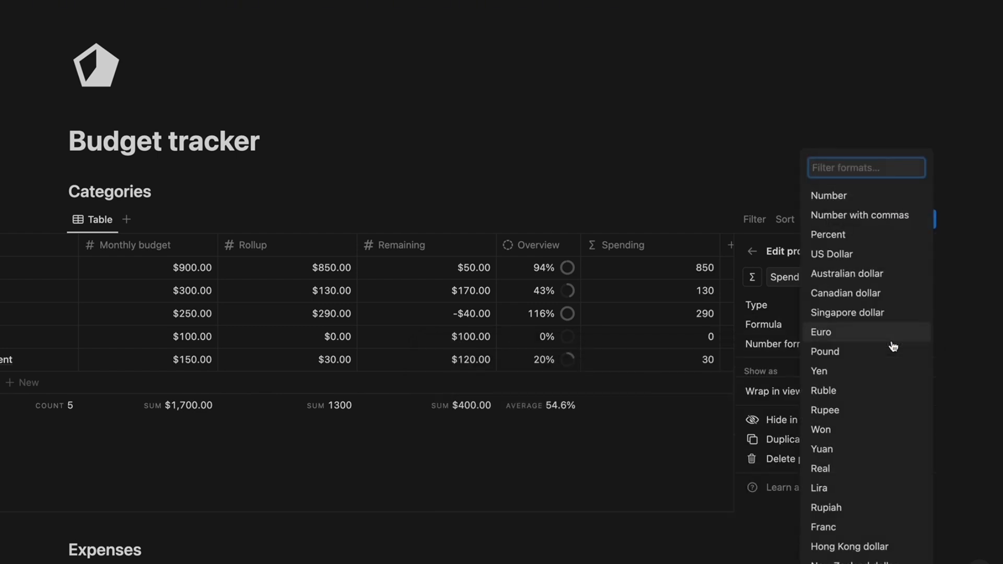
left_click(857, 259)
Step: Change the Spending property's icon to the banknote and close the property settings
left_click(751, 277)
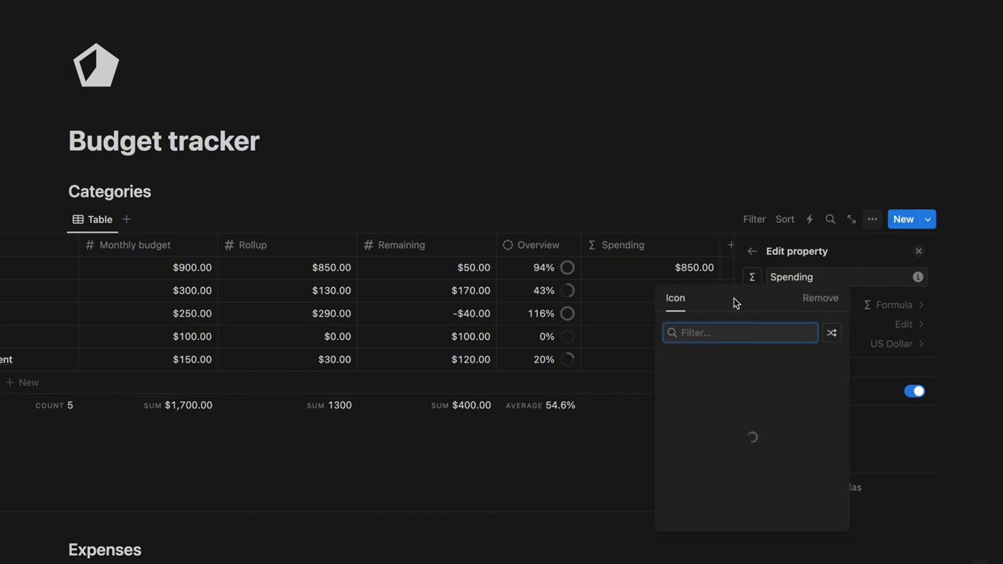
left_click(807, 405)
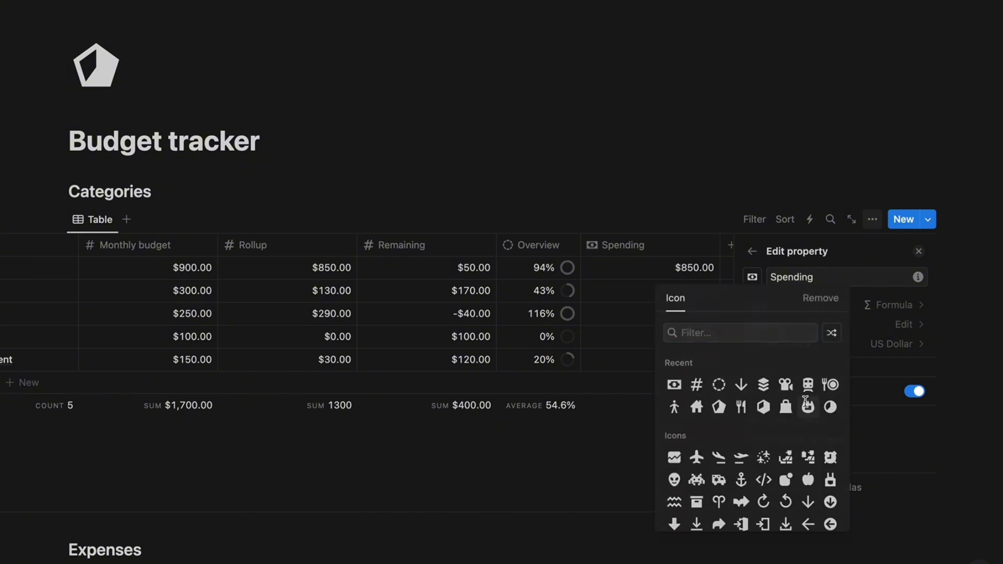
left_click(920, 254)
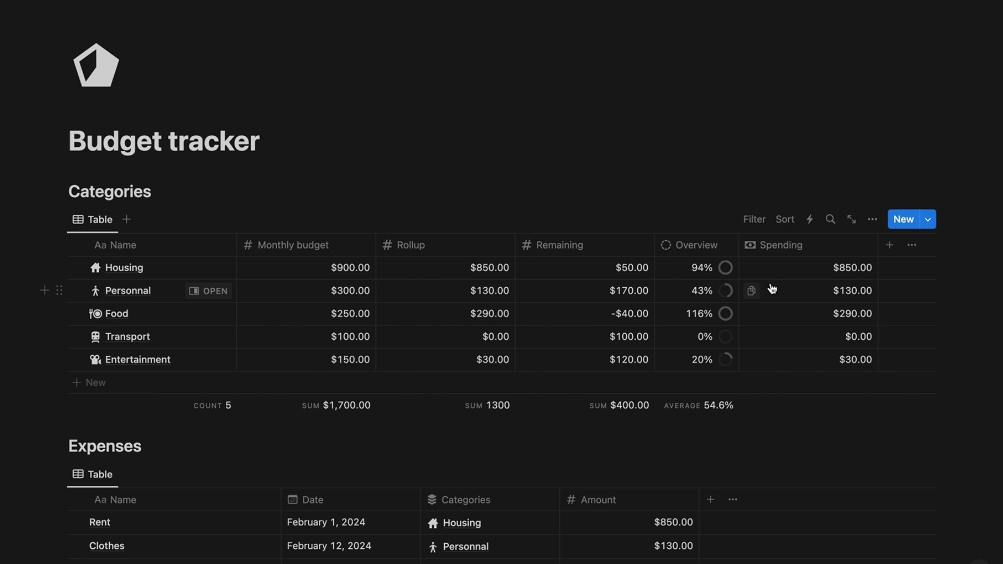
Step: Move the Spending column before Remaining with a Sum calculation, and hide the Rollup column from the Categories table
left_click_drag(755, 245, 580, 243)
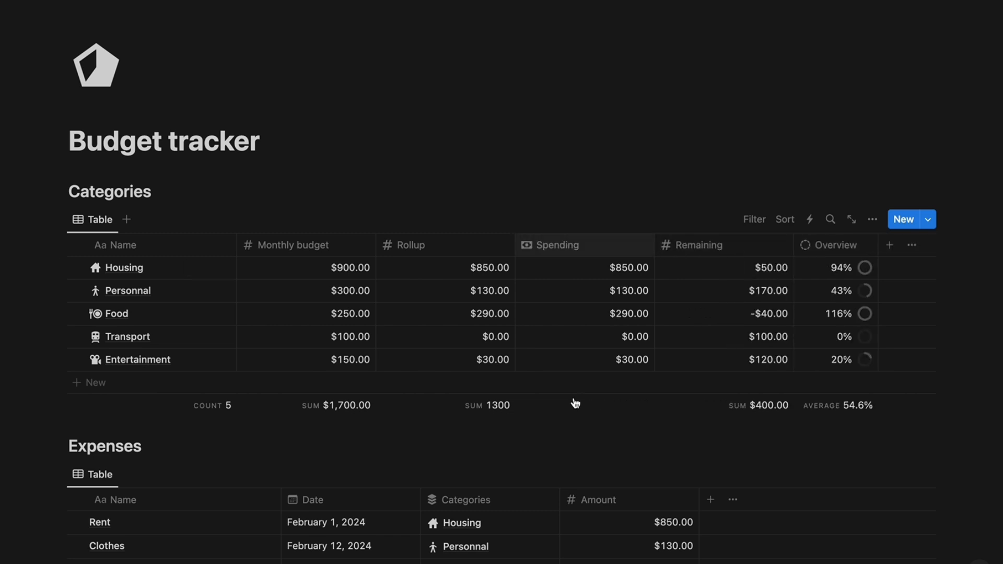
left_click(616, 405)
left_click(560, 284)
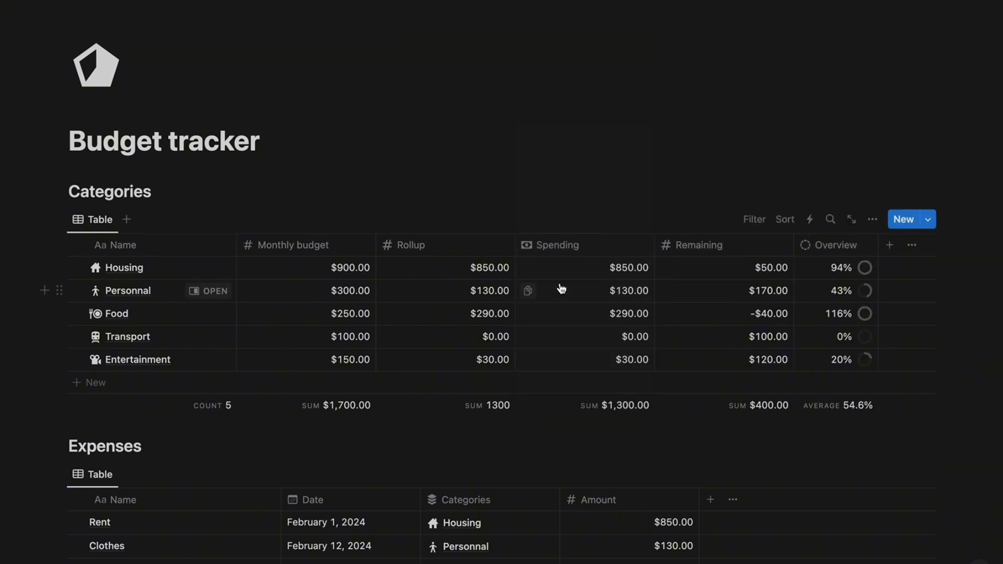
left_click(449, 253)
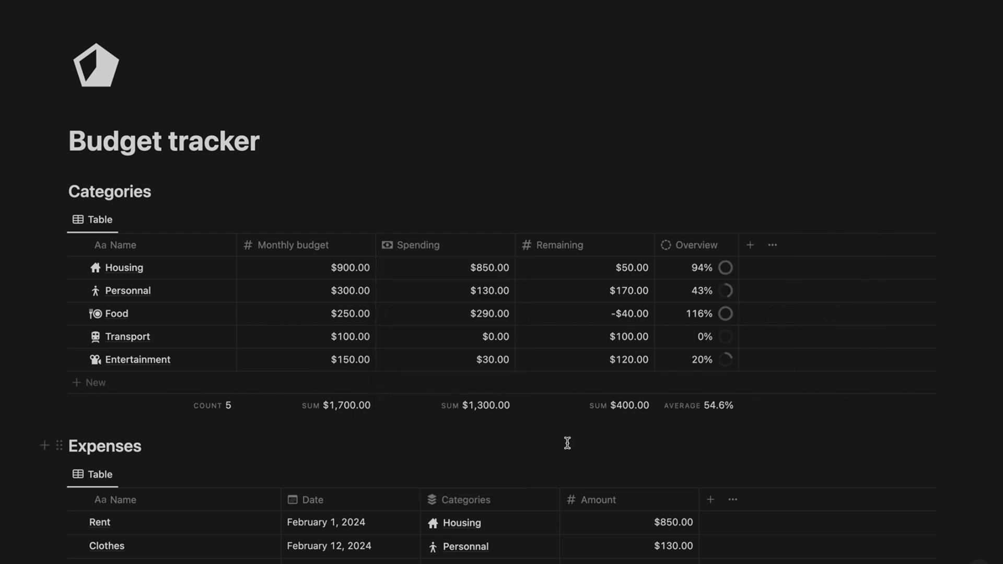
Step: Group the Expenses table by Date per Month, with the newest groups first
scroll(566, 443, "down", 5)
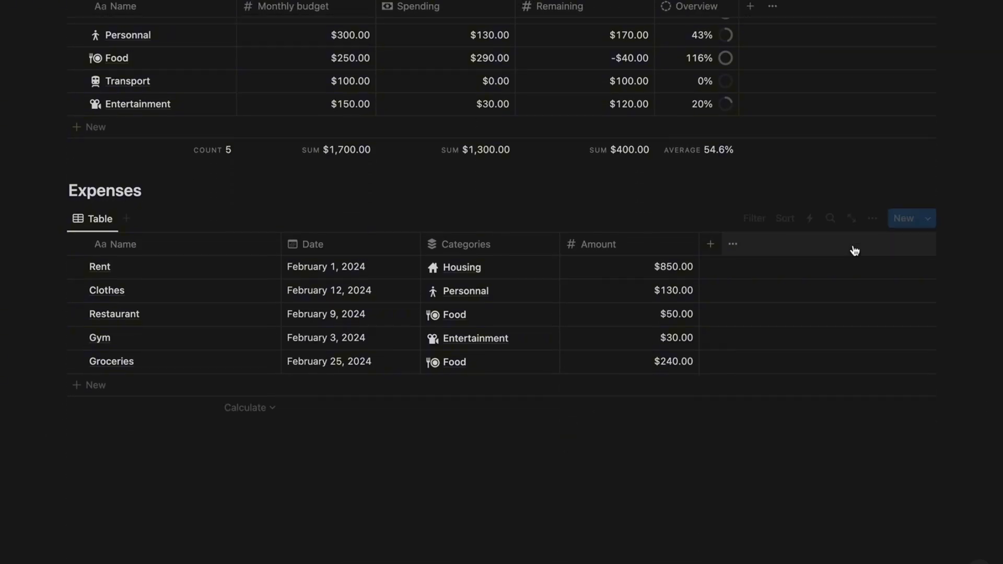
left_click(873, 219)
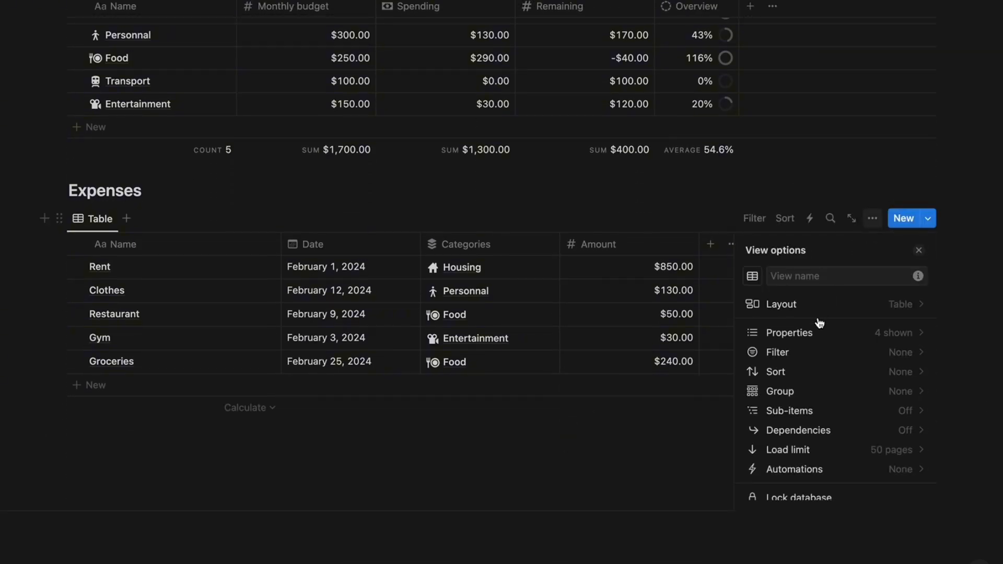
left_click(798, 390)
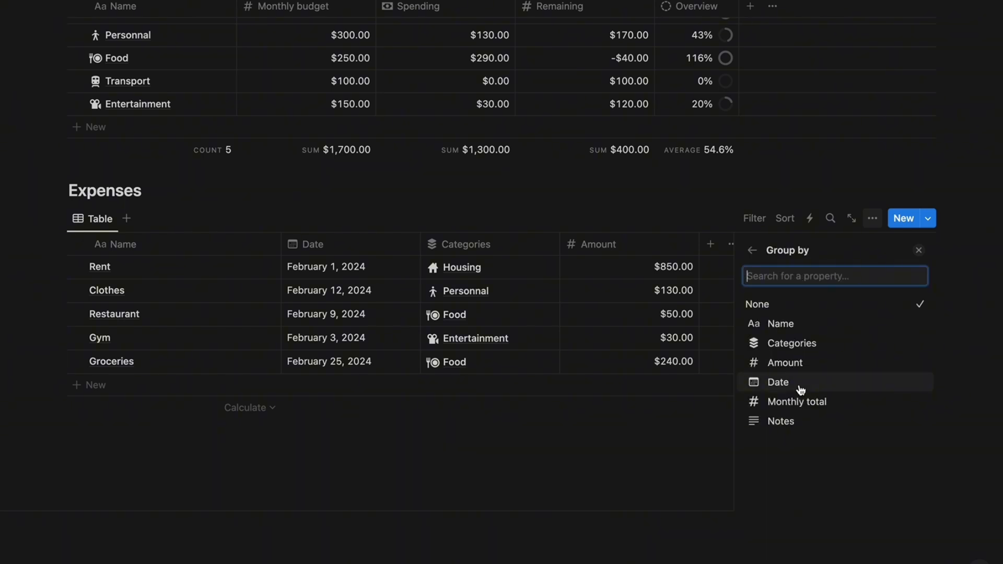
left_click(801, 390)
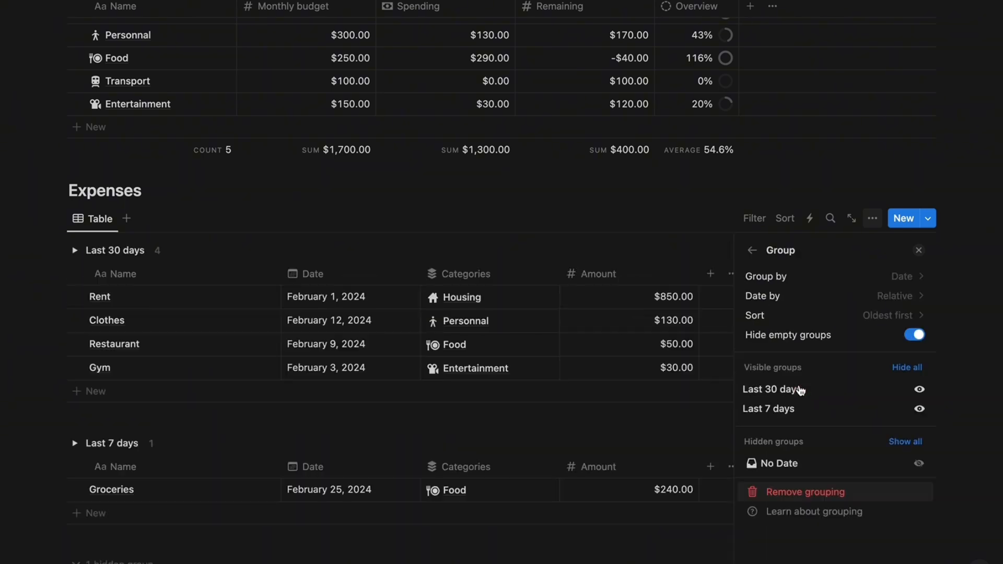
left_click(836, 295)
left_click(809, 378)
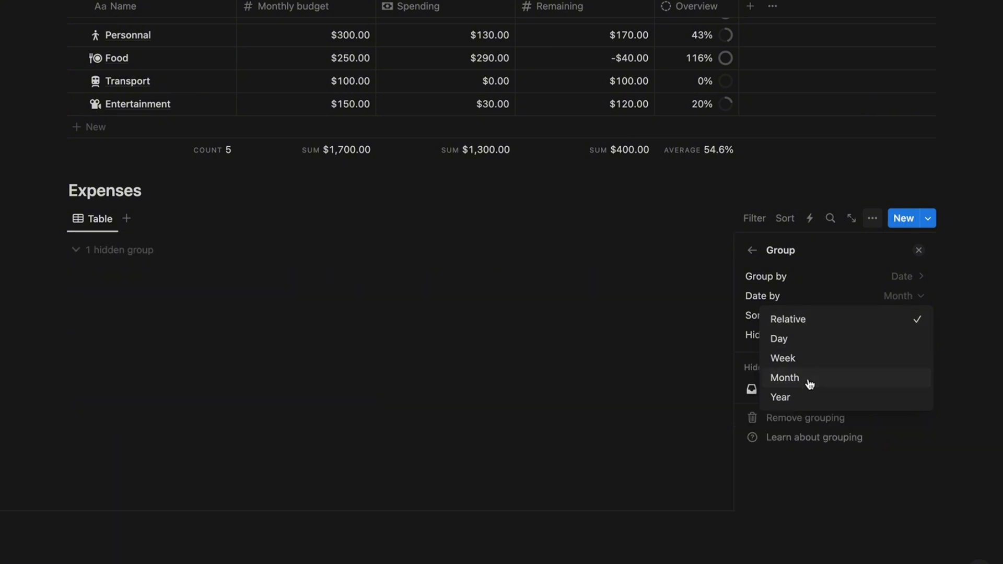
left_click(881, 315)
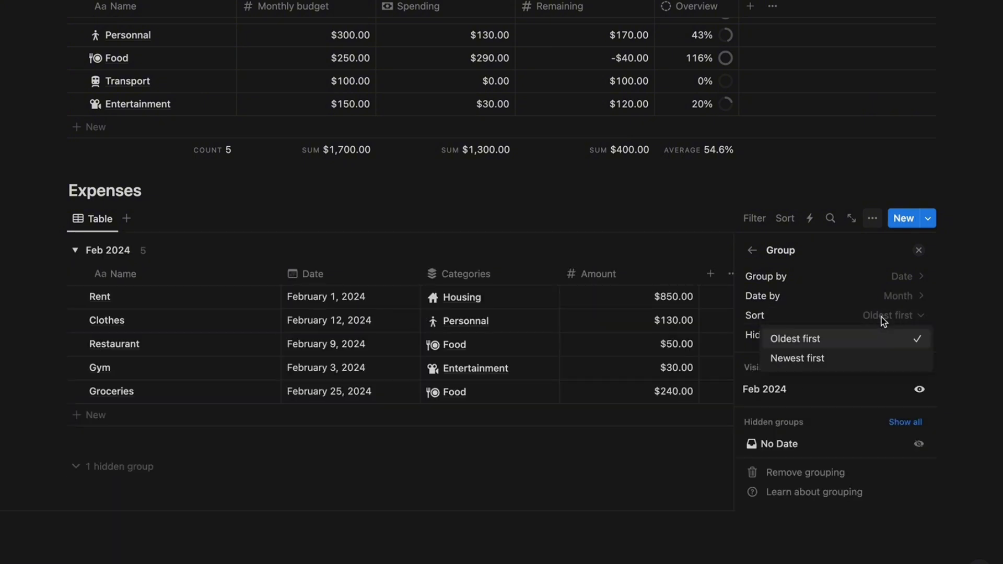
left_click(828, 359)
left_click(919, 250)
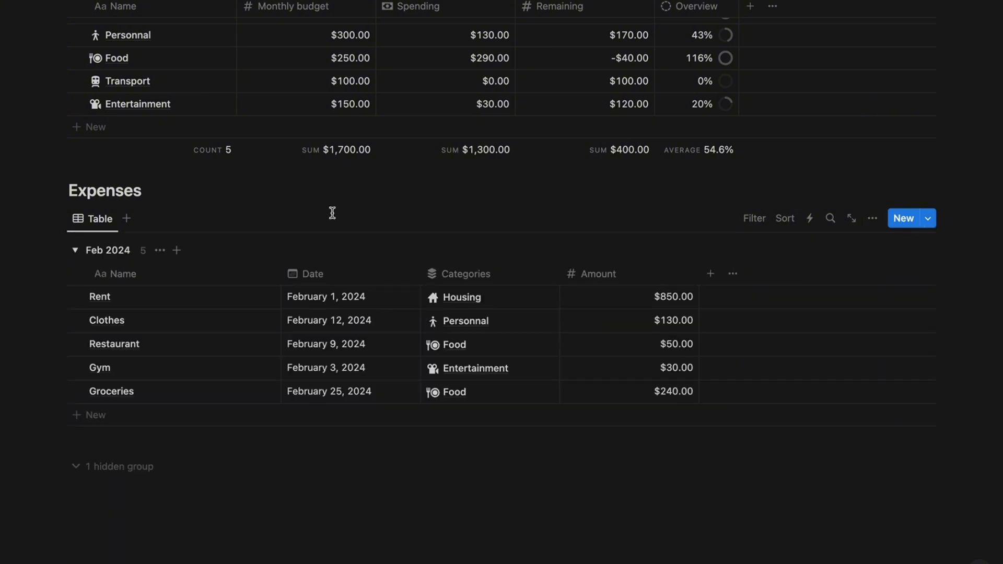
Step: Set the Feb 2024 group's summary in the Expenses table to the Sum of Amount
left_click(76, 250)
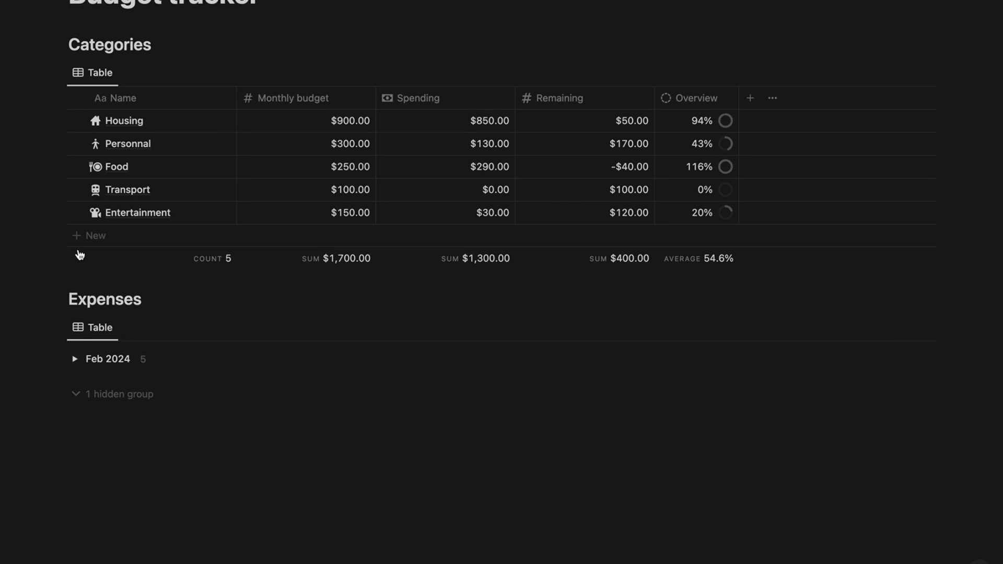
left_click(76, 358)
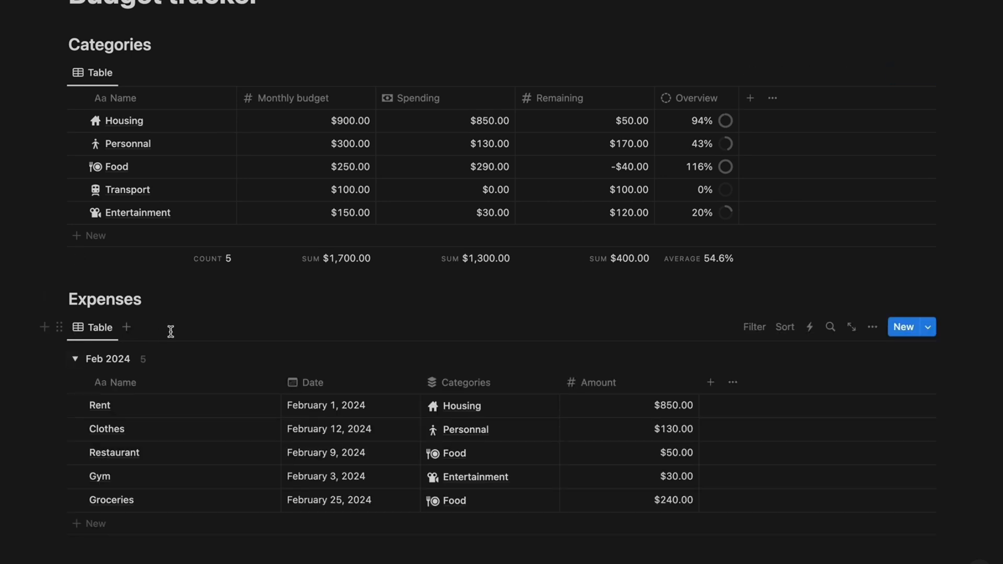
left_click(142, 359)
mouse_move(129, 188)
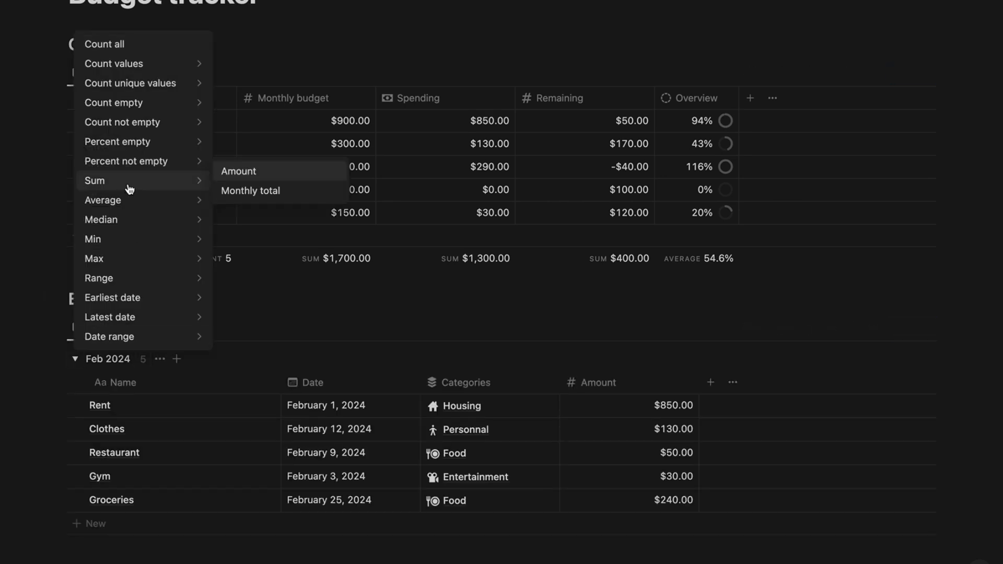
left_click(229, 175)
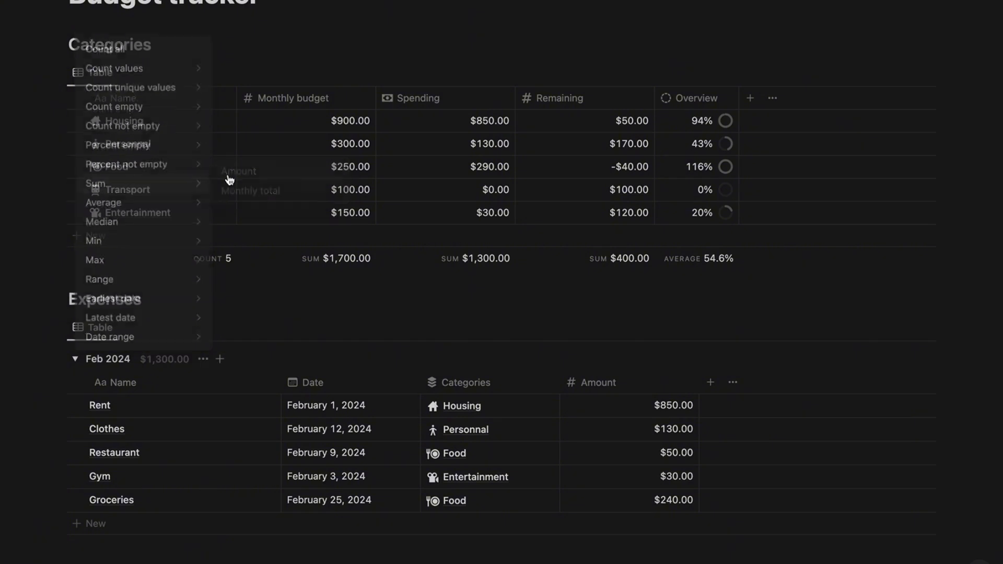
left_click(76, 360)
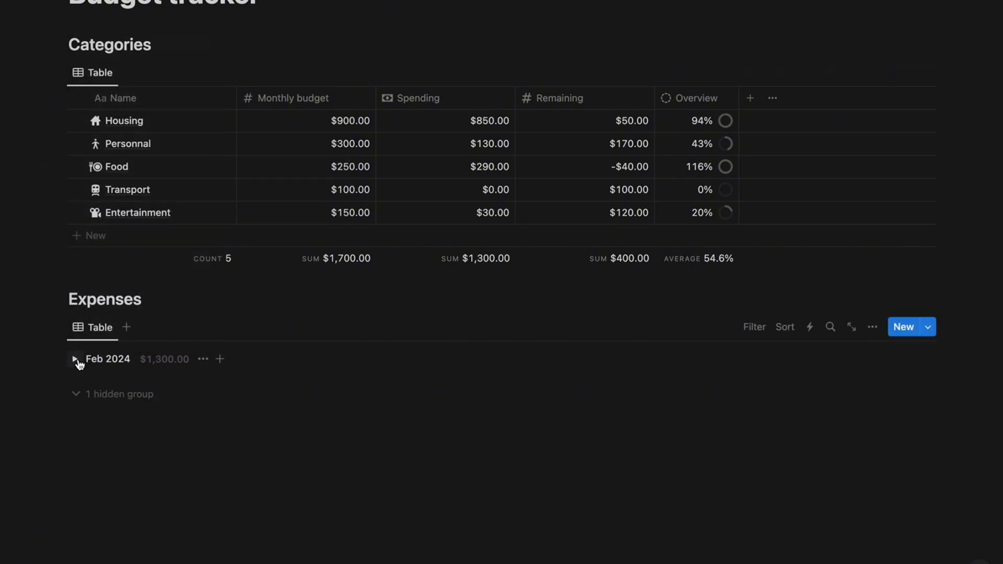
left_click(76, 360)
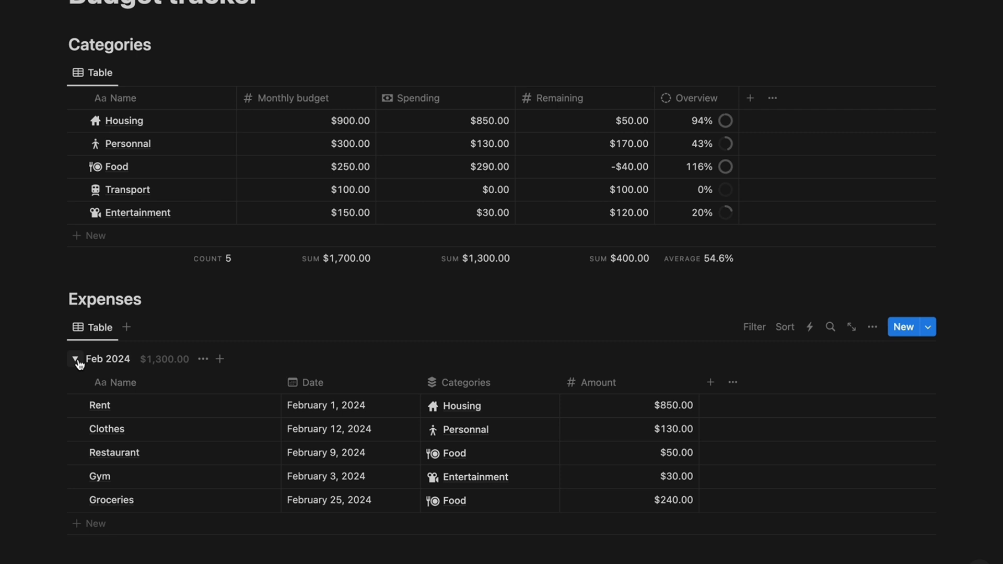
Step: Copy the link to the Expenses table view
scroll(70, 323, "down", 2)
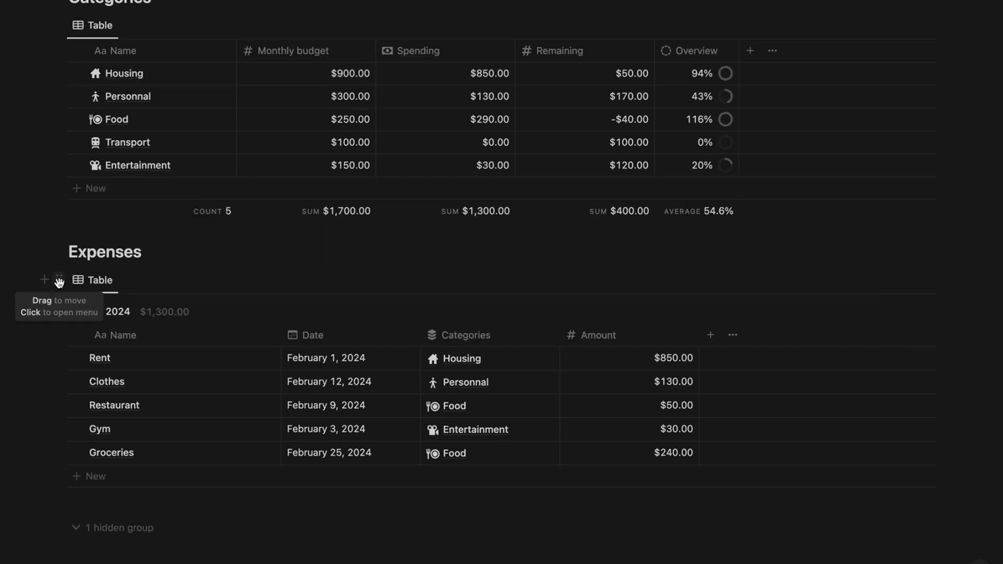
left_click(60, 280)
left_click(127, 255)
Step: Create a new template for the Categories database titled "New category"
scroll(444, 318, "up", 5)
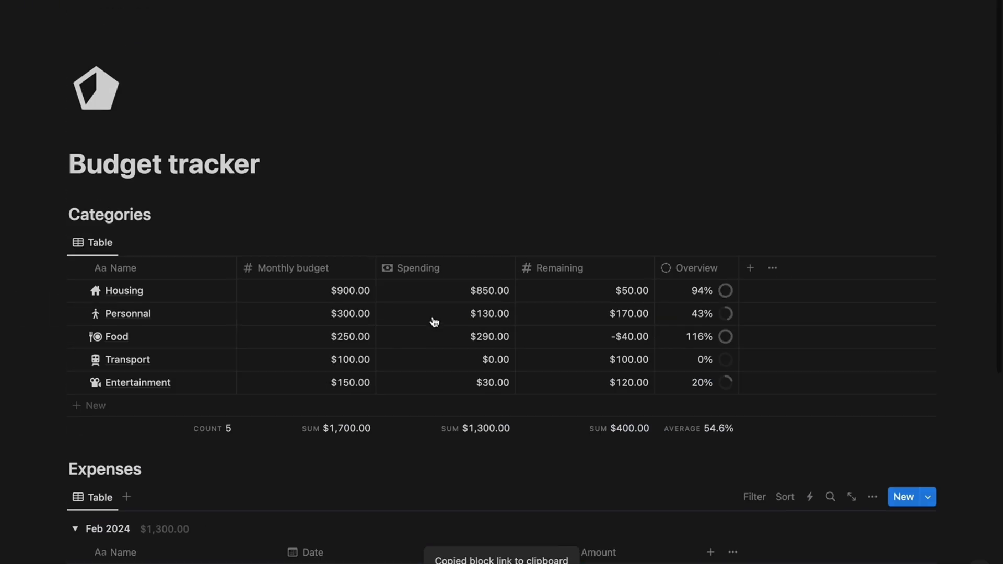
left_click(927, 242)
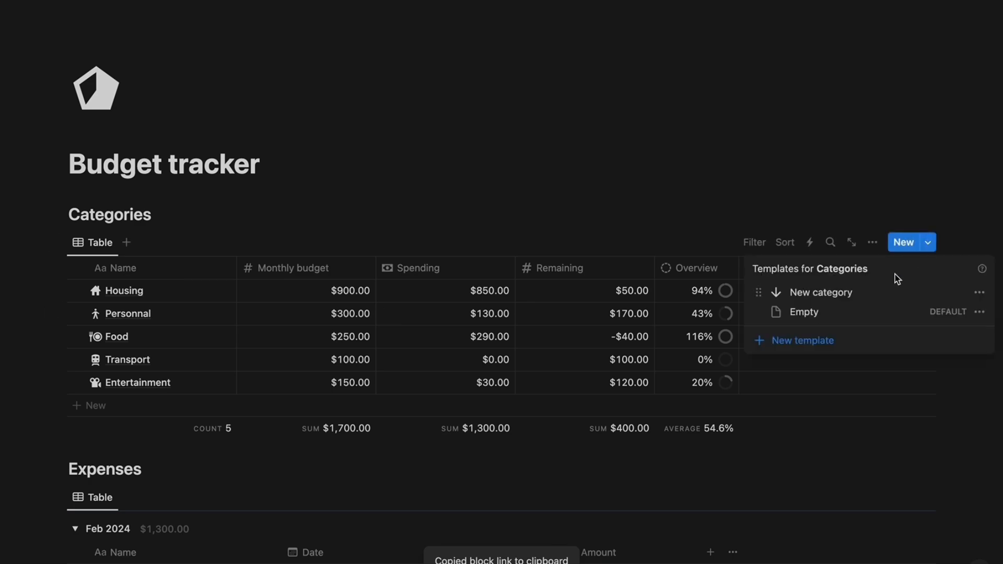
left_click(821, 344)
type("New categ")
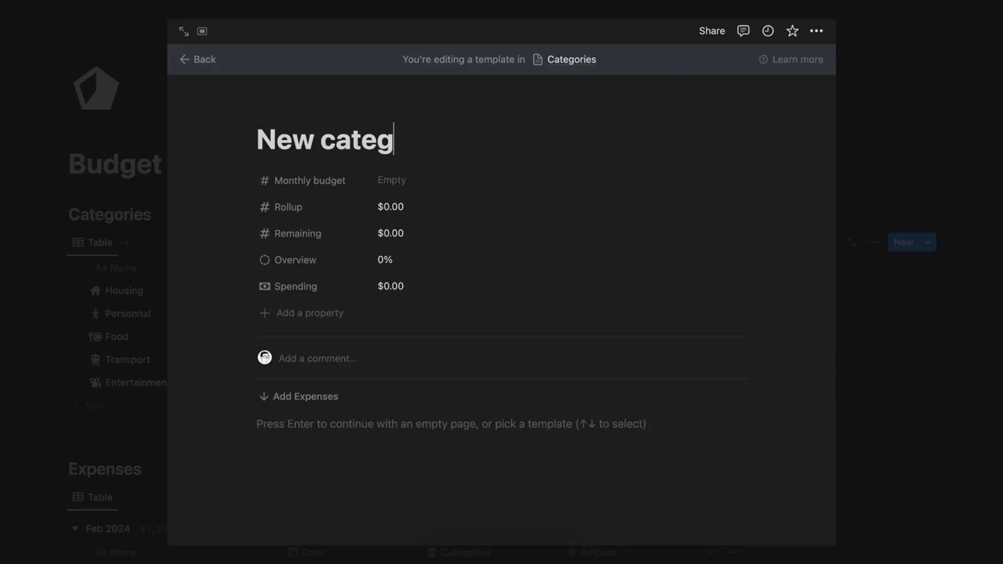
type("ory")
Step: Insert a linked view of the Expenses database into the New category template's body from the copied link
left_click(286, 422)
key("ctrl+v")
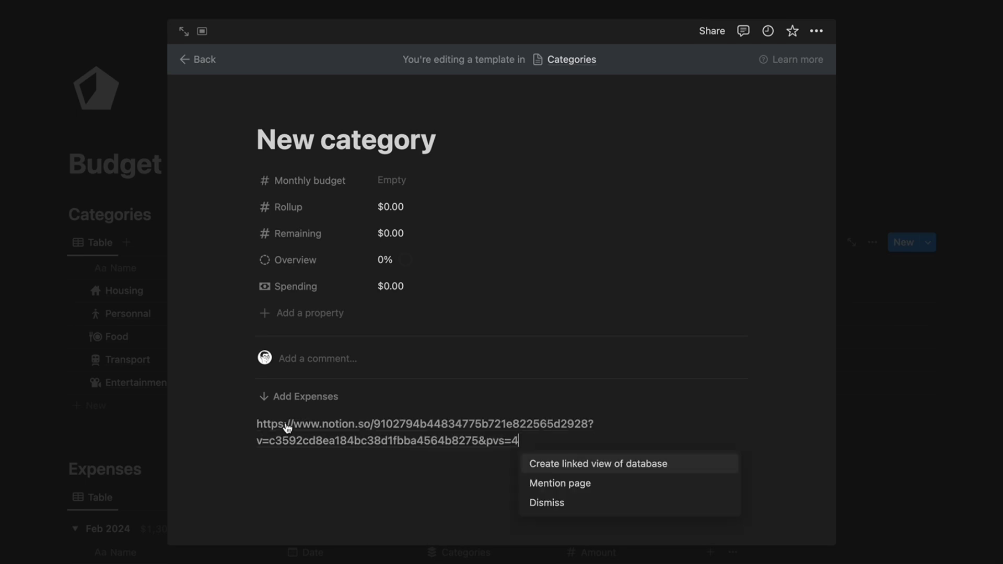
left_click(576, 464)
left_click(601, 329)
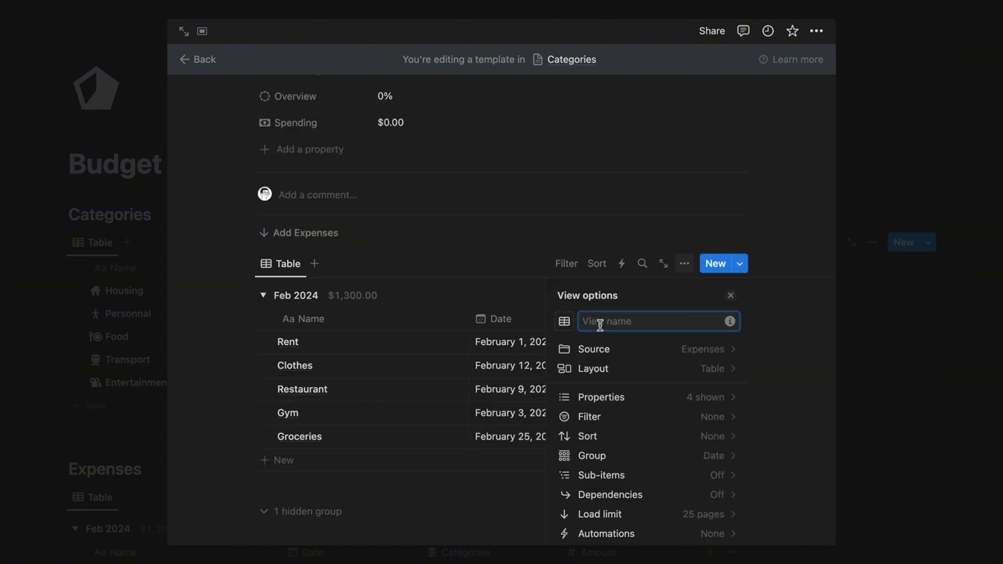
left_click(730, 297)
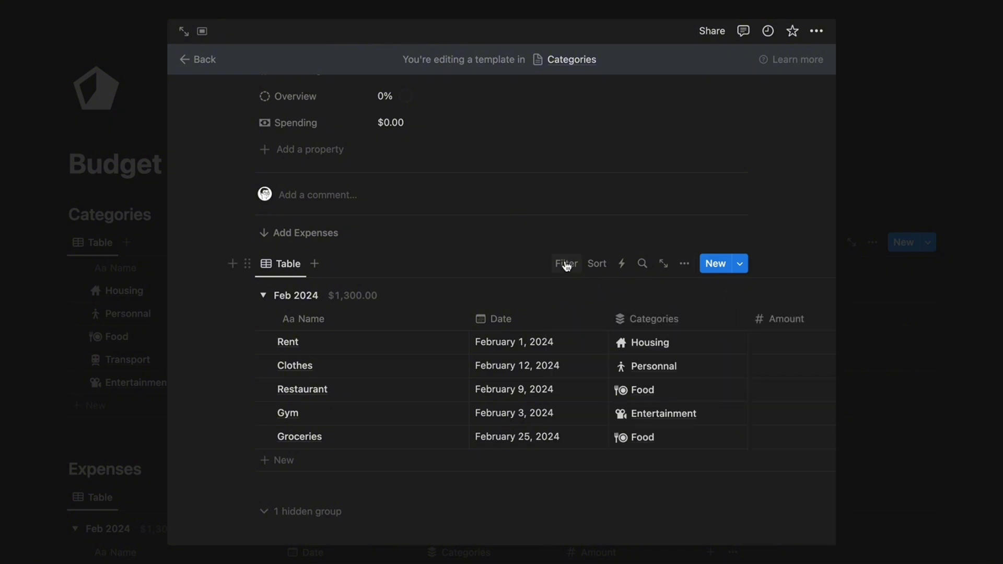
Step: Filter the template's linked Expenses view so Categories contains New category, and close the template
left_click(566, 263)
left_click(527, 343)
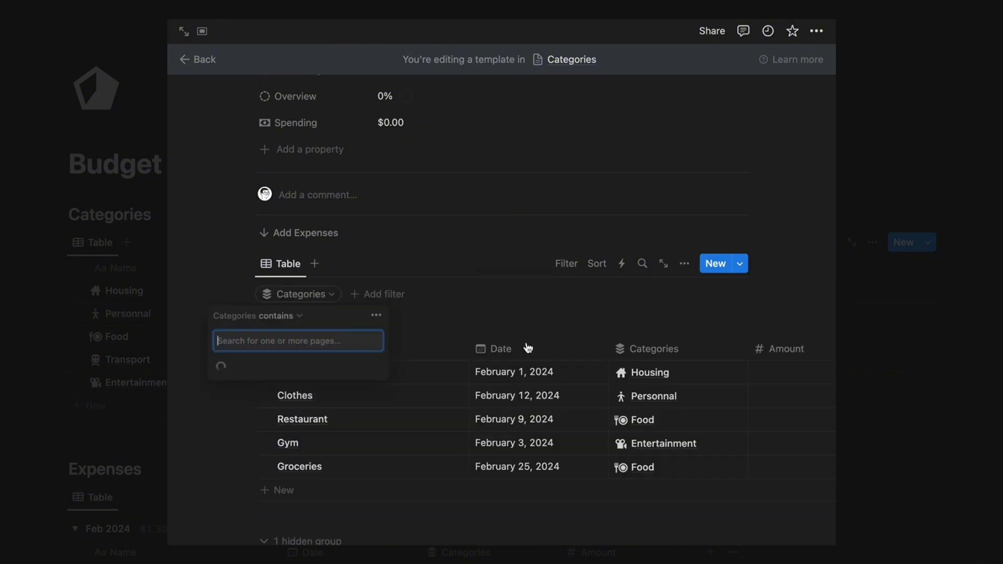
left_click(300, 368)
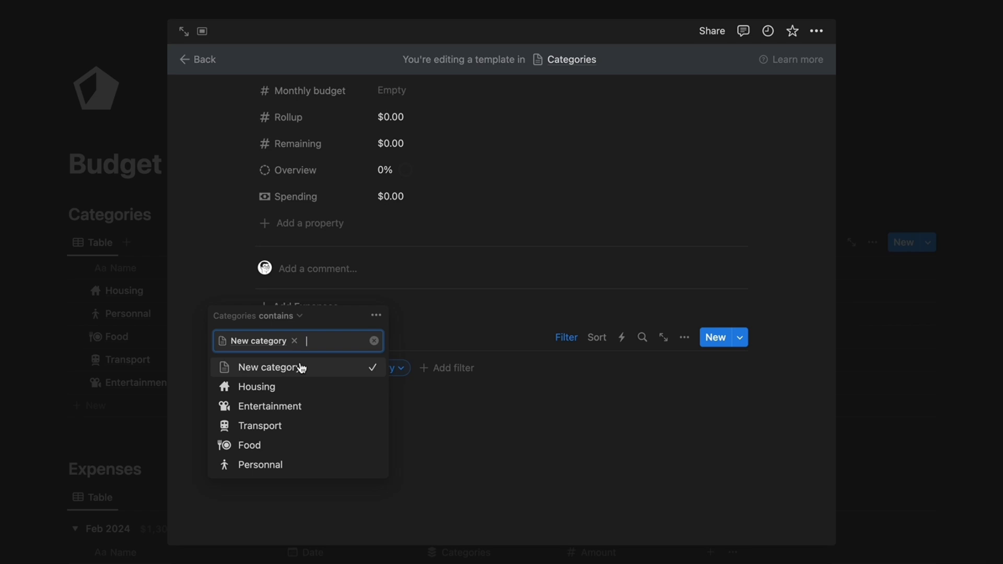
left_click(489, 319)
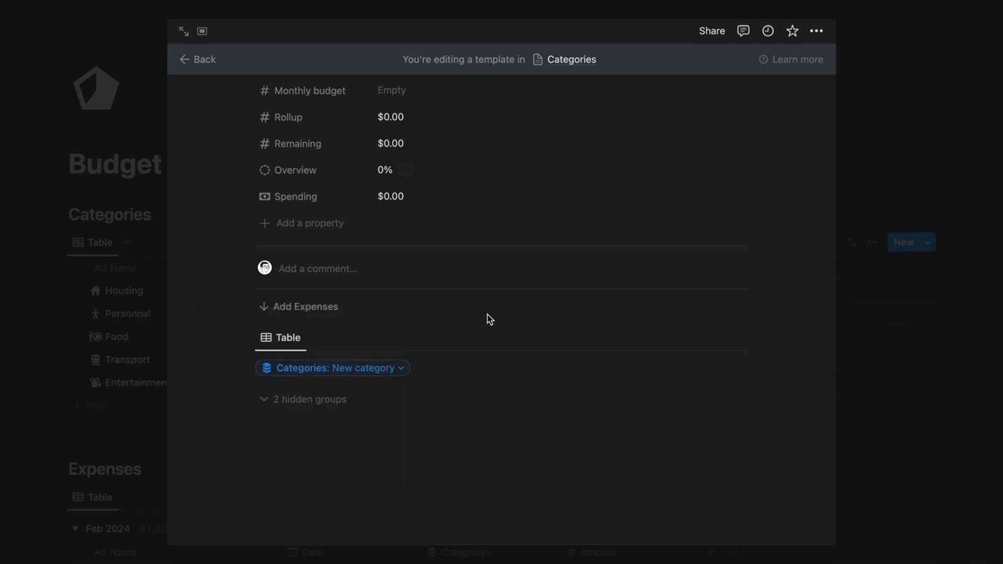
left_click(121, 266)
Step: Apply the New category template to the Housing and Personnal category pages
left_click(211, 291)
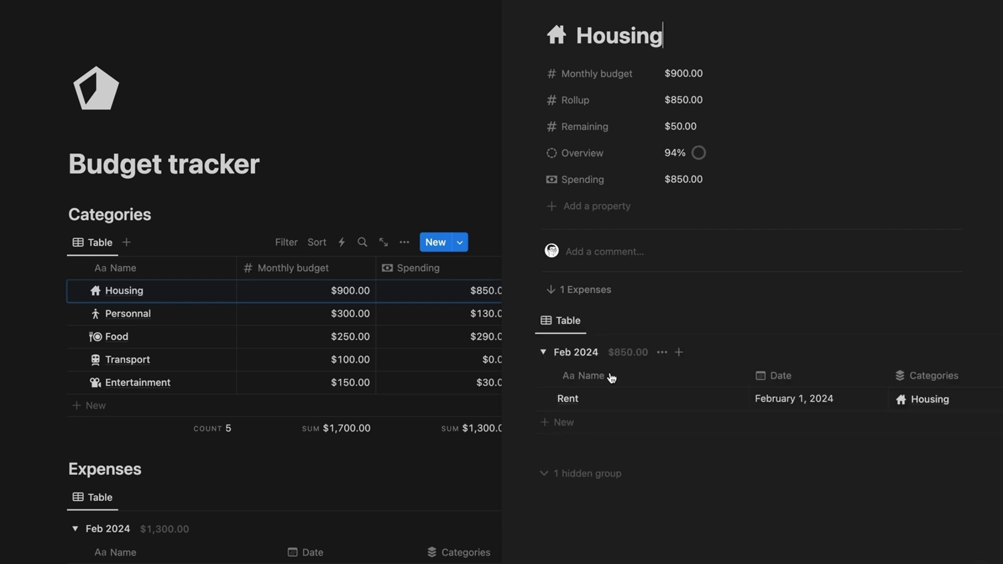
scroll(840, 462, "right", 5)
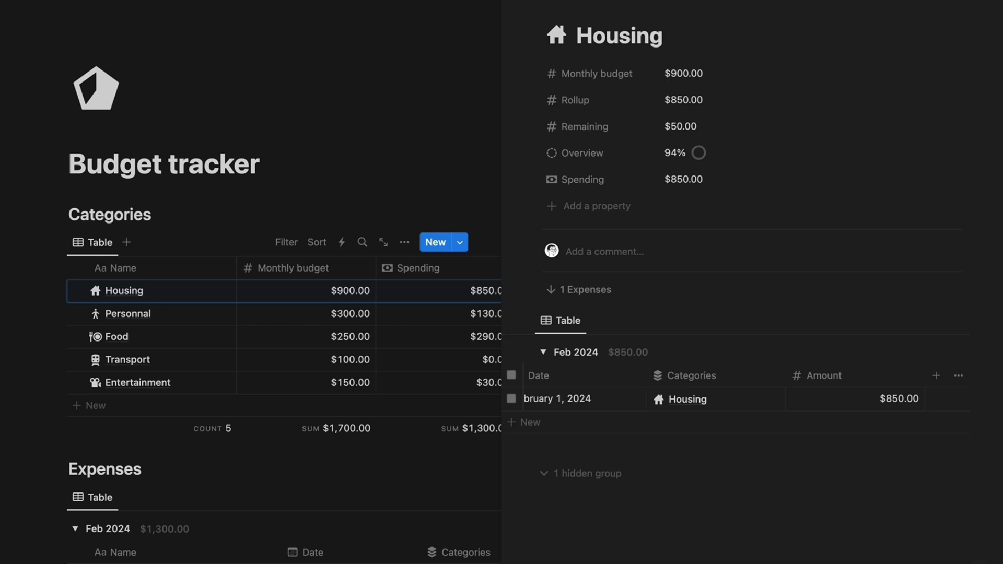
key("Escape")
left_click(212, 314)
left_click(594, 380)
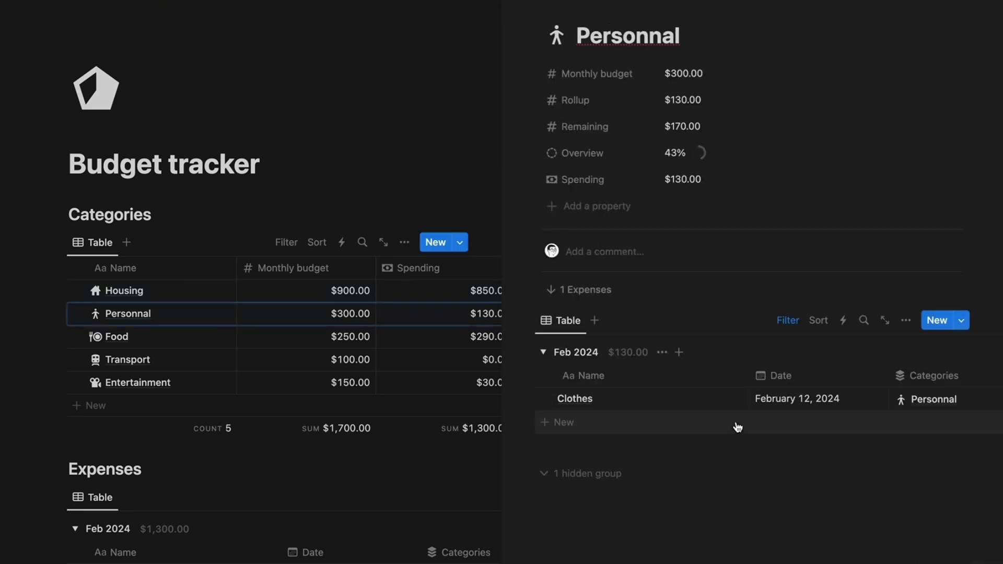
key("Escape")
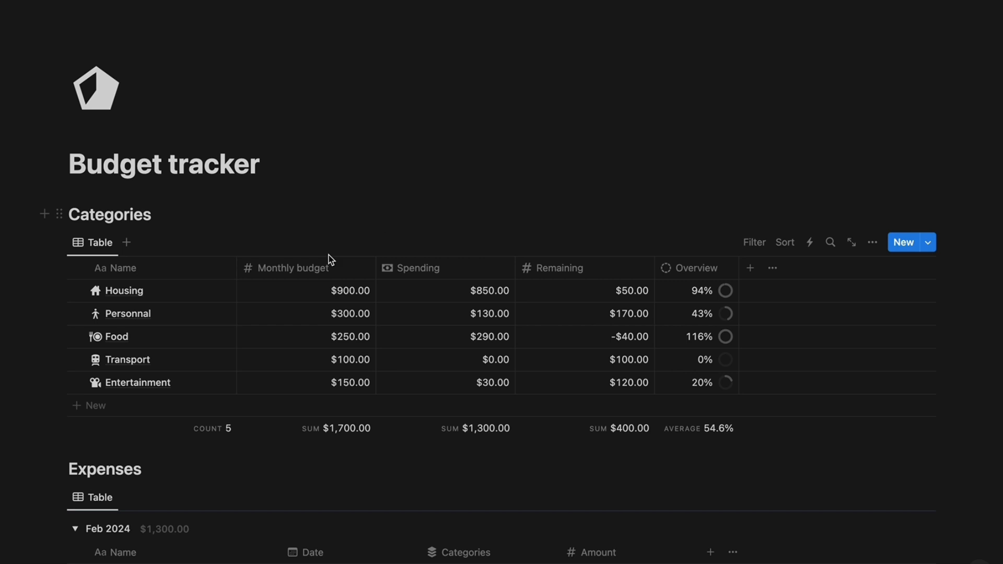
Step: Apply the New category template to the Food, Transport and Entertainment category pages
left_click(204, 338)
left_click(587, 379)
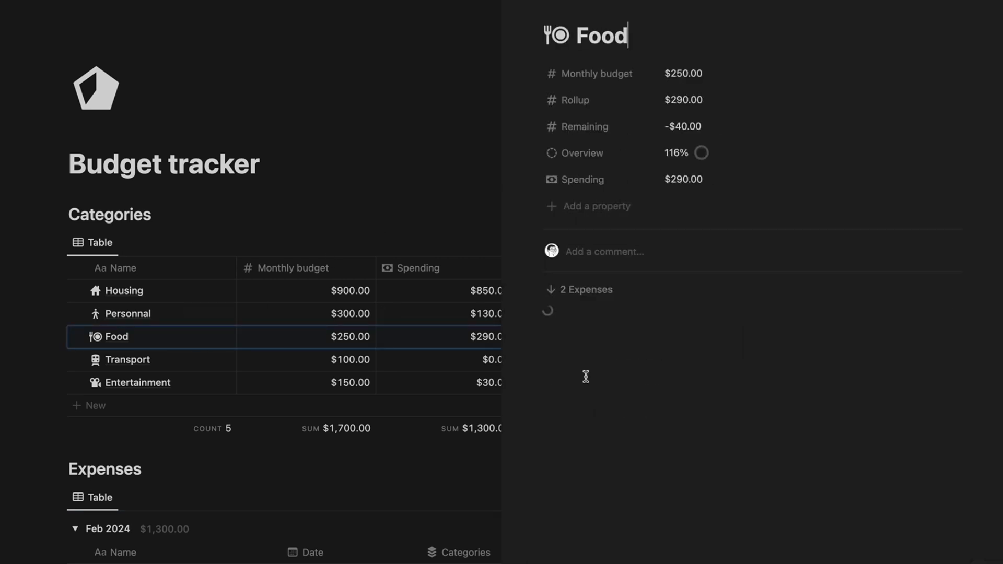
key("Escape")
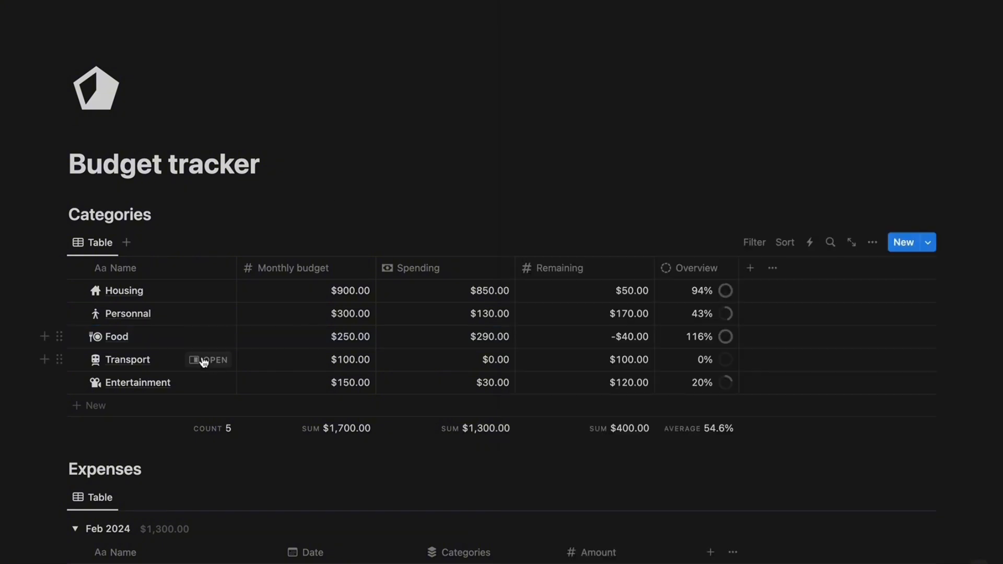
left_click(204, 360)
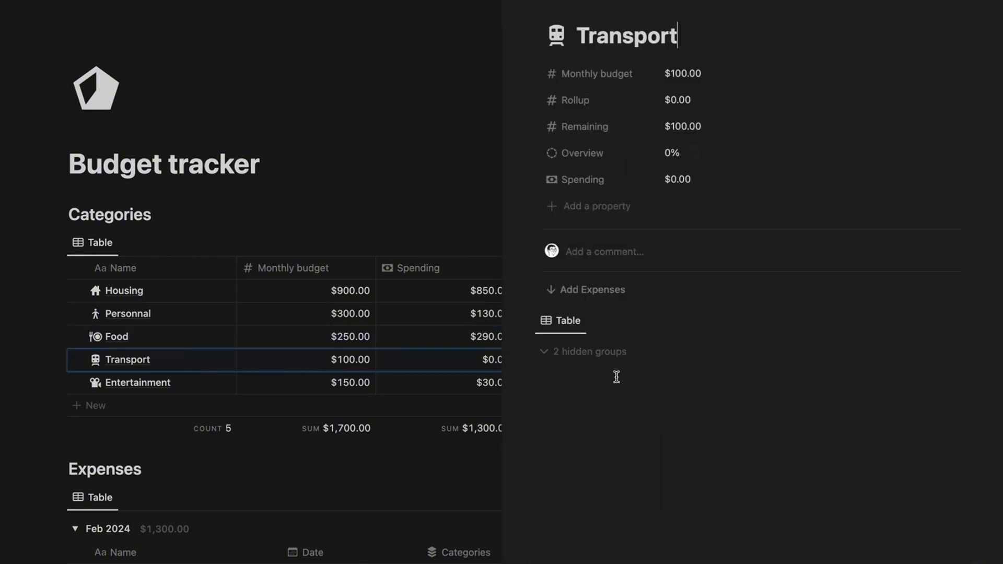
left_click(370, 172)
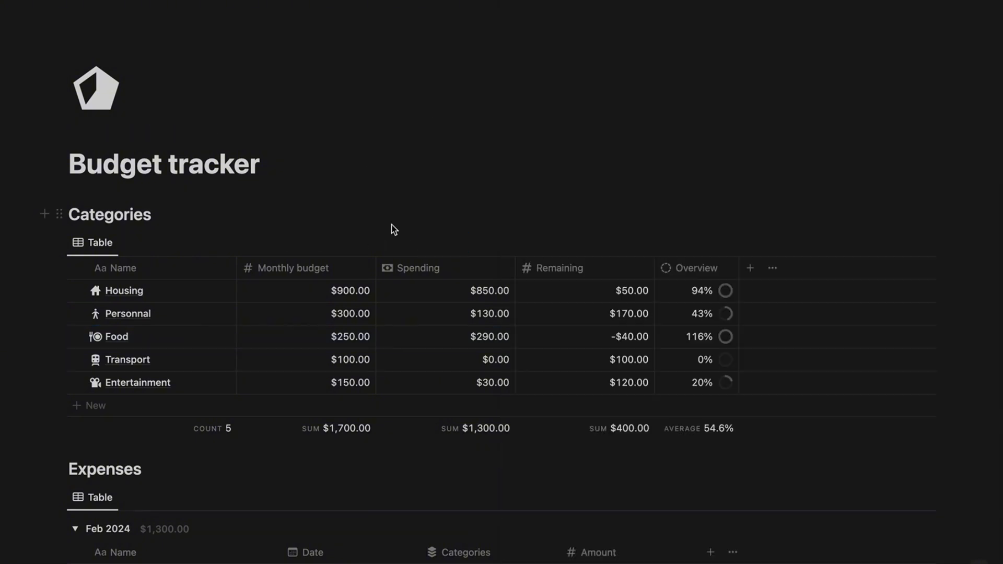
left_click(208, 384)
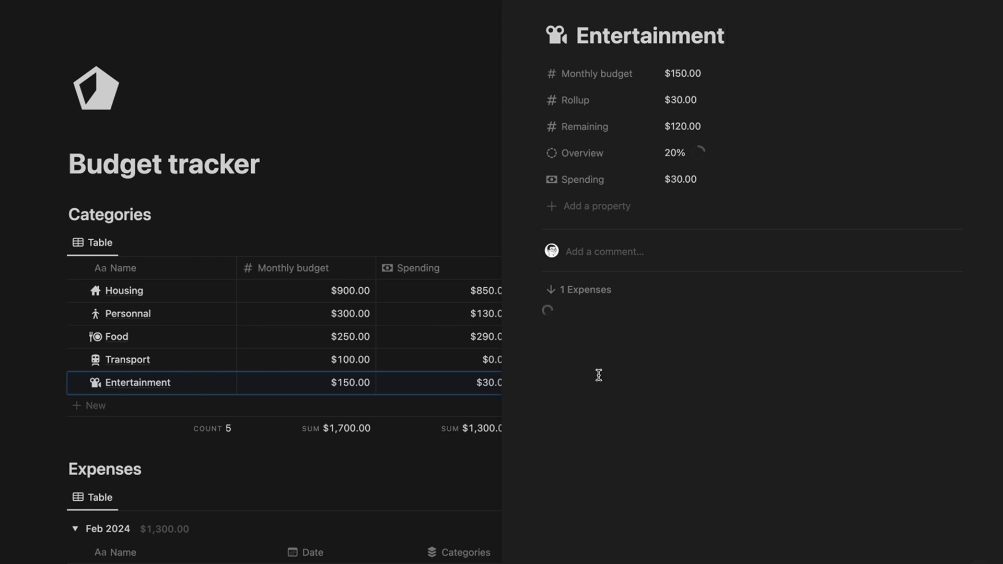
left_click(446, 153)
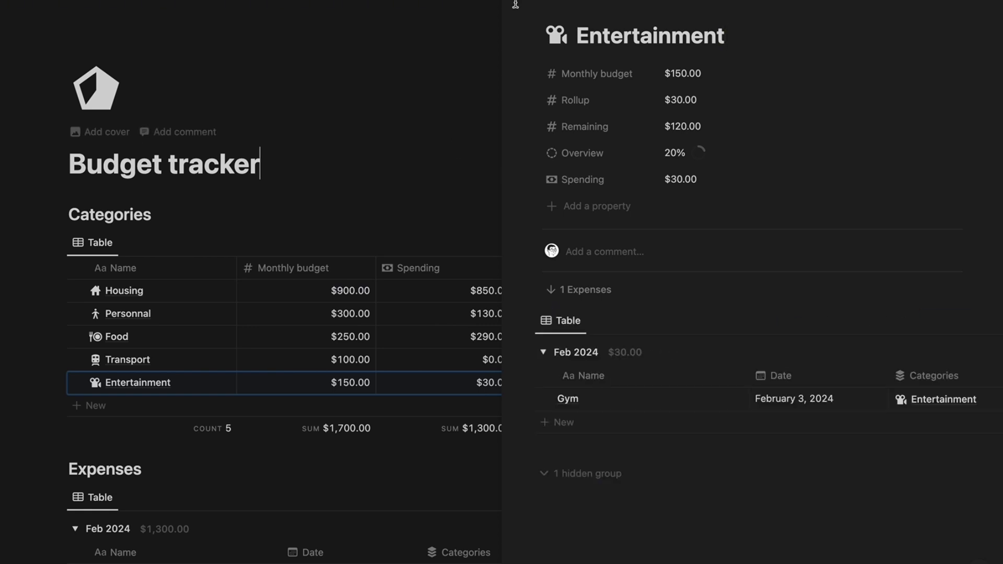
left_click(461, 171)
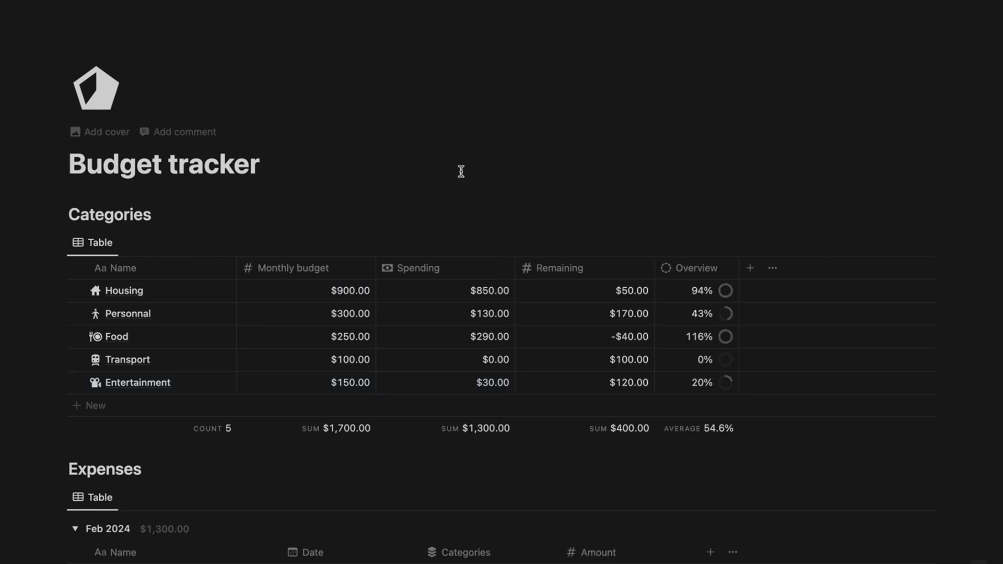
Step: Create a new template for the Expenses database titled "New expense"
scroll(461, 172, "down", 6)
left_click(595, 472)
scroll(848, 286, "up", 1)
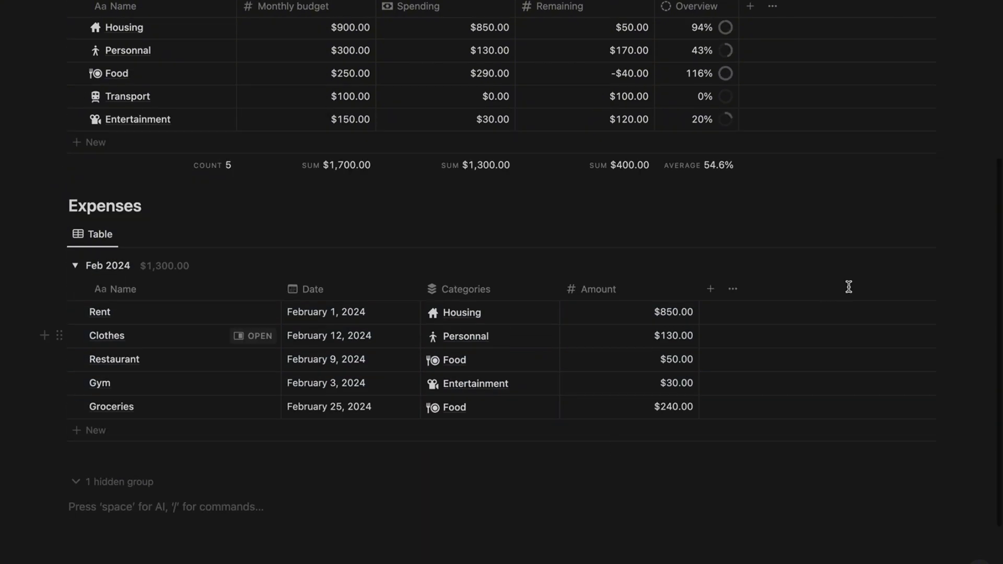
left_click(927, 234)
left_click(824, 326)
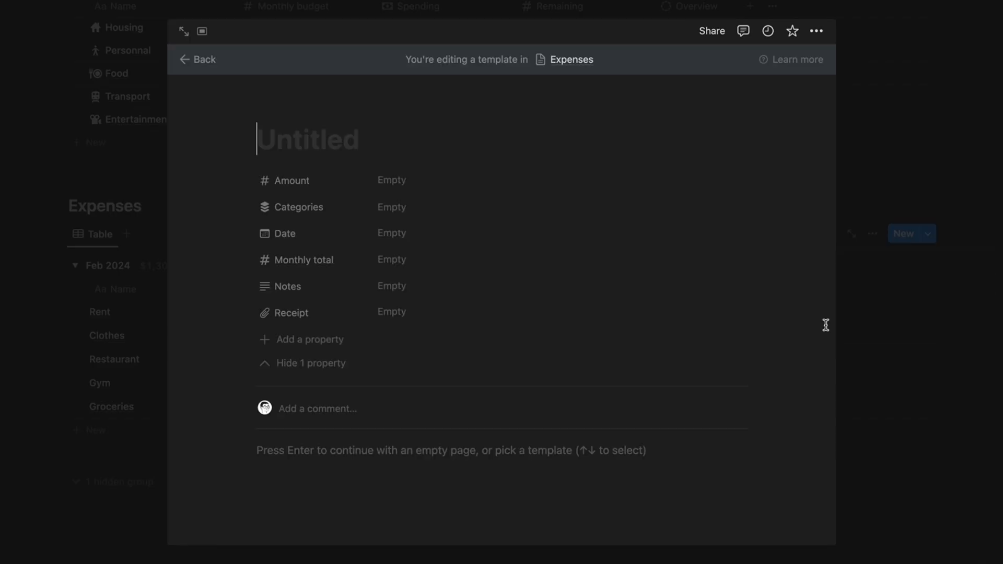
type("New expense")
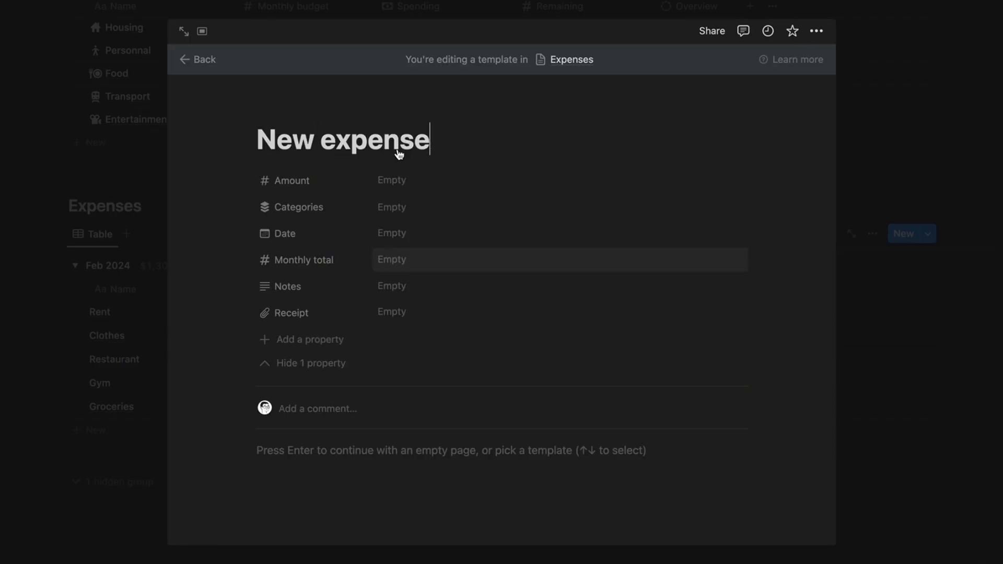
Step: Give the New expense template a downward arrow icon and close the template
left_click(277, 110)
left_click(207, 216)
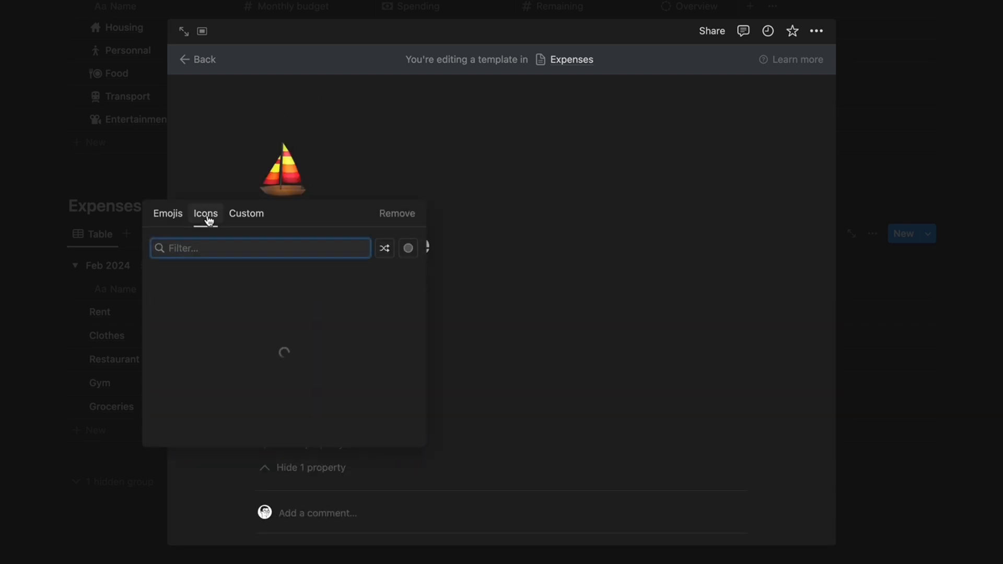
left_click(162, 299)
left_click(116, 324)
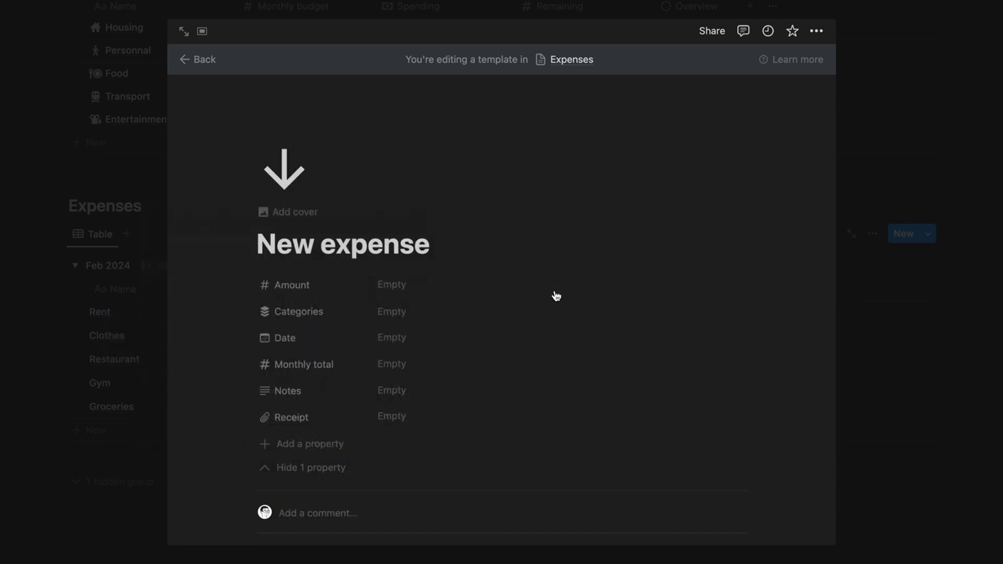
left_click(123, 252)
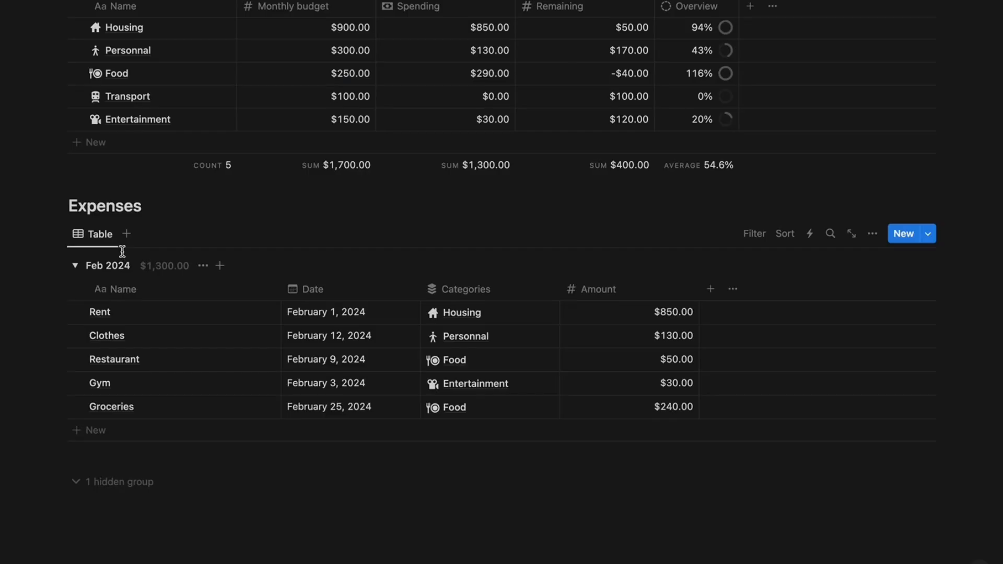
Step: Make New expense the default template for all views in Expenses
left_click(928, 234)
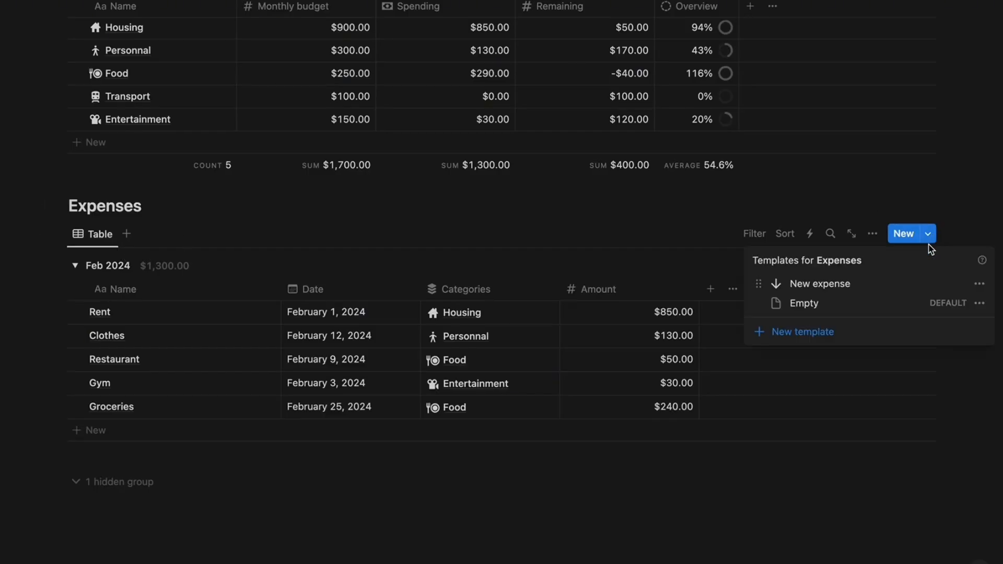
left_click(979, 285)
left_click(882, 265)
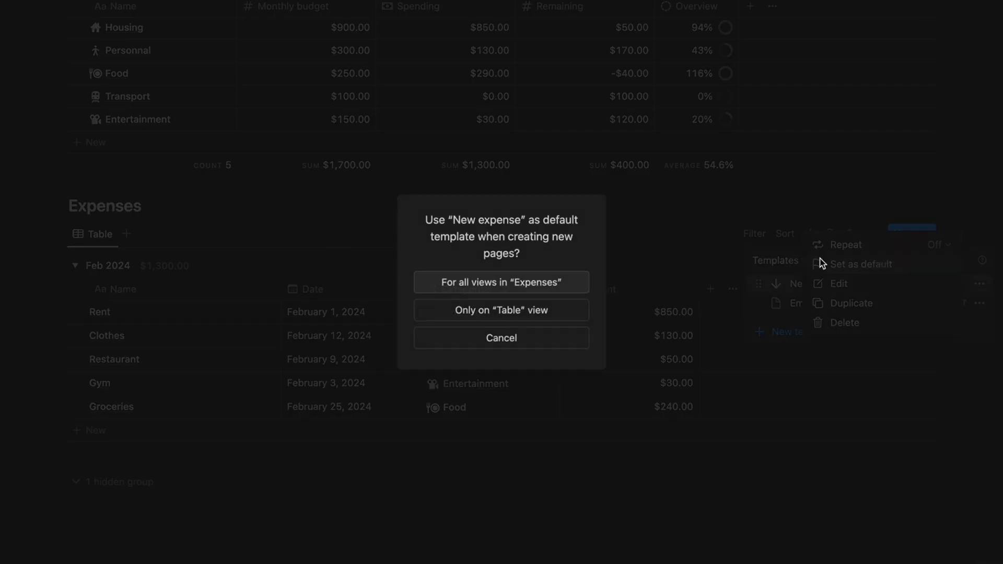
left_click(521, 283)
Step: Add a new entry to the Feb 2024 group of Expenses and name it Rent
left_click(96, 430)
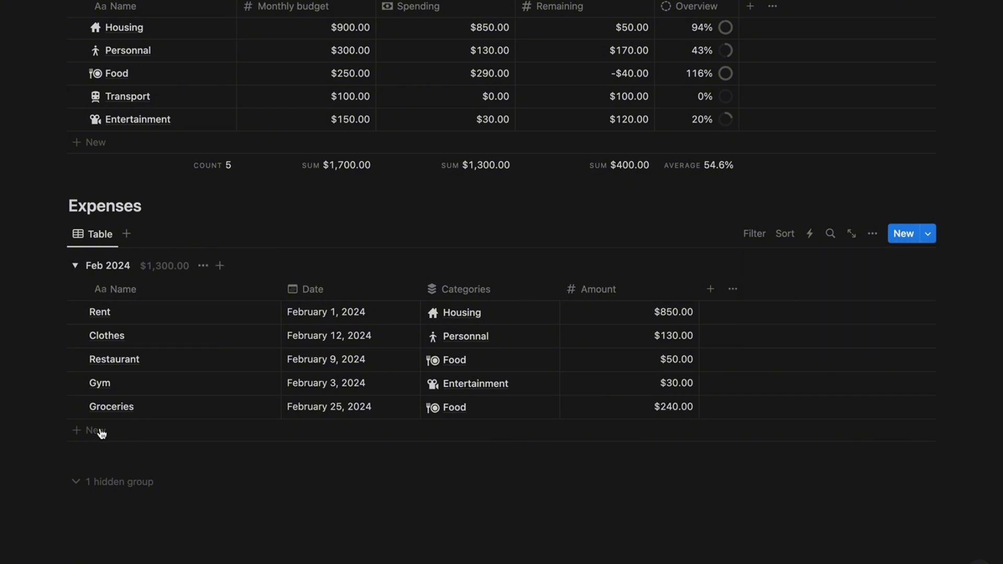
left_click_drag(175, 425, 90, 429)
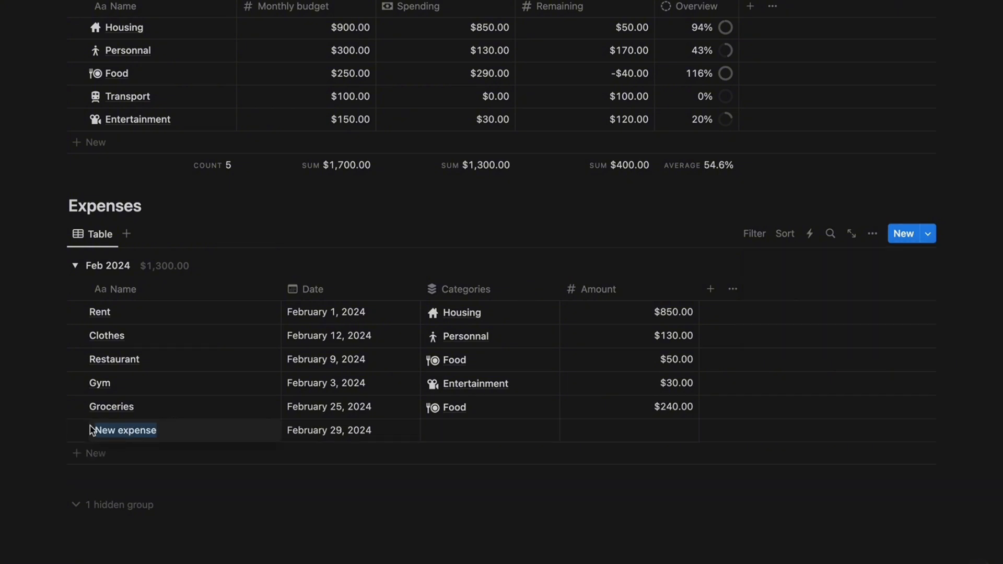
type("R")
key("Return")
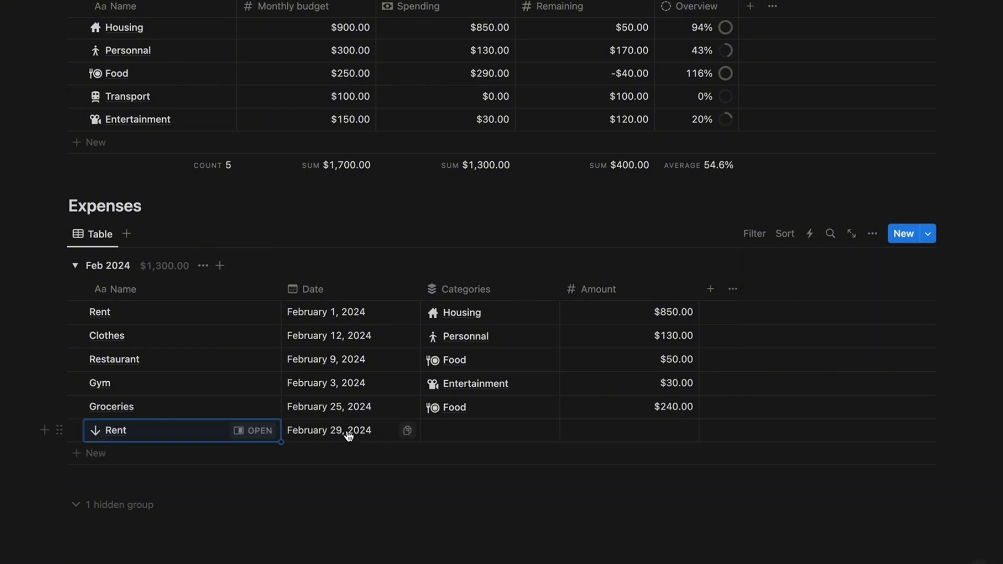
Step: Set the new Rent expense's date to March 1, 2024
left_click(347, 432)
left_click(442, 107)
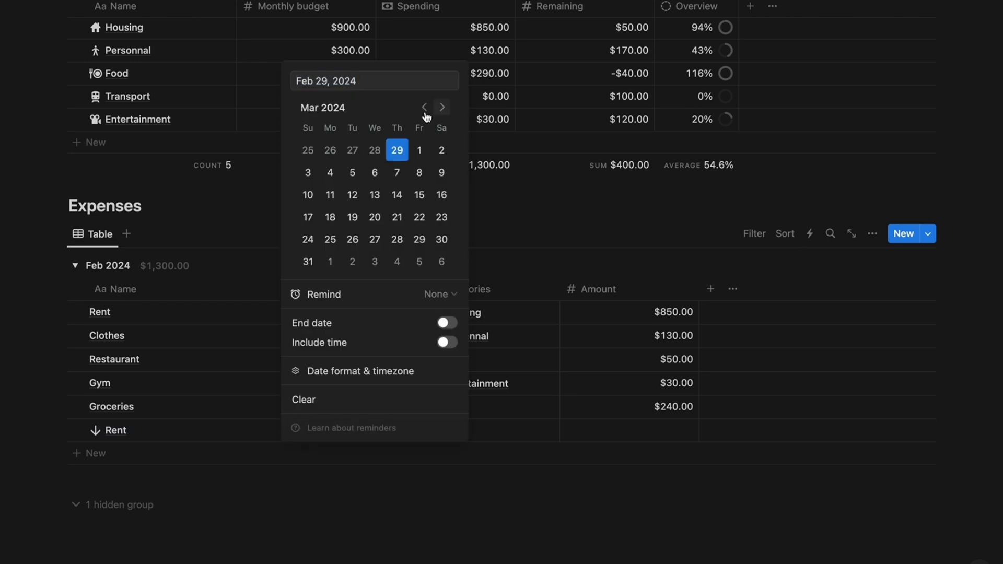
left_click(420, 151)
left_click(525, 357)
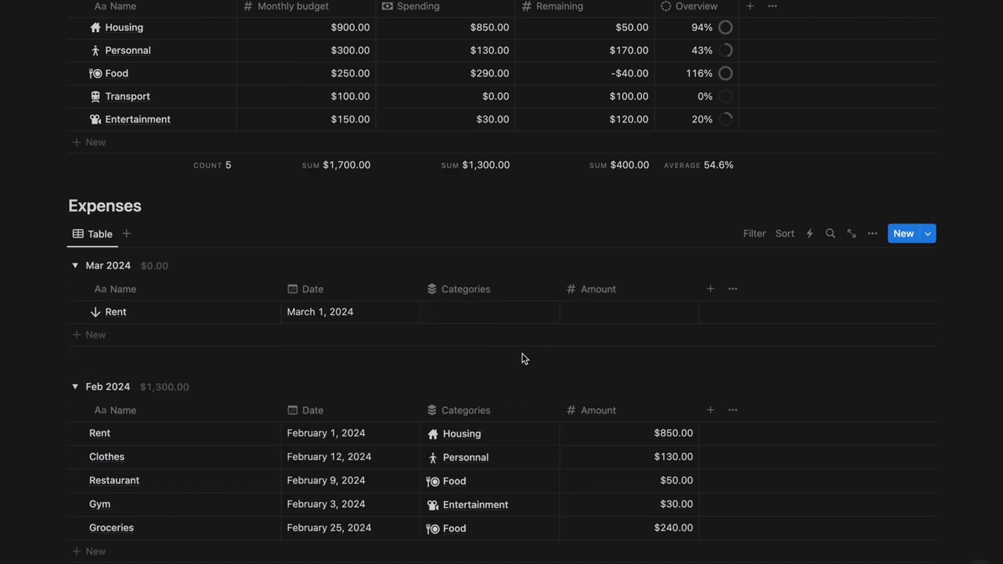
Step: Assign the March Rent expense to the Housing category with an amount of $850.00
left_click(467, 312)
left_click(464, 360)
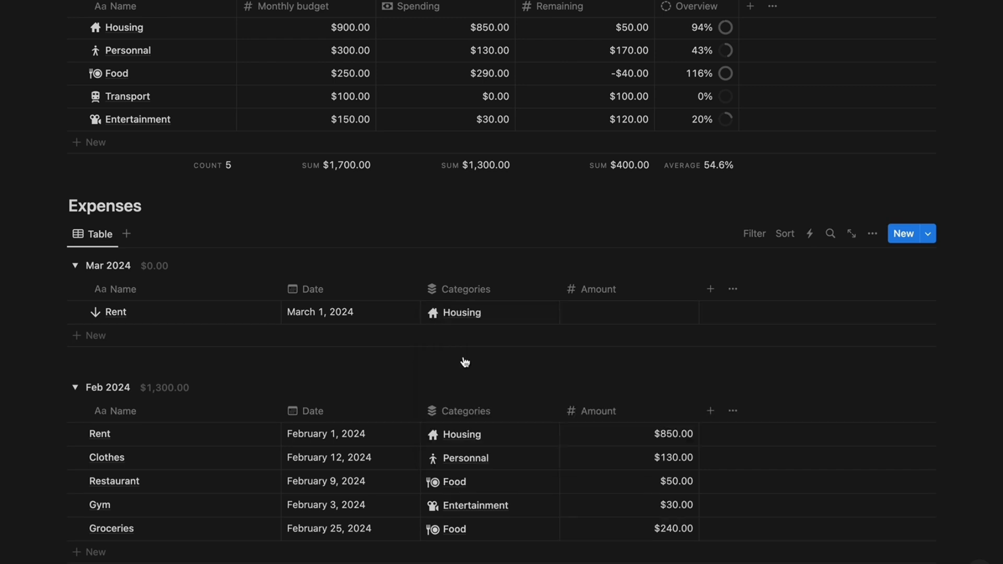
left_click(592, 308)
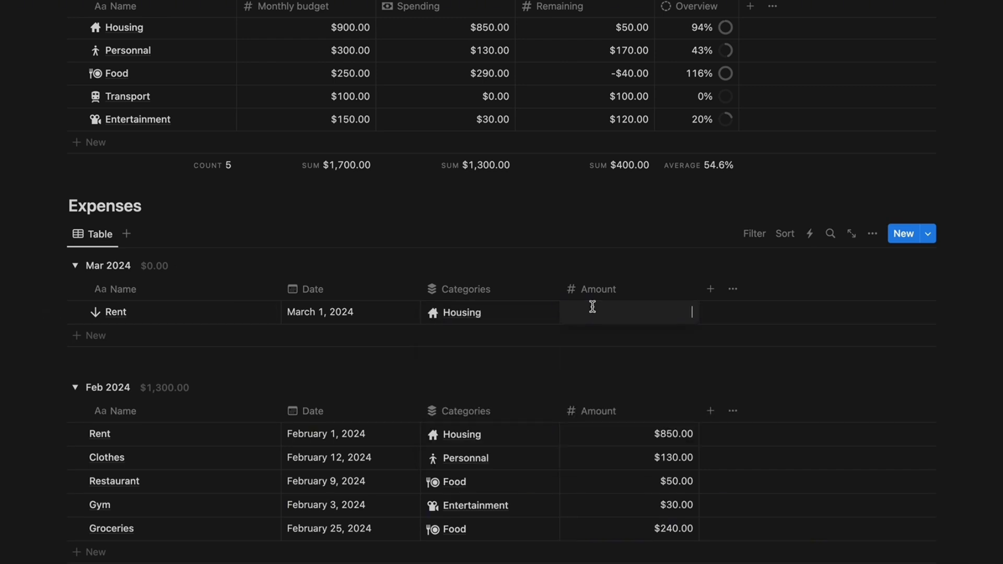
key("Return")
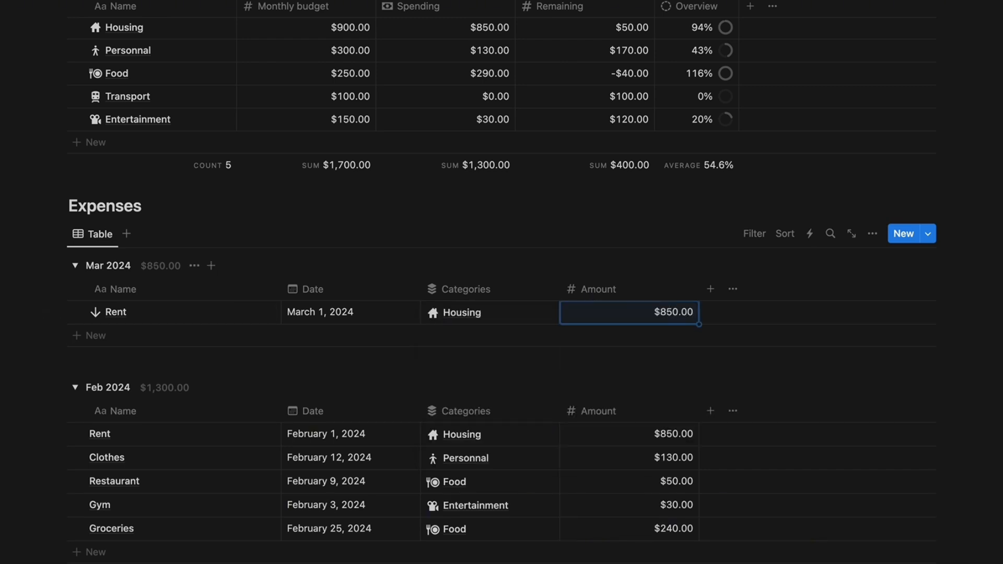
Step: Collapse the Mar 2024 and Feb 2024 groups in the Expenses table
left_click(75, 265)
left_click(74, 301)
scroll(407, 421, "up", 5)
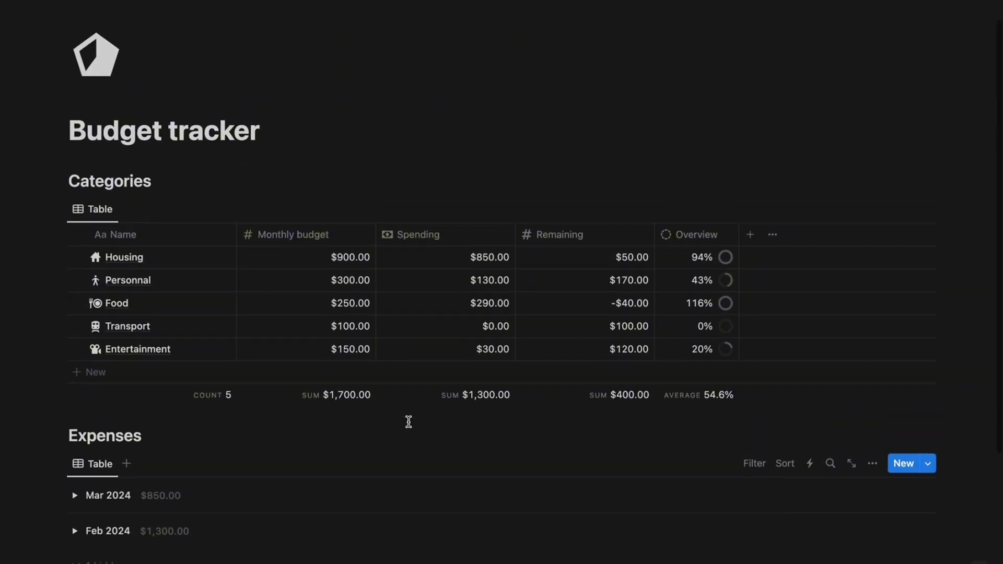